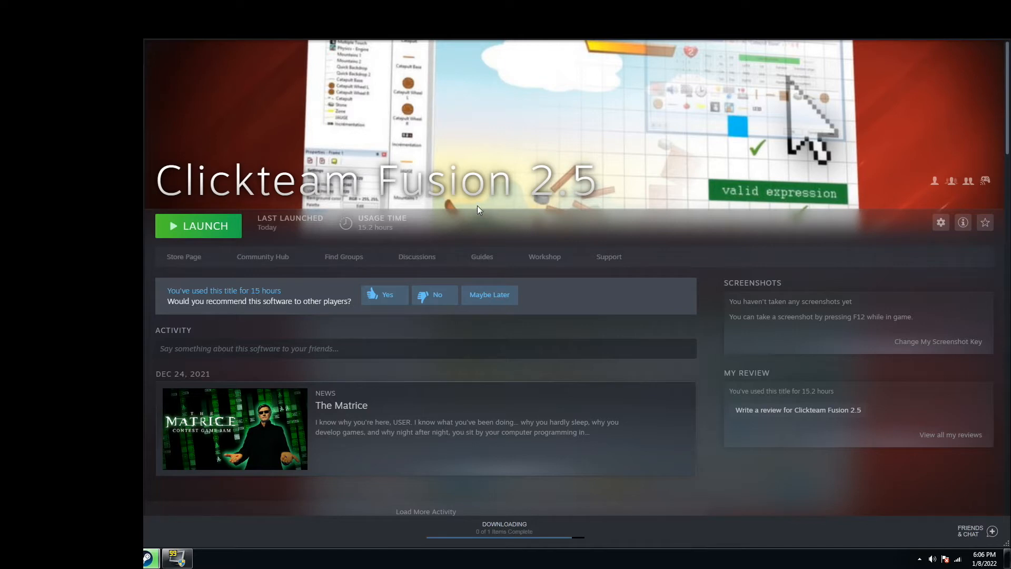
Launch Clickteam Fusion 2.5 from Steam and rename the application's first frame to "Level 1"
left_click(213, 224)
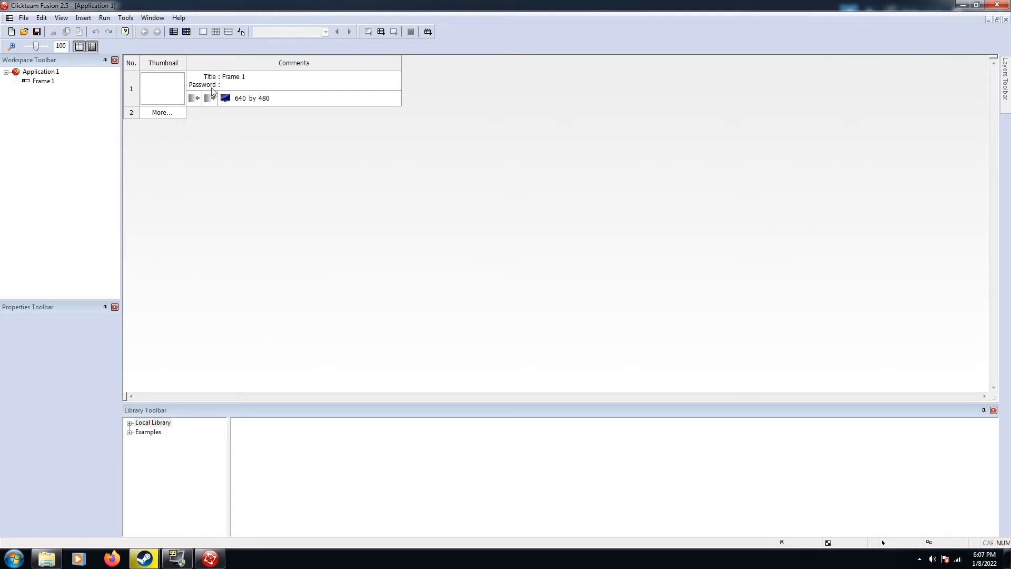
left_click(237, 78)
key("ctrl+a")
type("Level 1")
key("Return")
Open the Level 1 frame and place the "Stopped with sword" sprite from the Shaolin Yang game library near its lower-left area
left_click(133, 94)
double_click(133, 93)
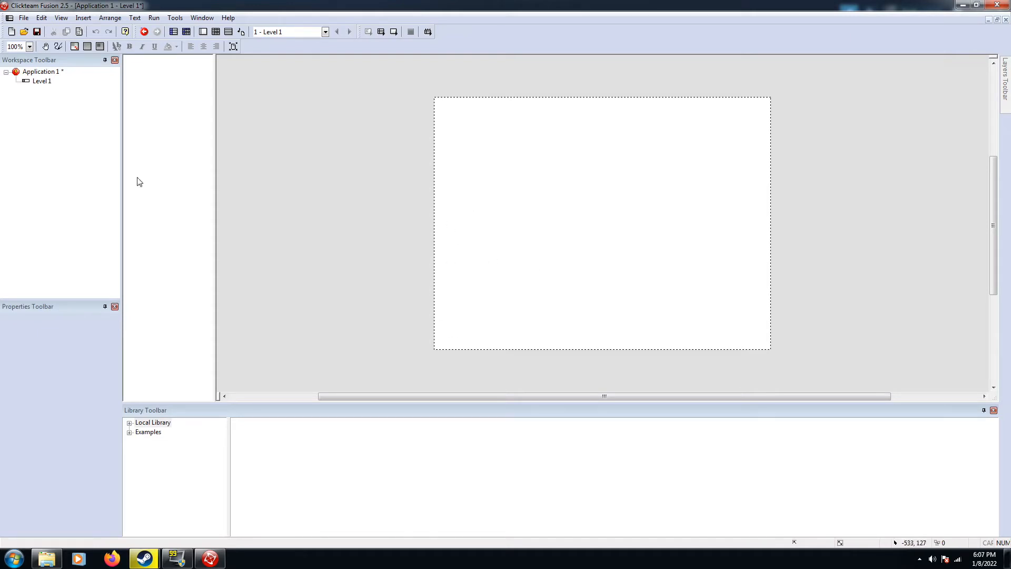
left_click(129, 423)
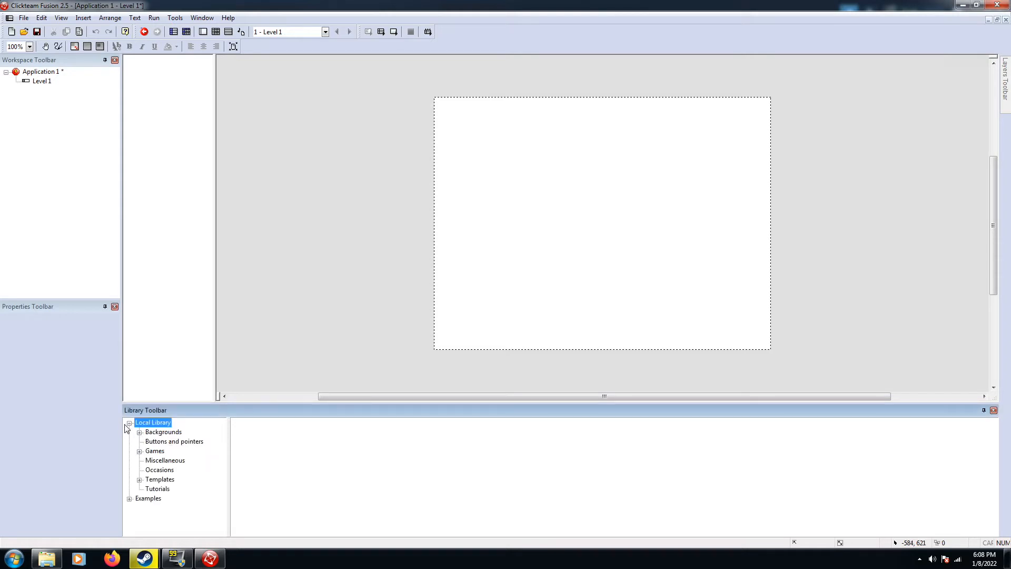
left_click(139, 452)
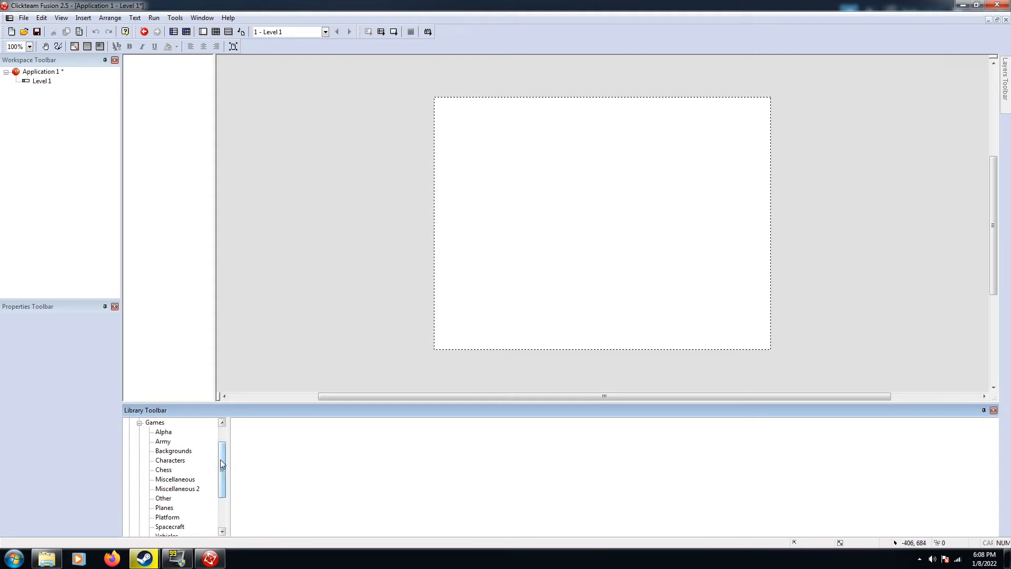
scroll(221, 463, "down", 1)
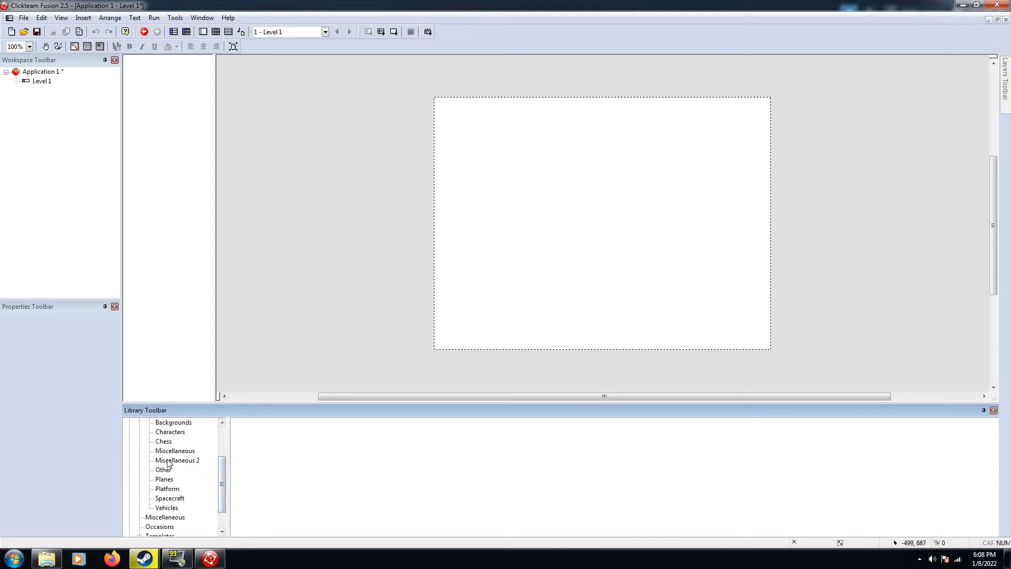
left_click(165, 462)
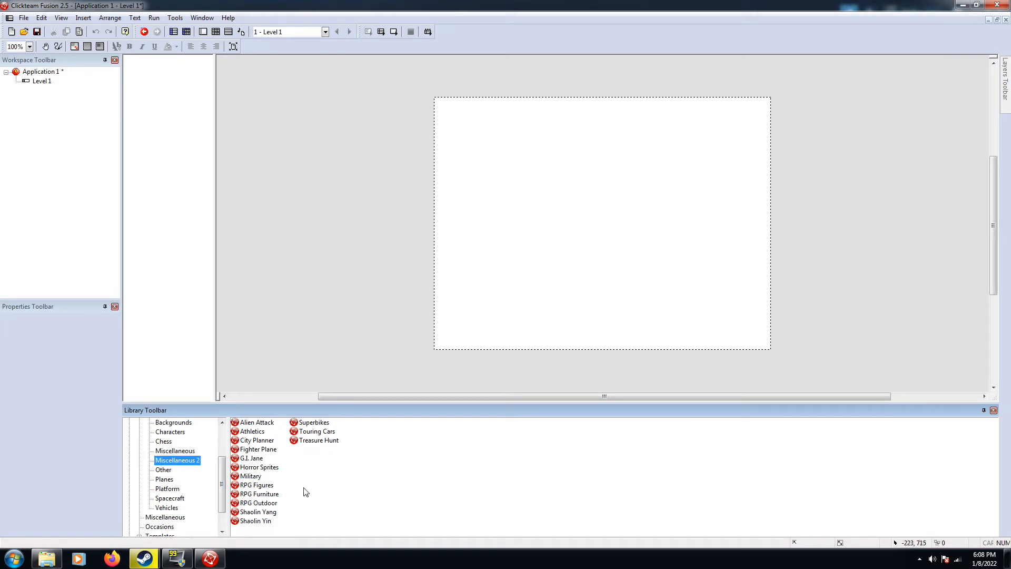
double_click(246, 514)
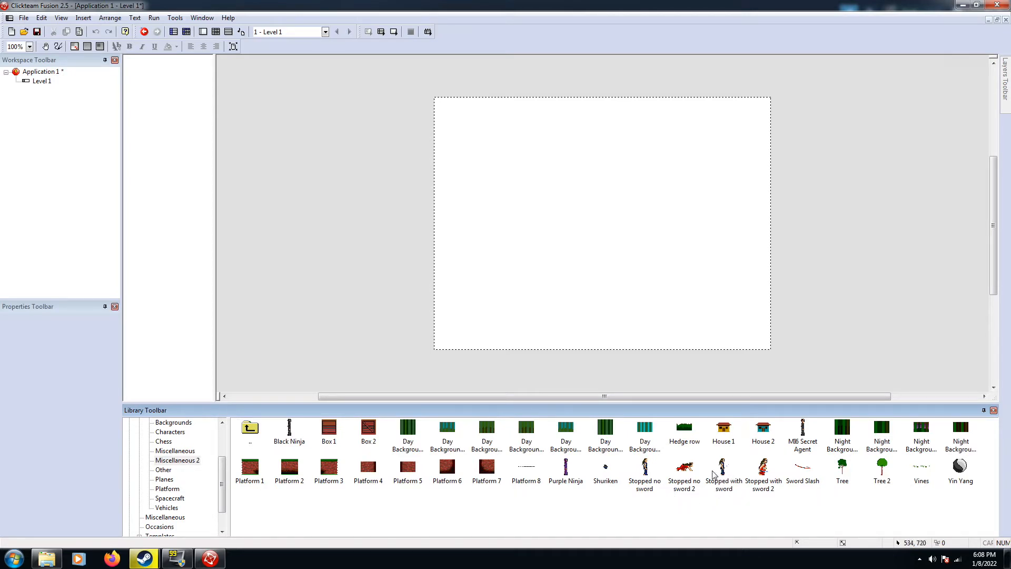
left_click_drag(723, 469, 471, 285)
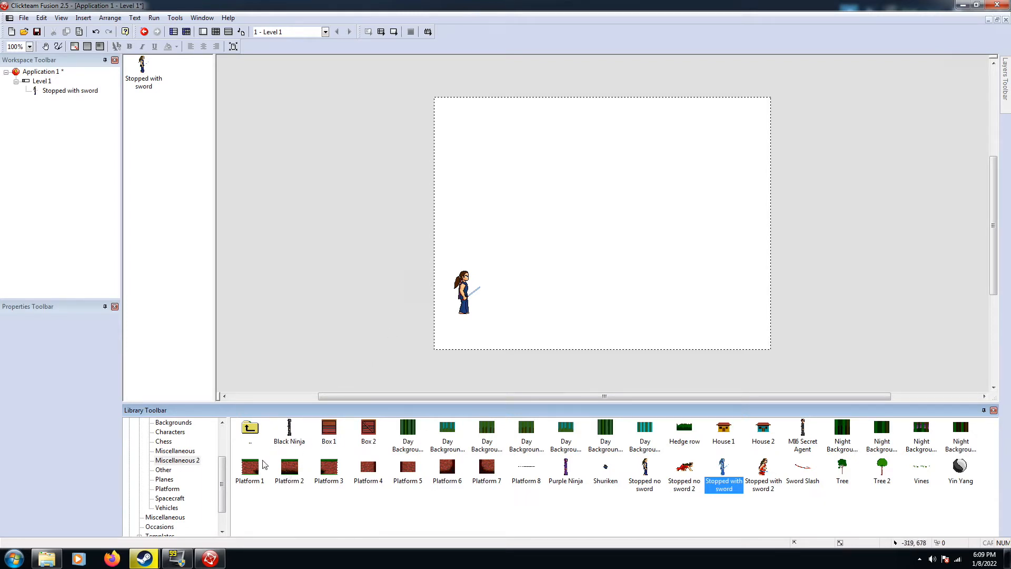
Add the Platform 2 block from the library at the frame's lower-left corner, at about -3, 435
left_click(287, 467)
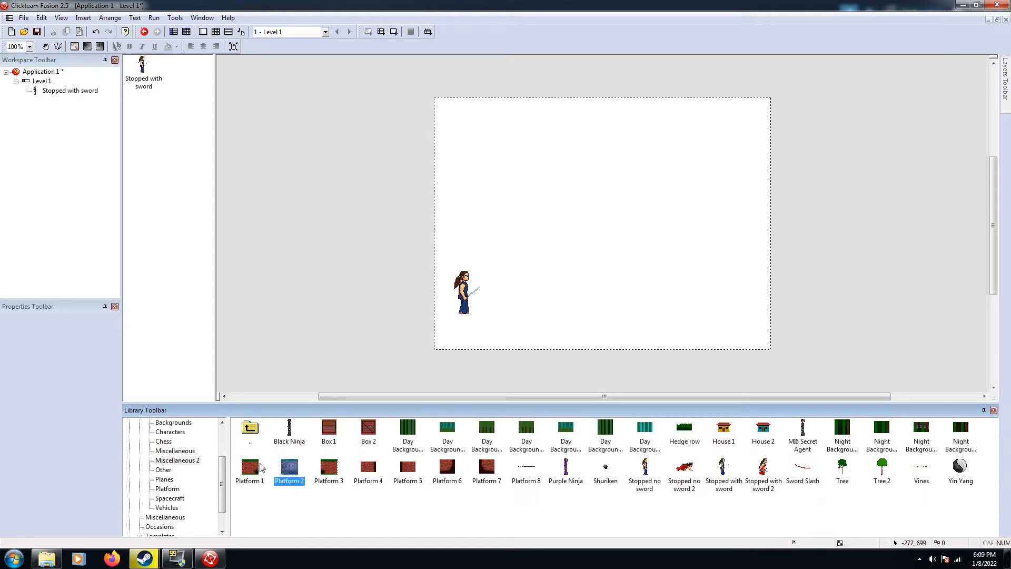
left_click_drag(288, 469, 441, 333)
left_click(453, 335)
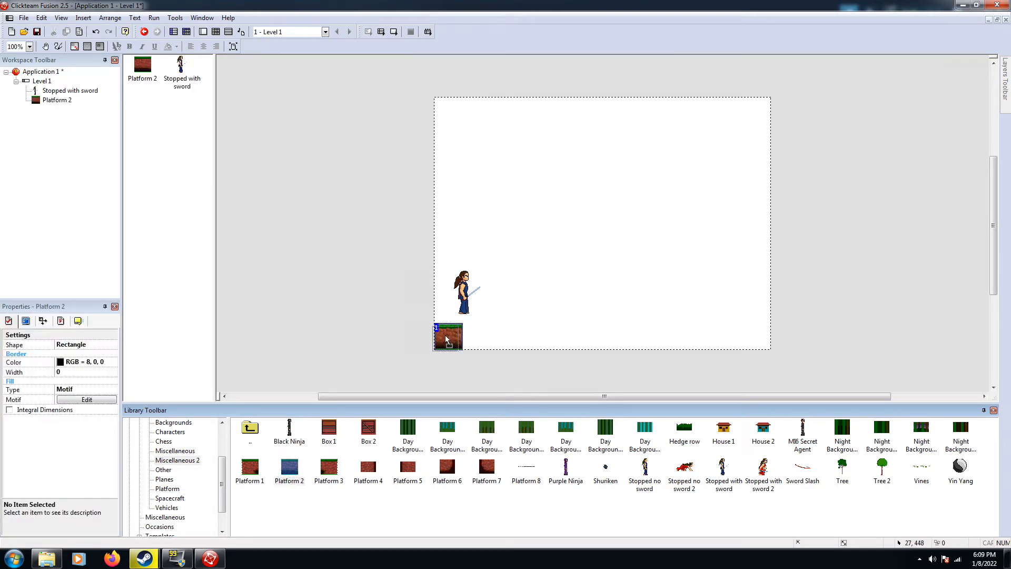
left_click_drag(446, 341, 444, 344)
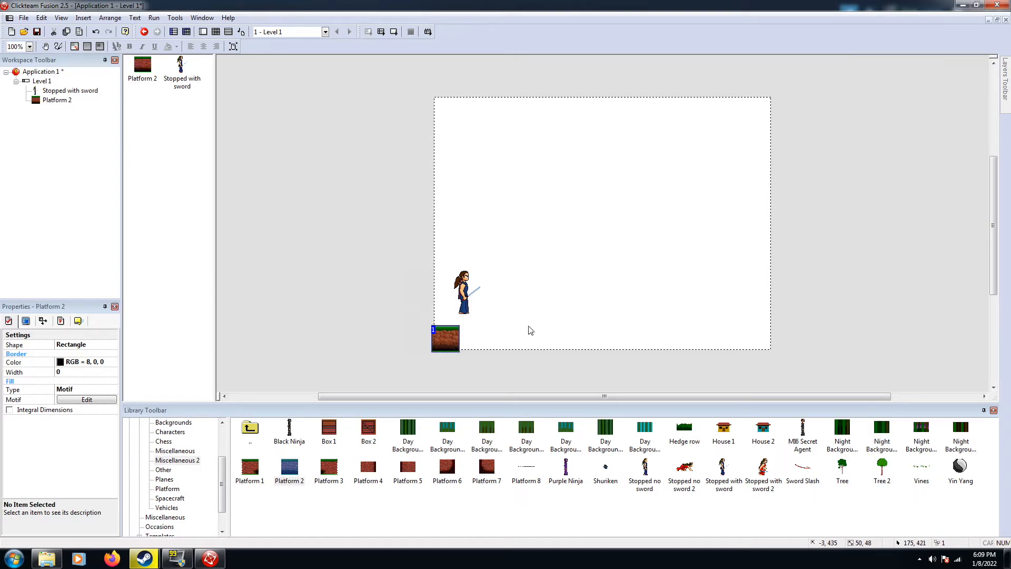
left_click(466, 327)
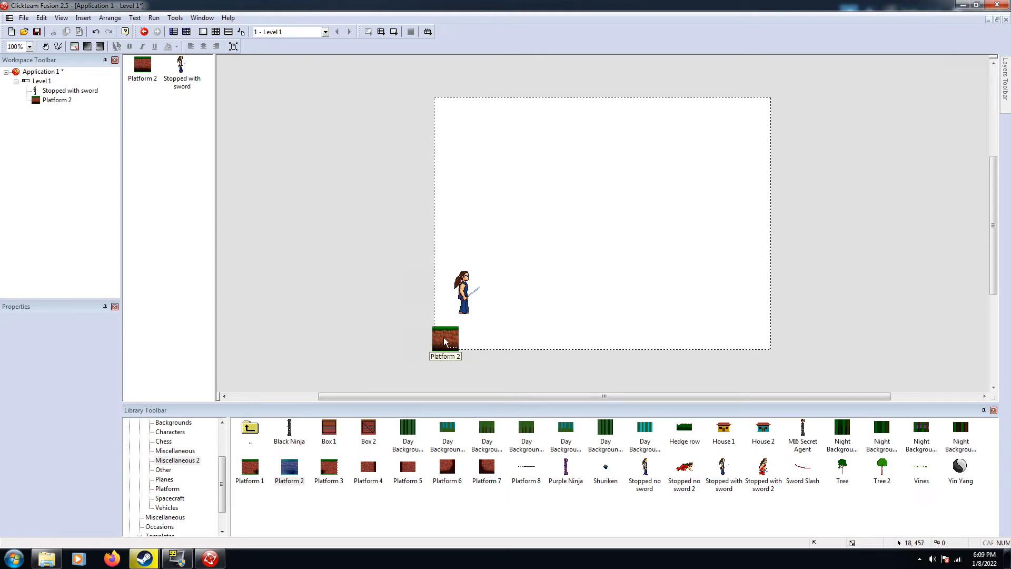
Stretch Platform 2 across the bottom of the frame to about 652 pixels wide and test-run the frame
left_click(444, 339)
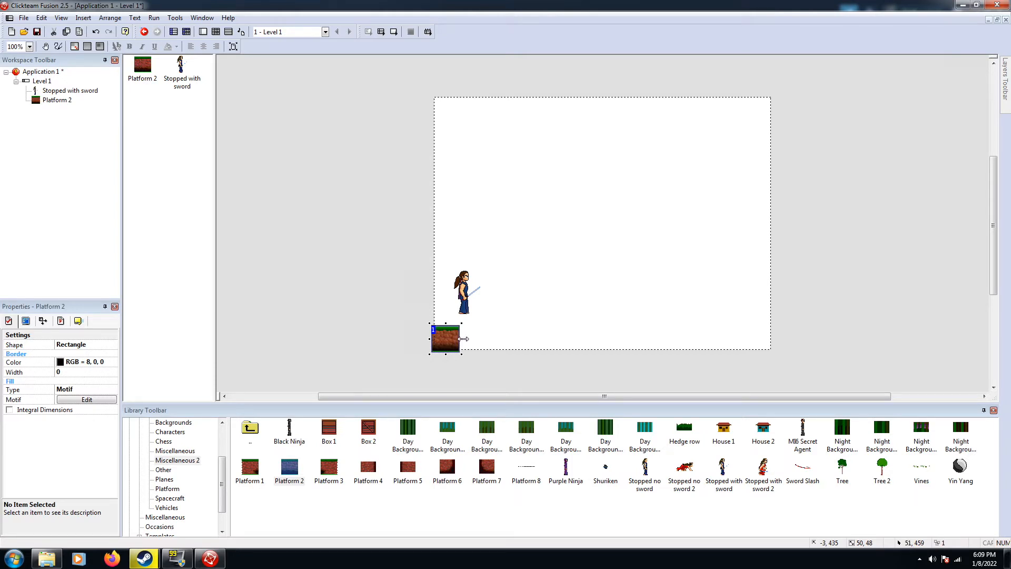
left_click_drag(463, 338, 778, 339)
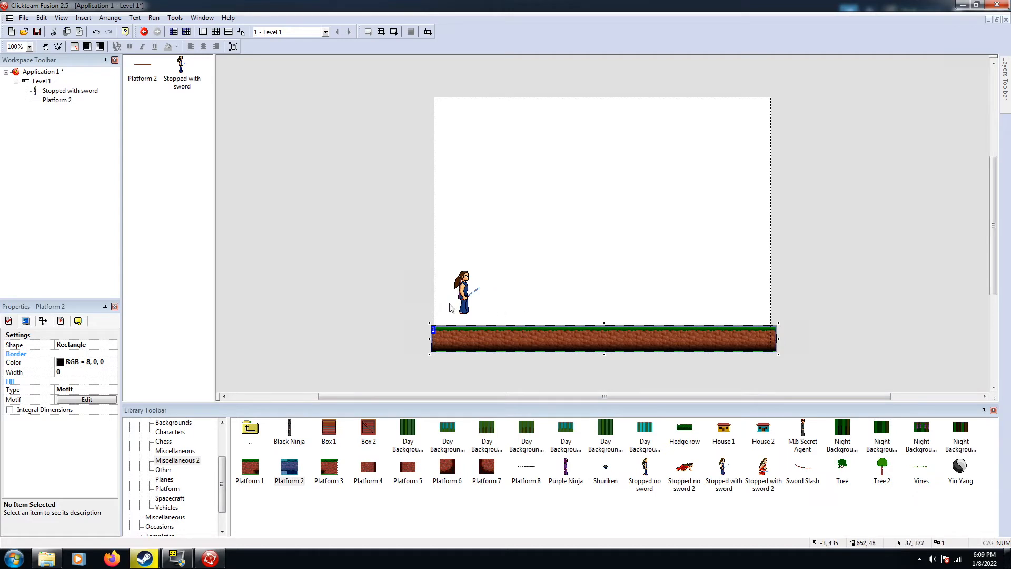
left_click(394, 33)
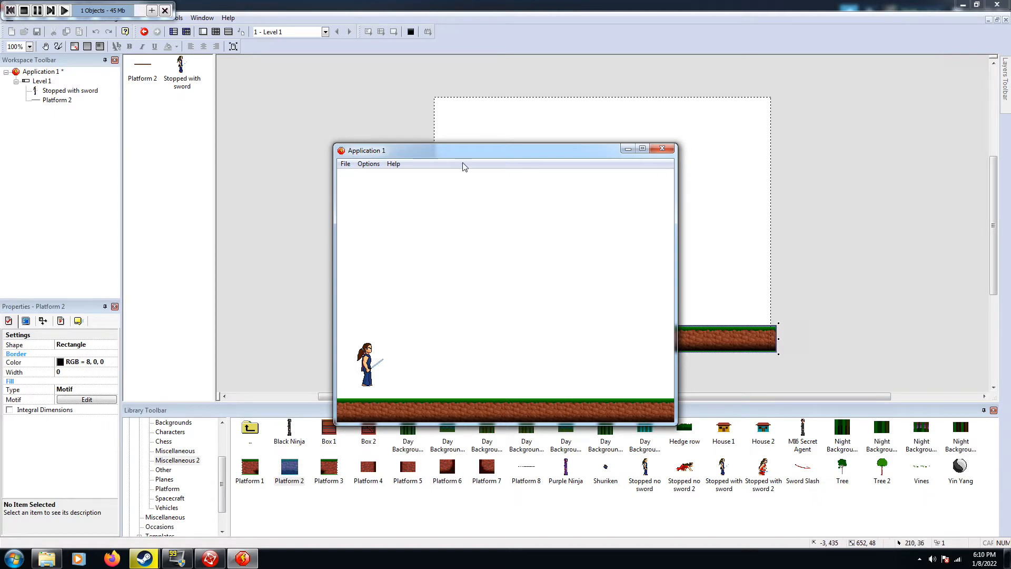
left_click(662, 150)
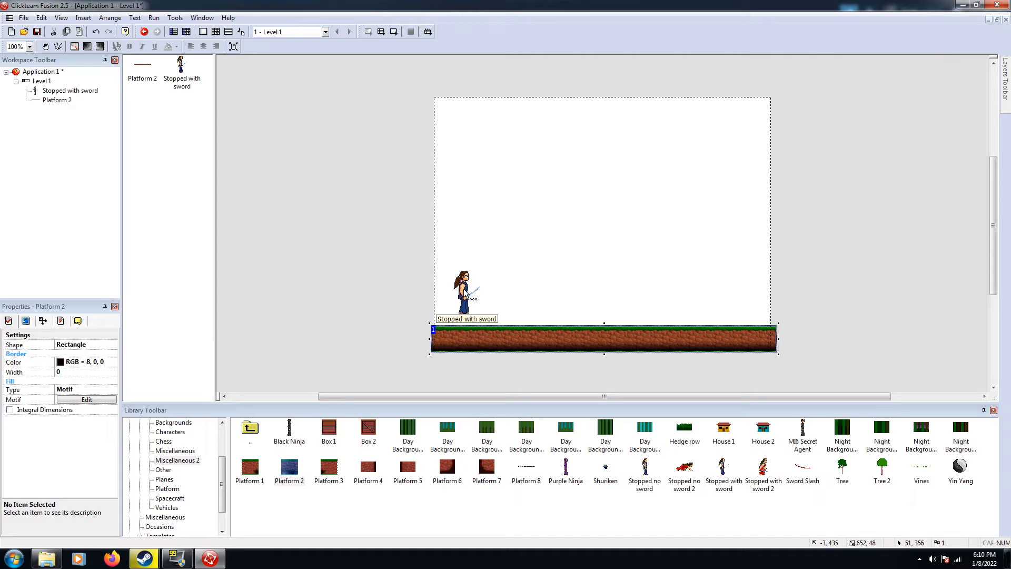
Set the "Stopped with sword" character's movement type to Platform and test-run the frame
left_click(465, 304)
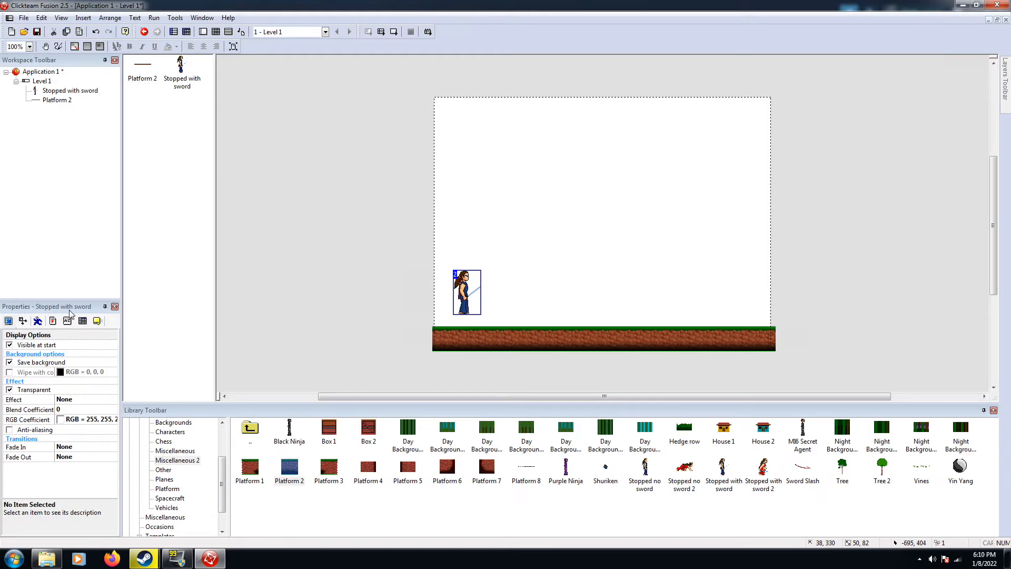
left_click(37, 322)
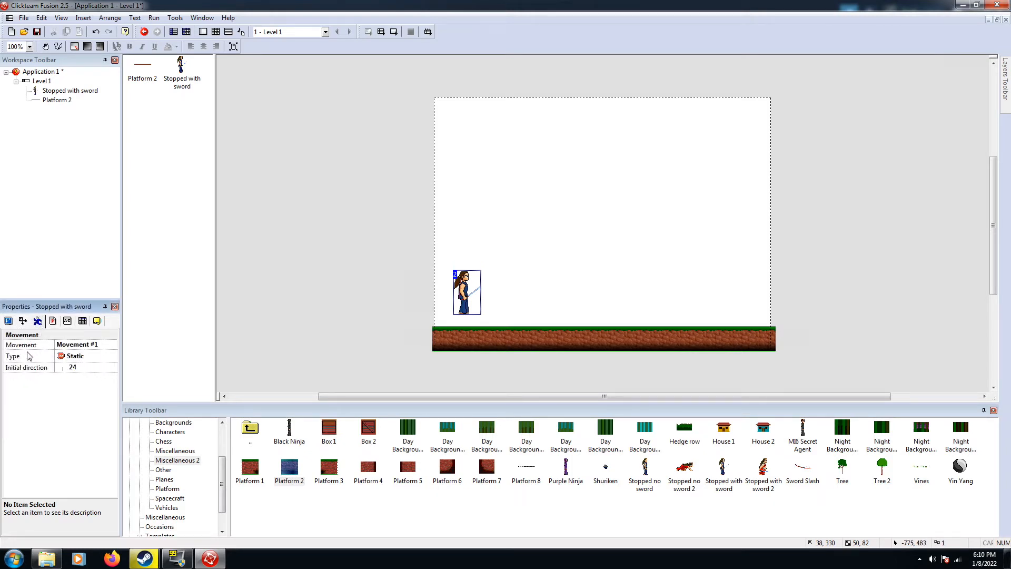
left_click(75, 360)
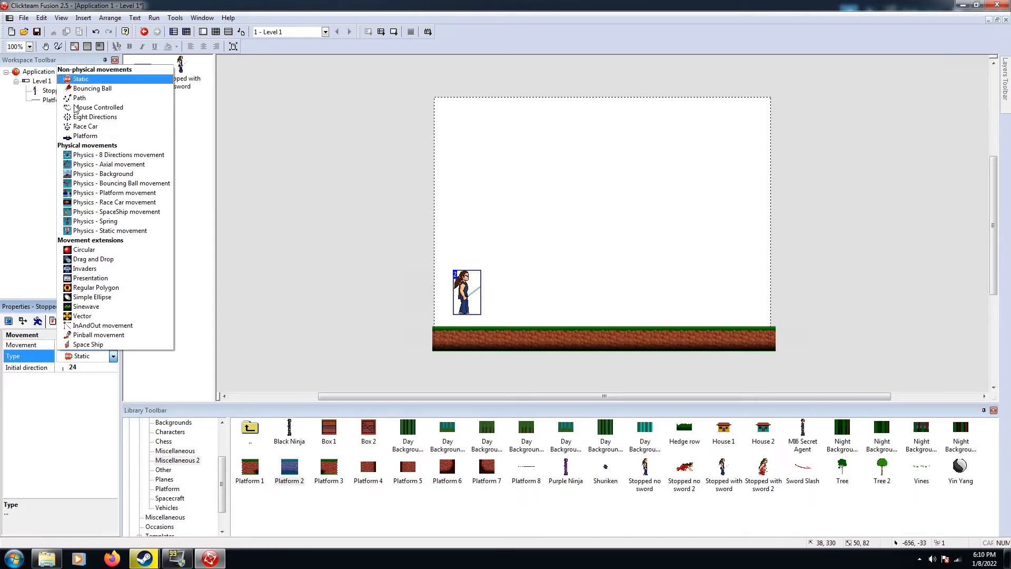
left_click(108, 138)
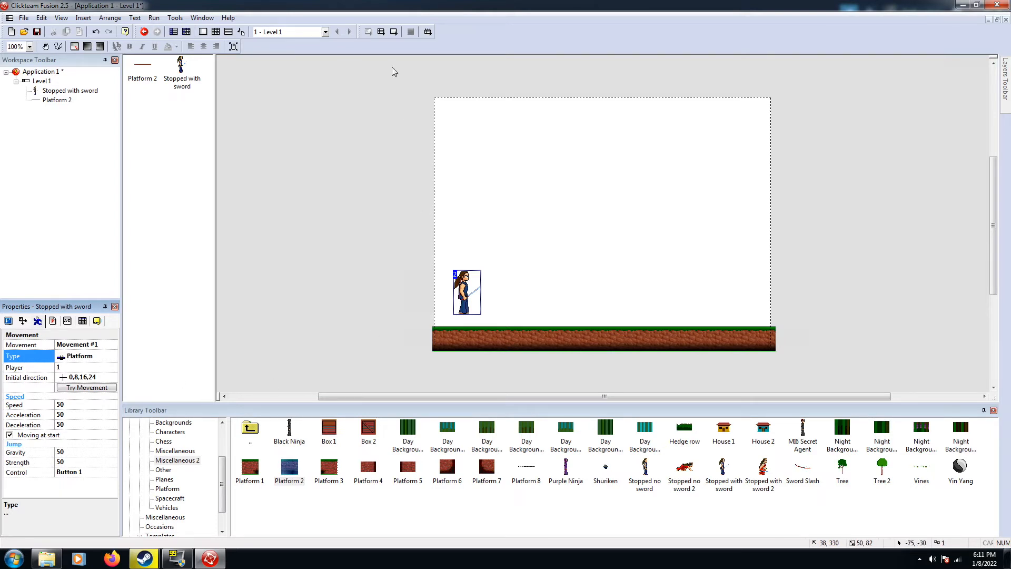
left_click(394, 33)
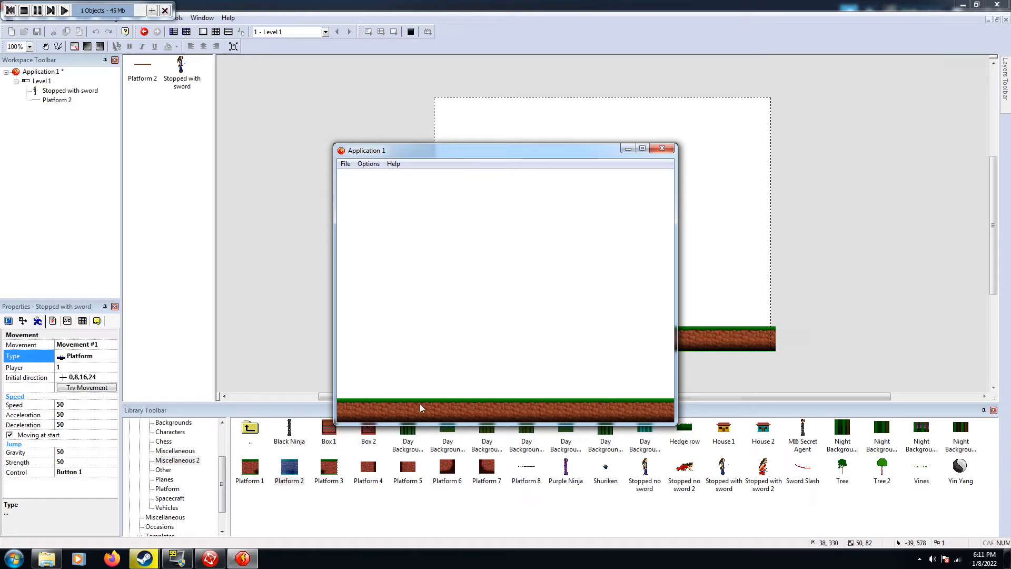
left_click(659, 149)
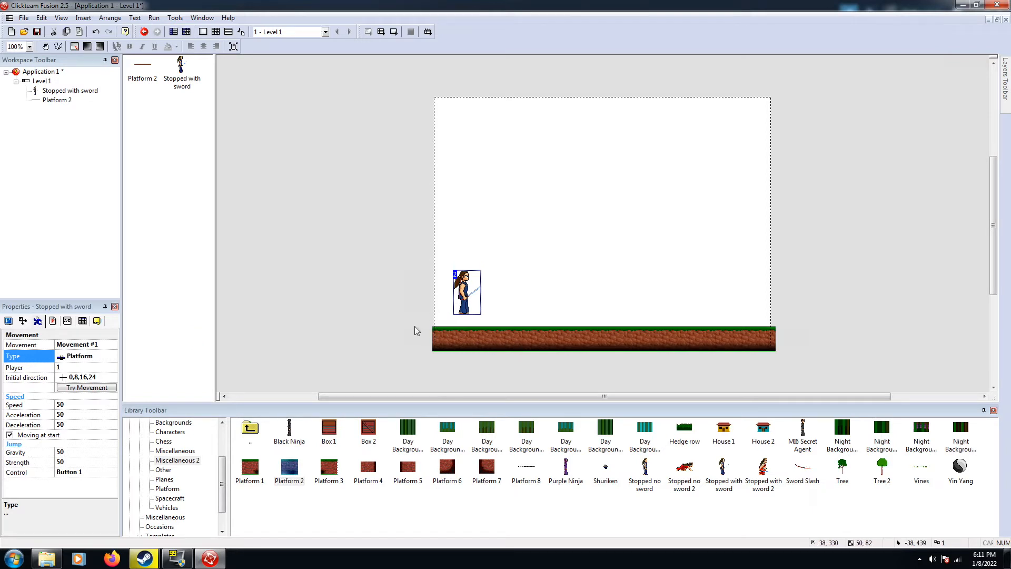
Set the obstacle type of Platform 2 to Platform in its runtime options and test-run the frame
left_click(480, 331)
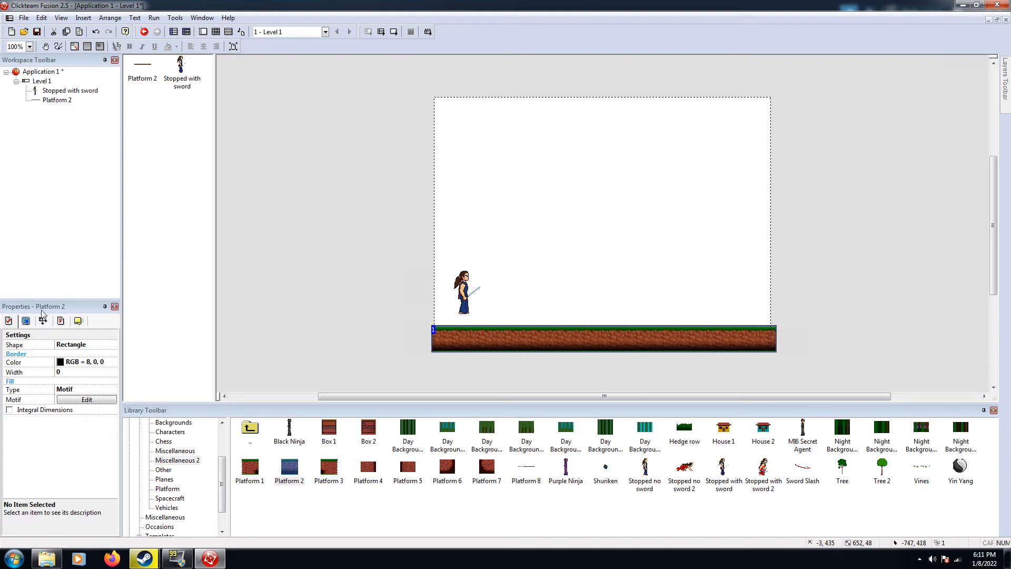
left_click(62, 324)
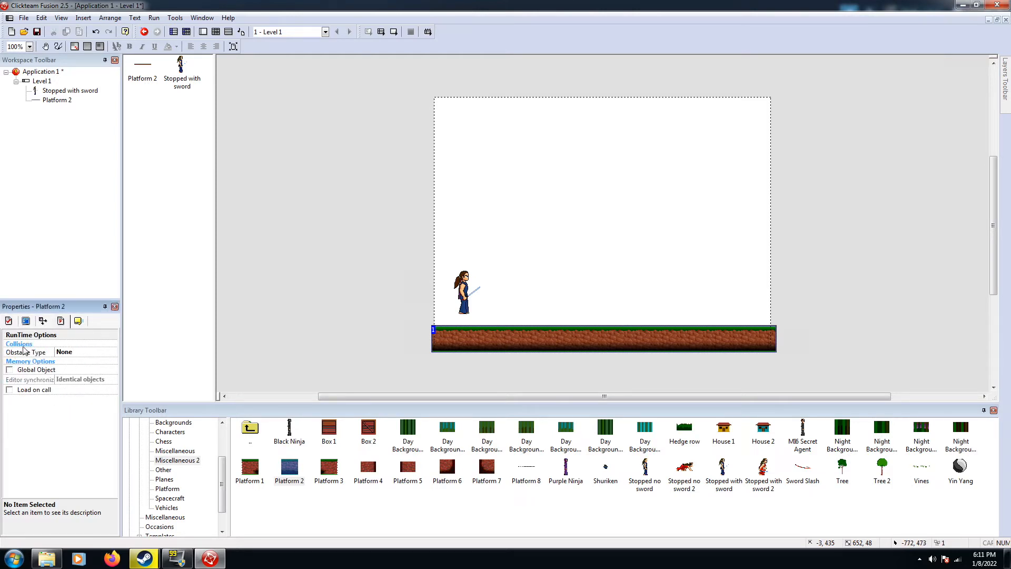
left_click(66, 354)
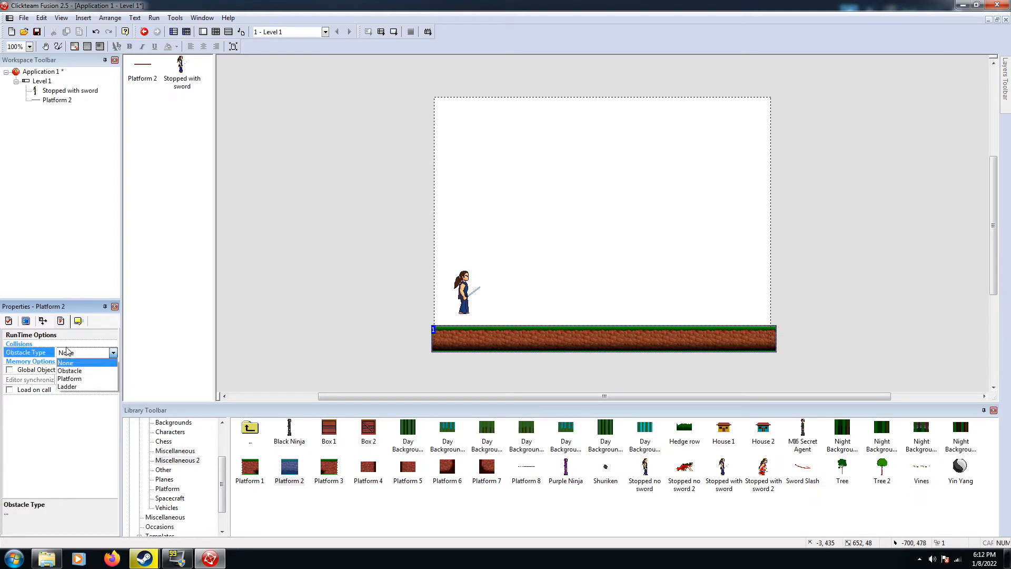
left_click(89, 379)
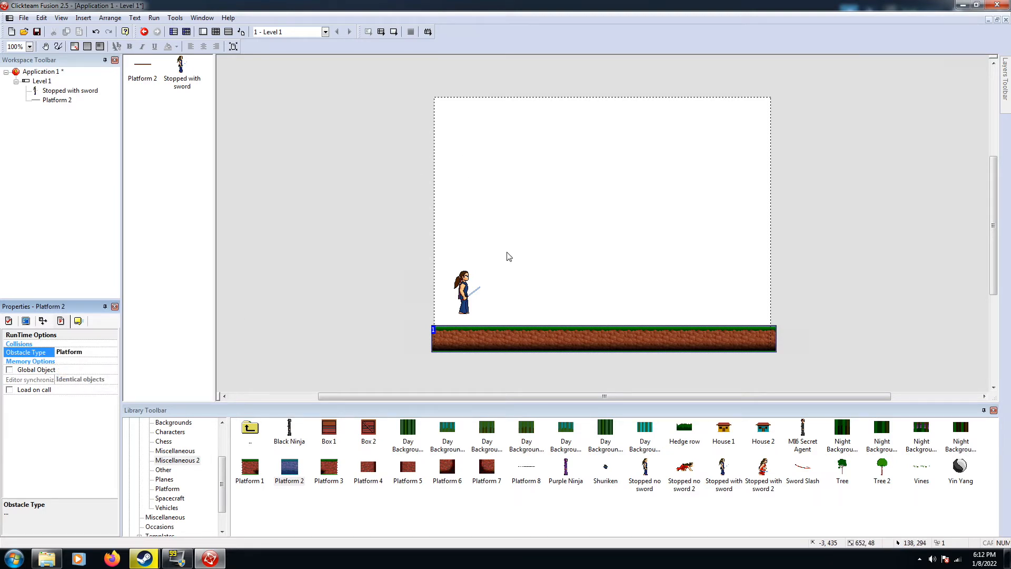
left_click(393, 32)
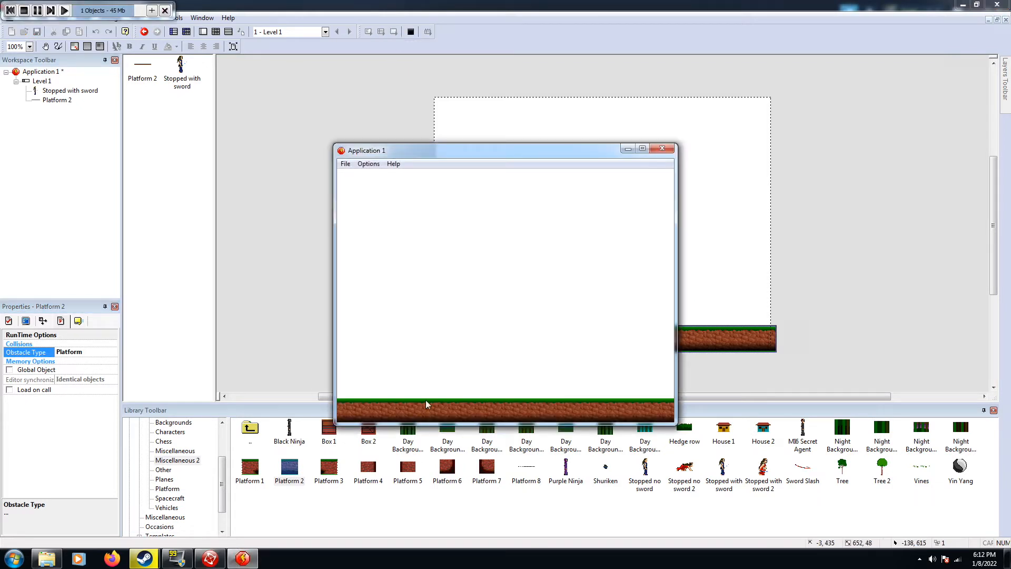
left_click(664, 150)
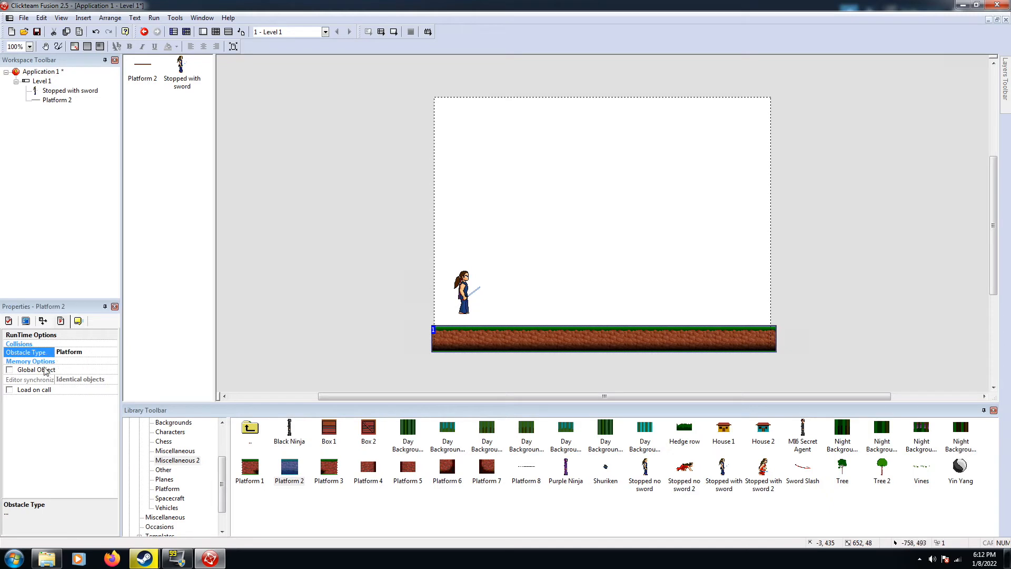
Open the frame's event editor and add a condition for the "Stopped with sword" character colliding with a backdrop
left_click(426, 256)
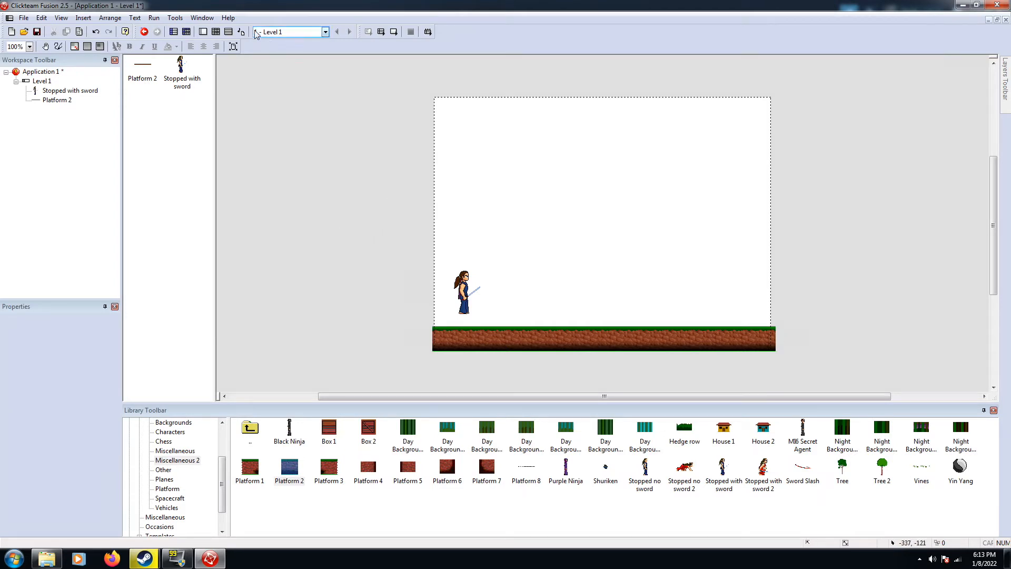
left_click(215, 34)
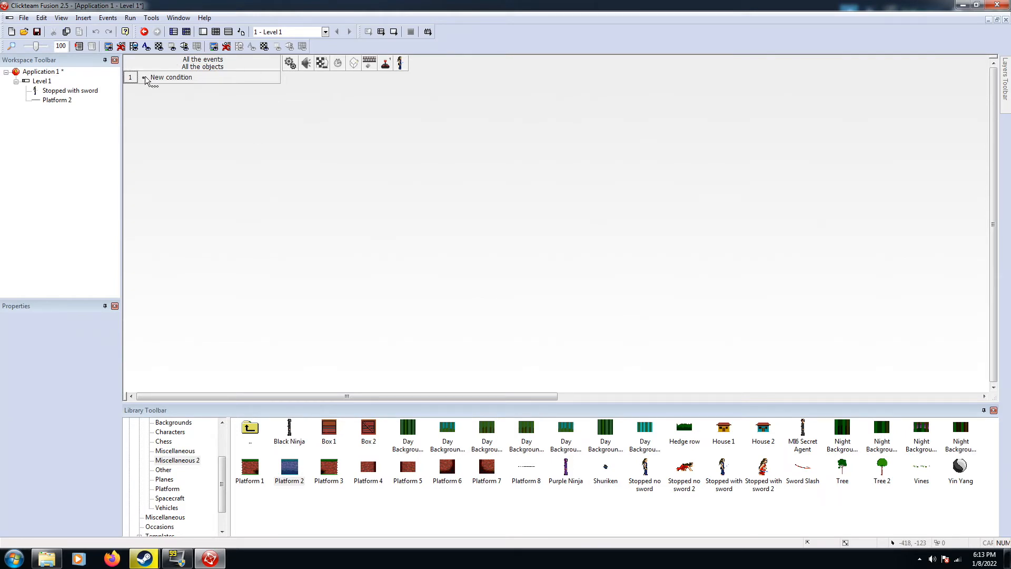
left_click(161, 80)
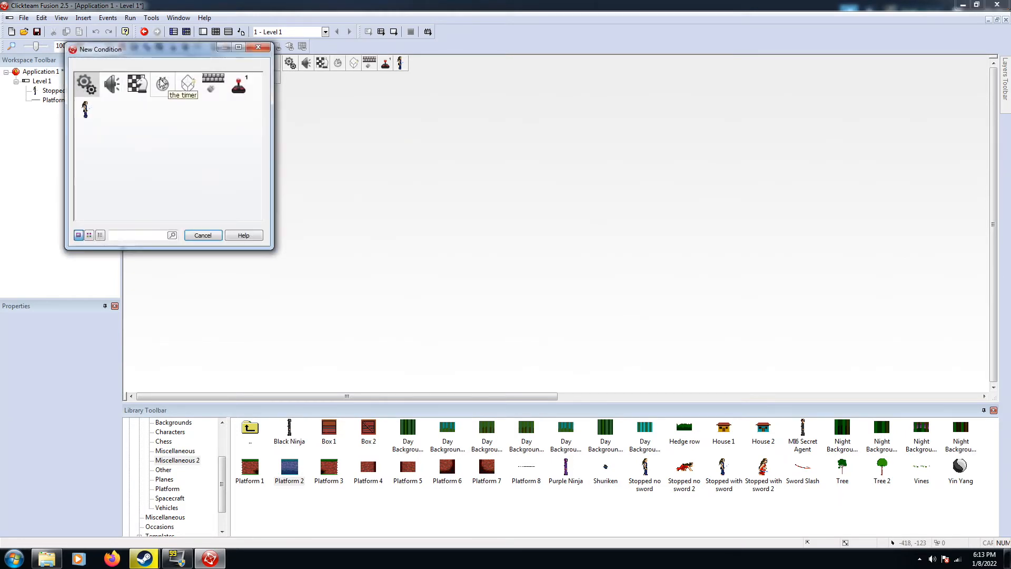
left_click_drag(151, 49, 199, 107)
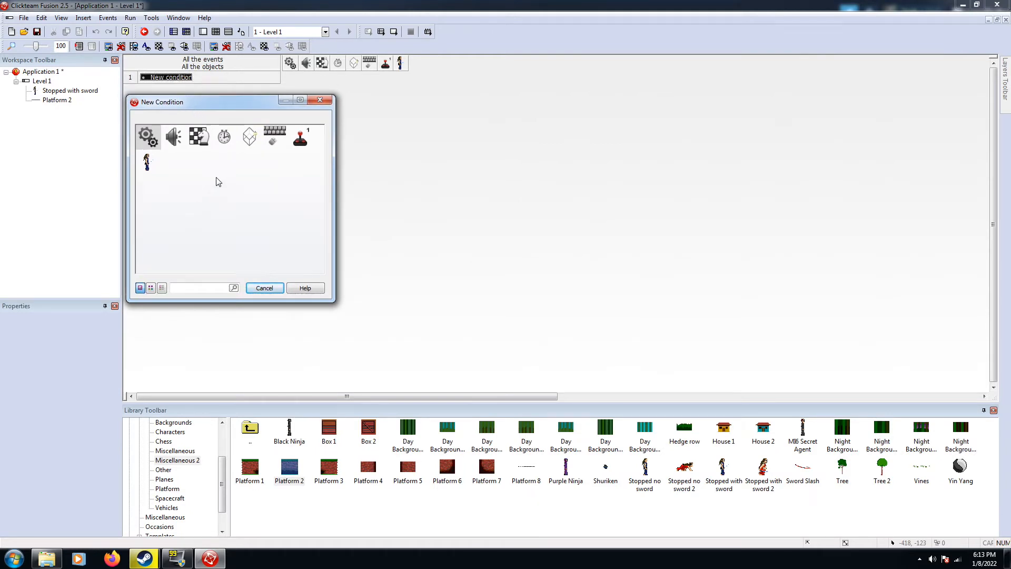
right_click(148, 158)
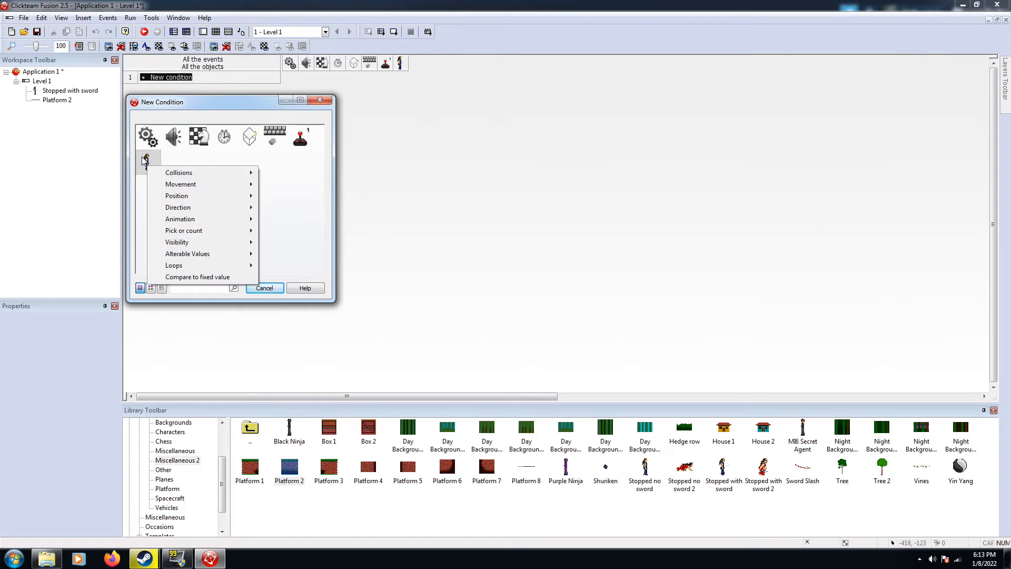
mouse_move(199, 175)
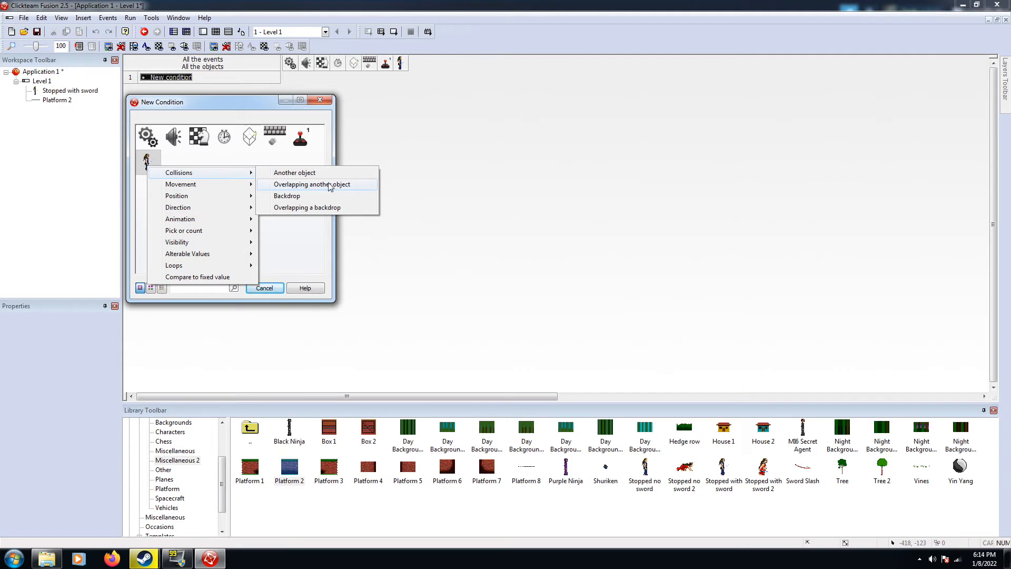
left_click(303, 199)
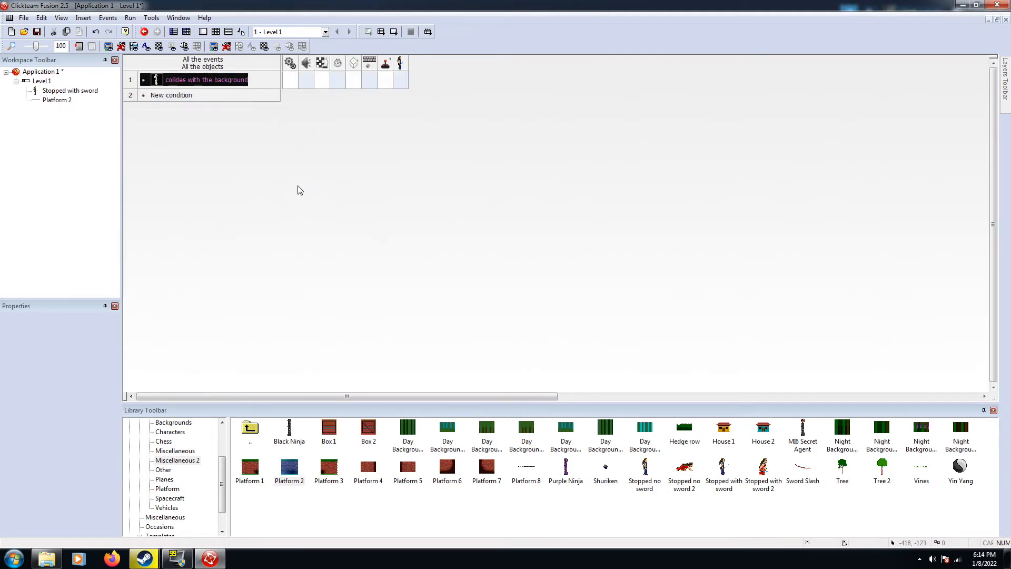
Add a Stop movement action for the "Stopped with sword" character to the background collision event
left_click(163, 79)
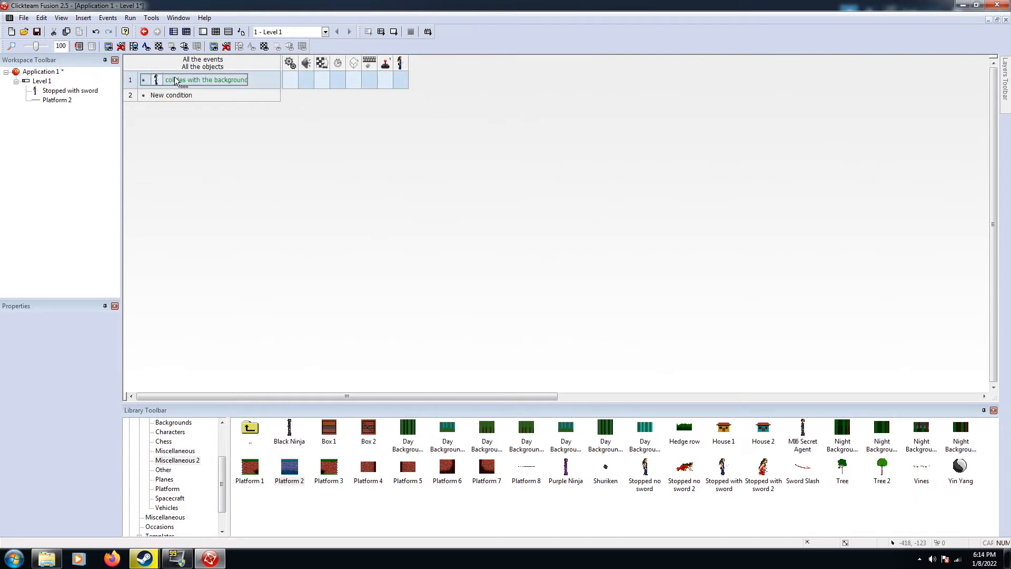
mouse_move(184, 80)
left_mouse_down()
mouse_move(377, 81)
mouse_move(198, 81)
left_mouse_up()
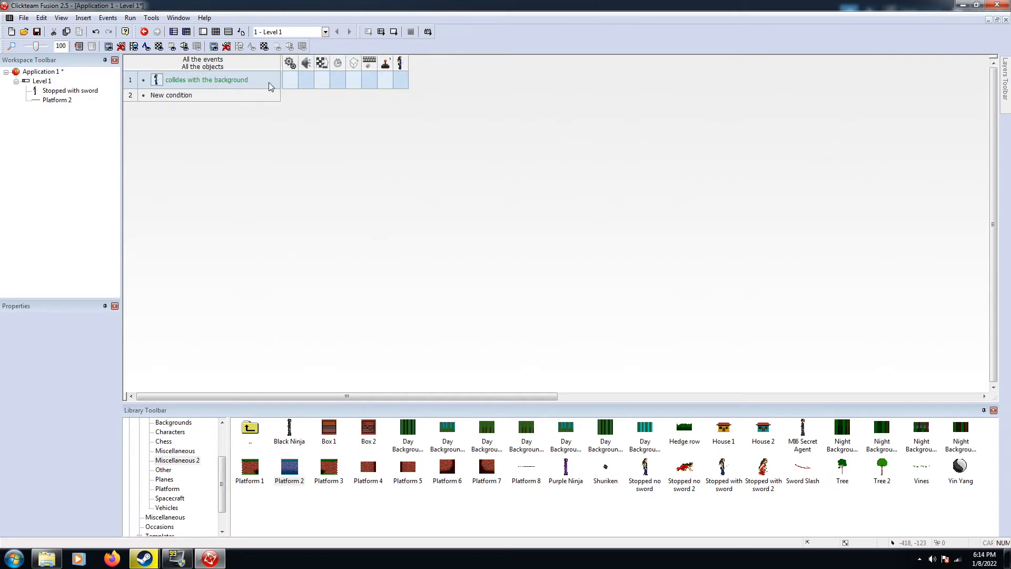
left_click_drag(403, 62, 399, 79)
left_click(400, 80)
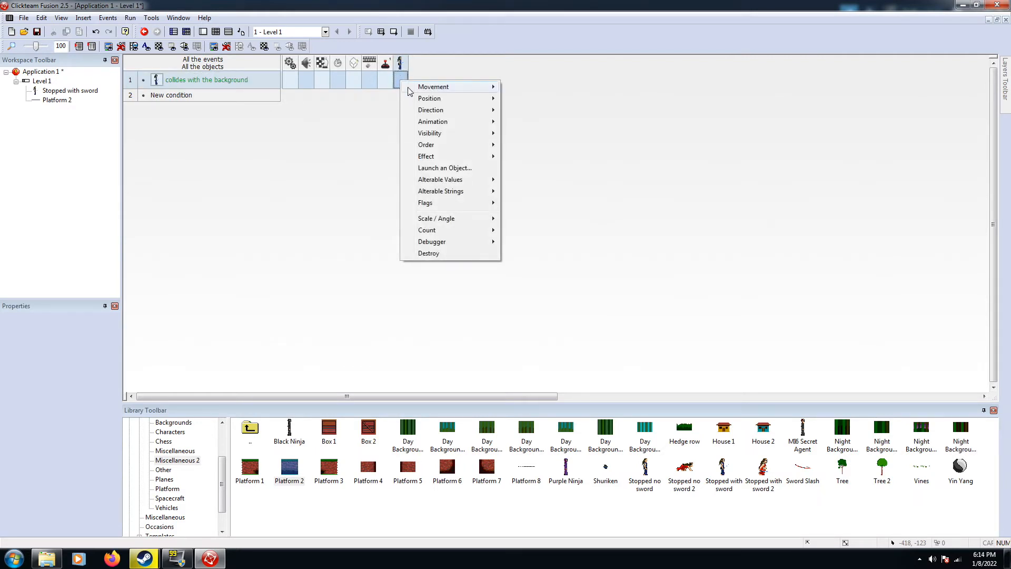
mouse_move(411, 88)
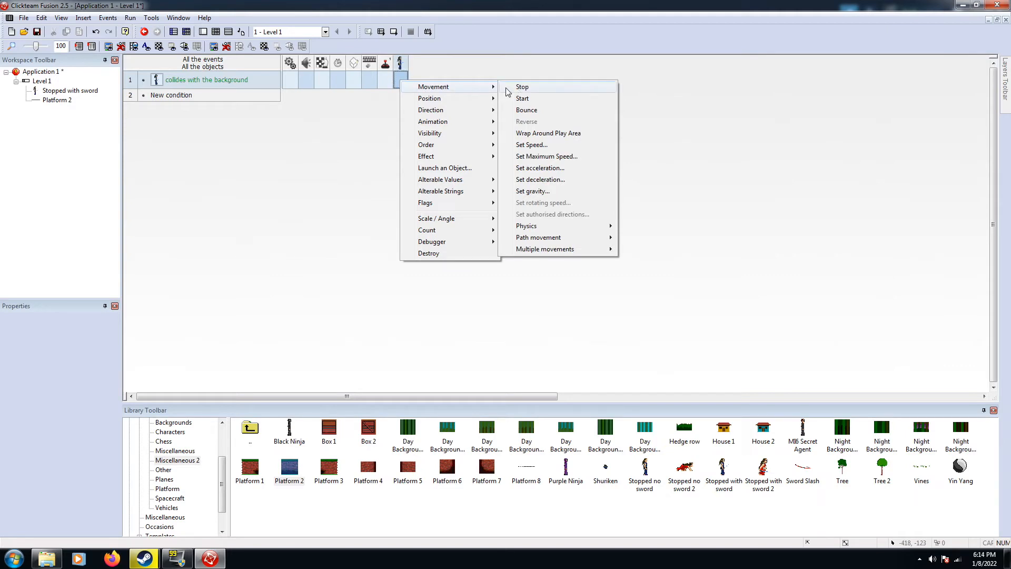
left_click(521, 87)
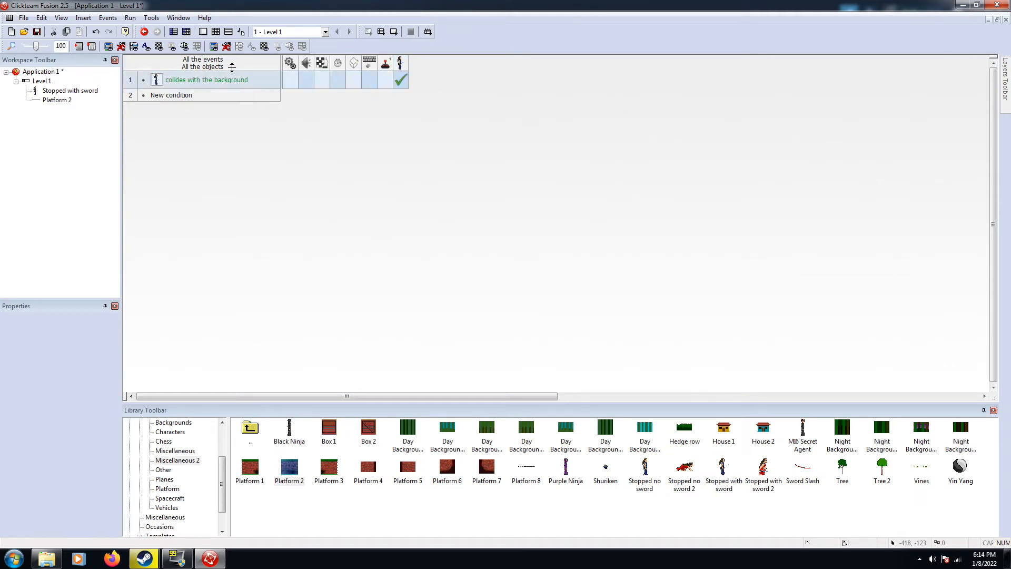
Return to the frame editor and test-run the frame, walking the character back and forth along the platform
left_click(203, 33)
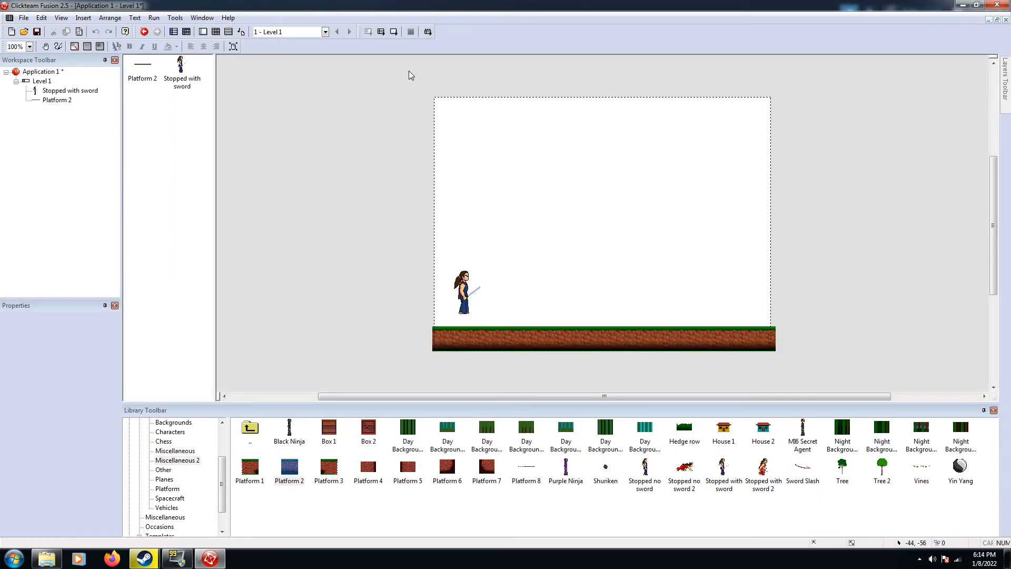
left_click(393, 32)
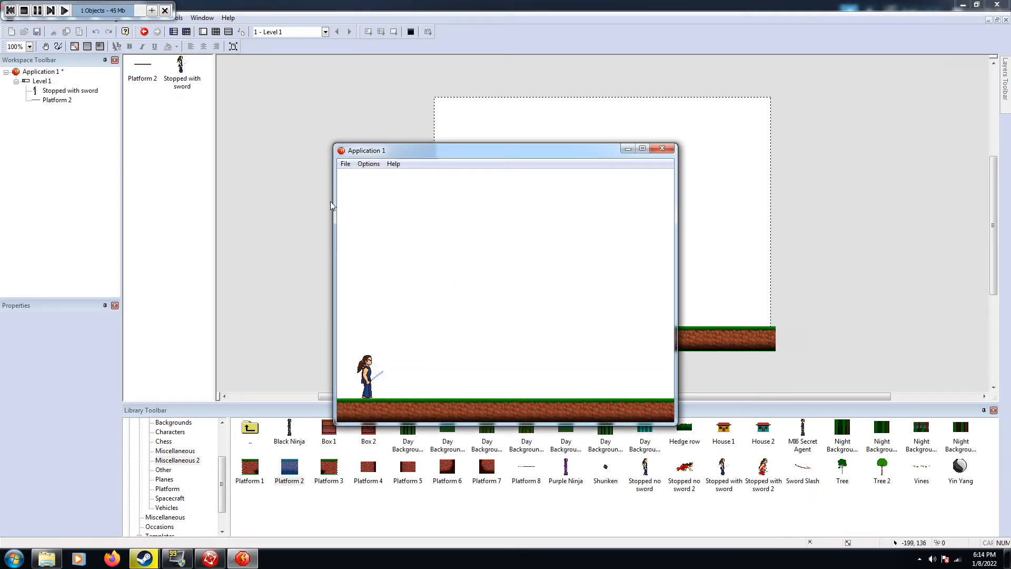
key("Right")
key("Left")
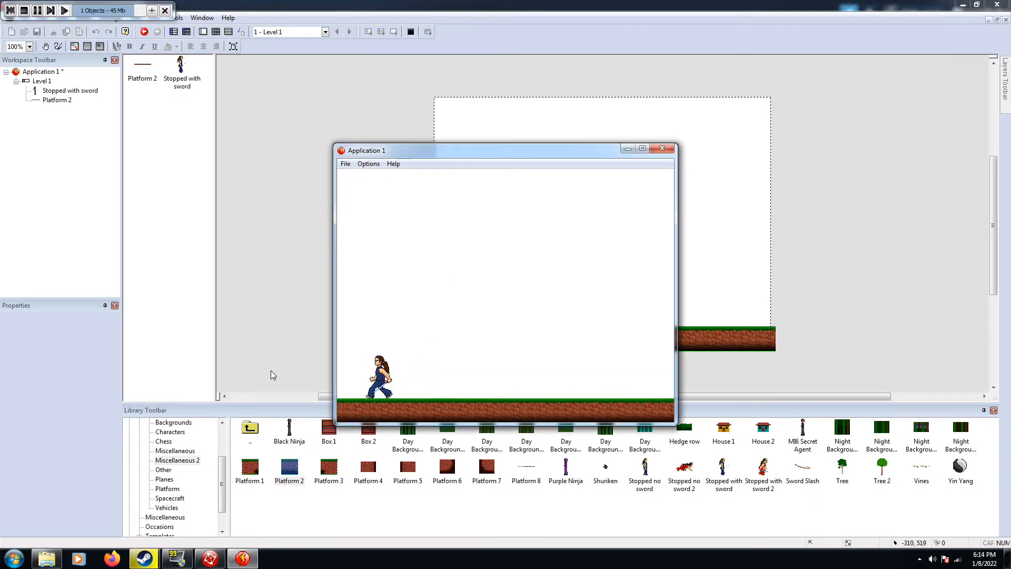
key("Right")
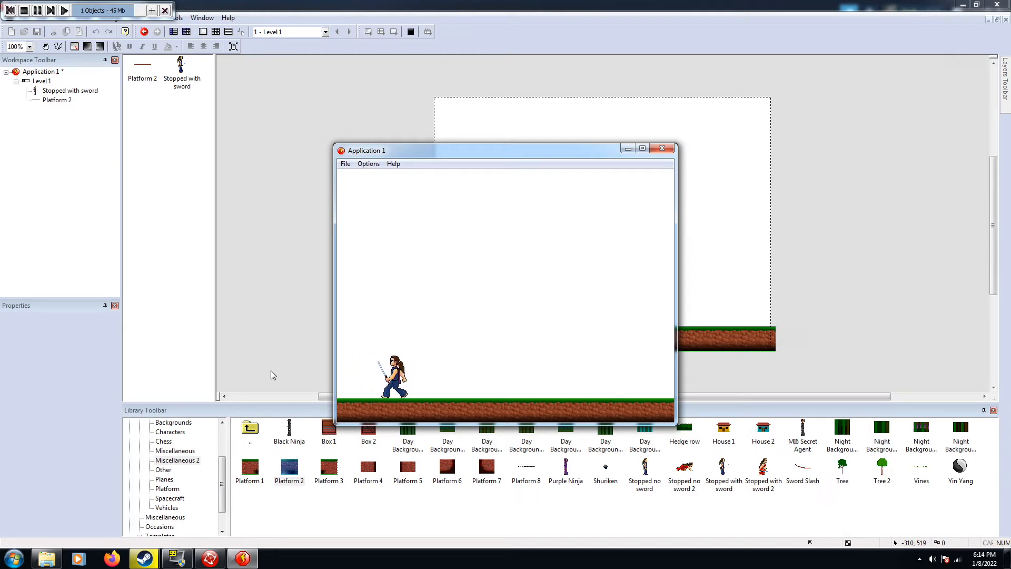
key("Left")
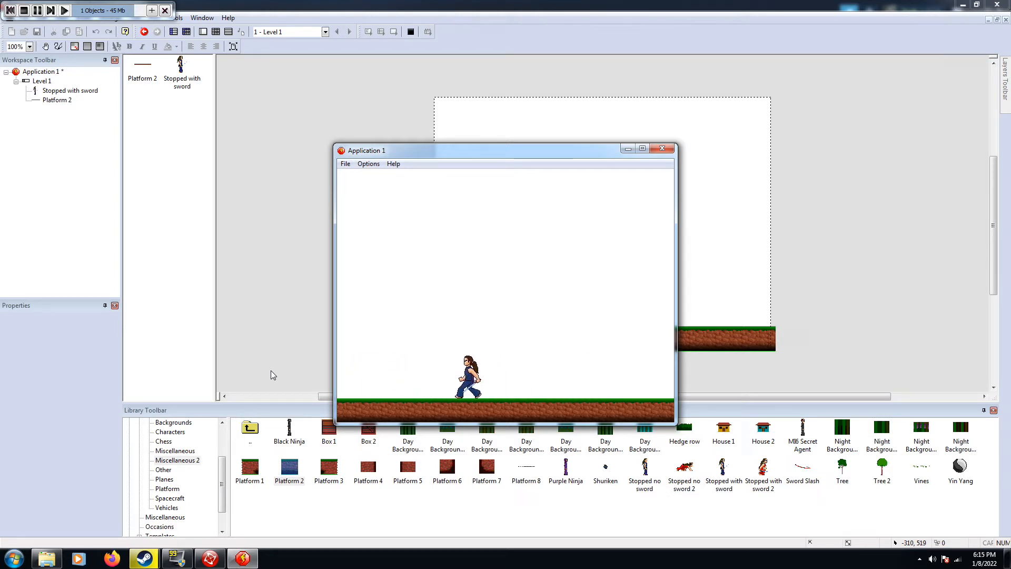
key("Right")
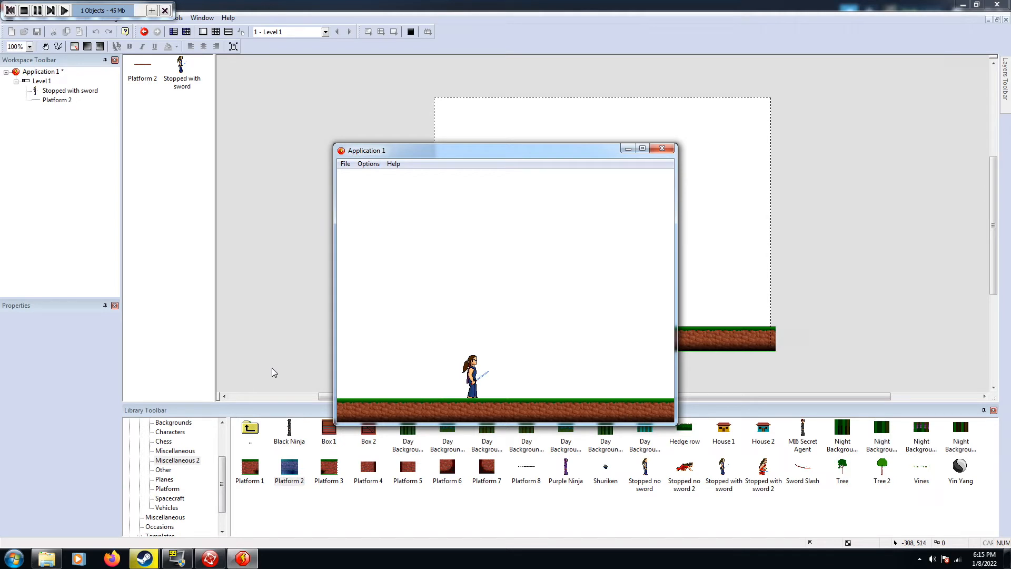
key("Left")
key("Right")
key("Left")
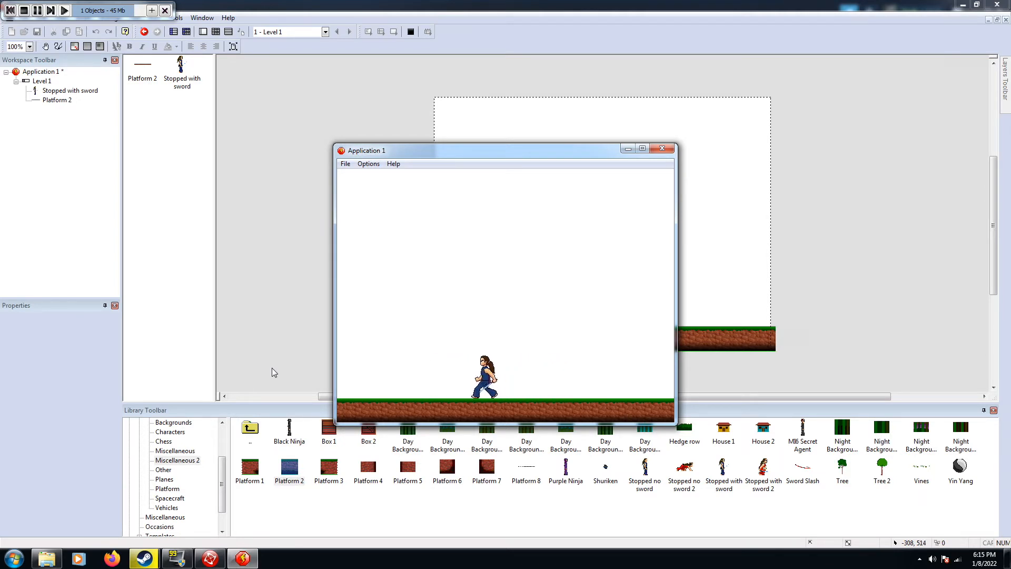
key("Right")
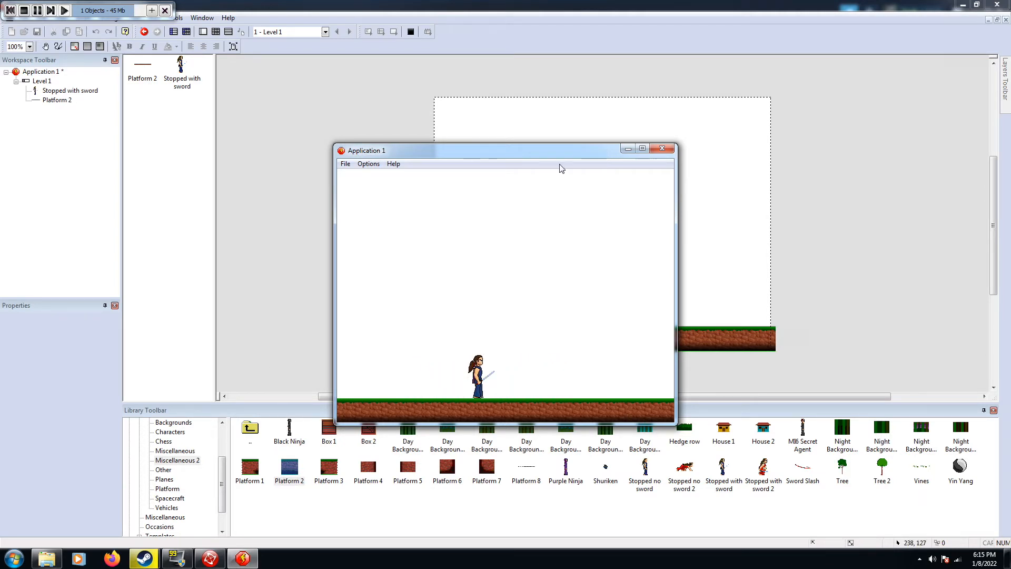
left_click(662, 148)
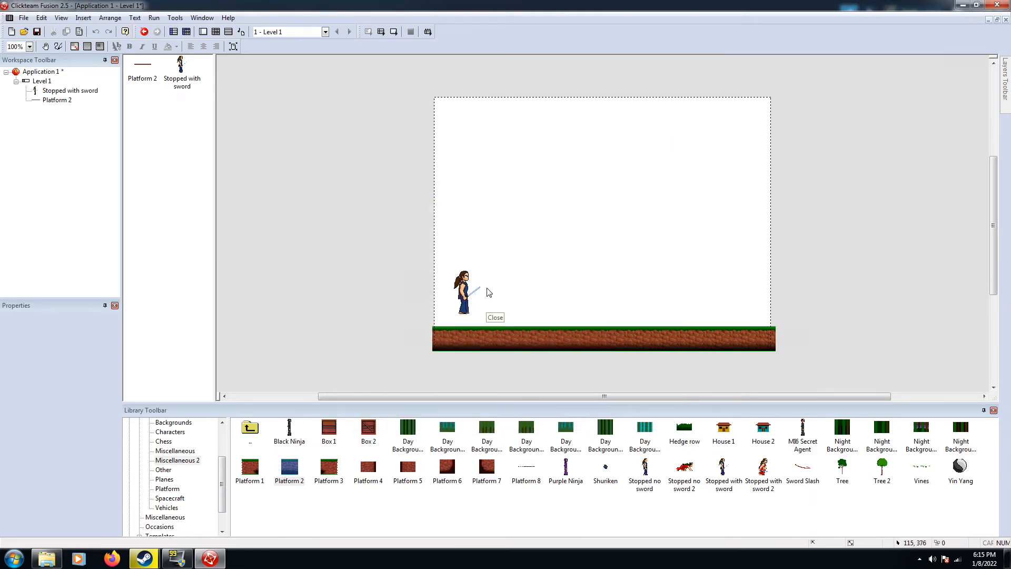
Show the "Stopped with sword" character's movement properties and review the available jump control options, keeping Button 1
left_click(467, 295)
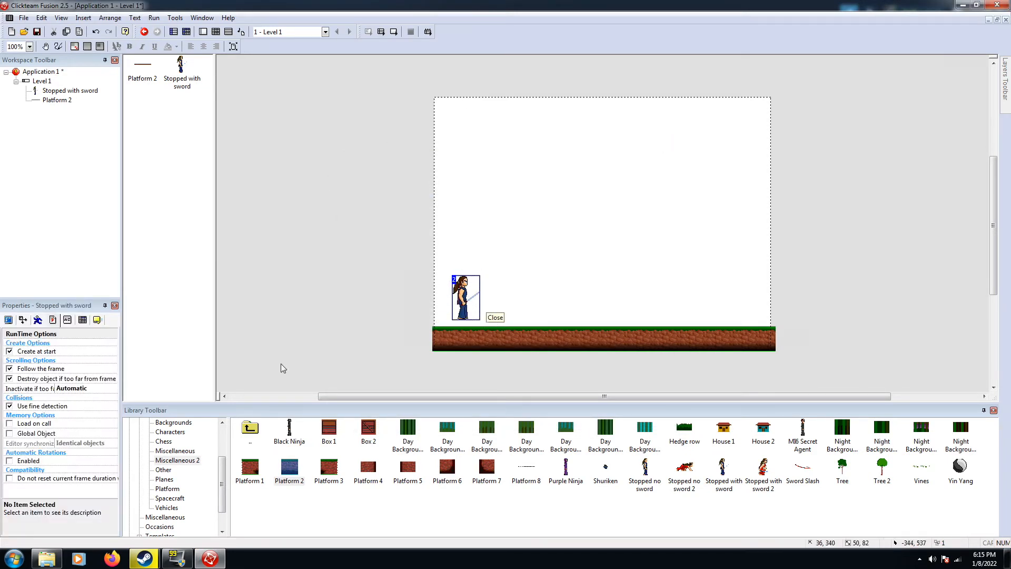
left_click(467, 307)
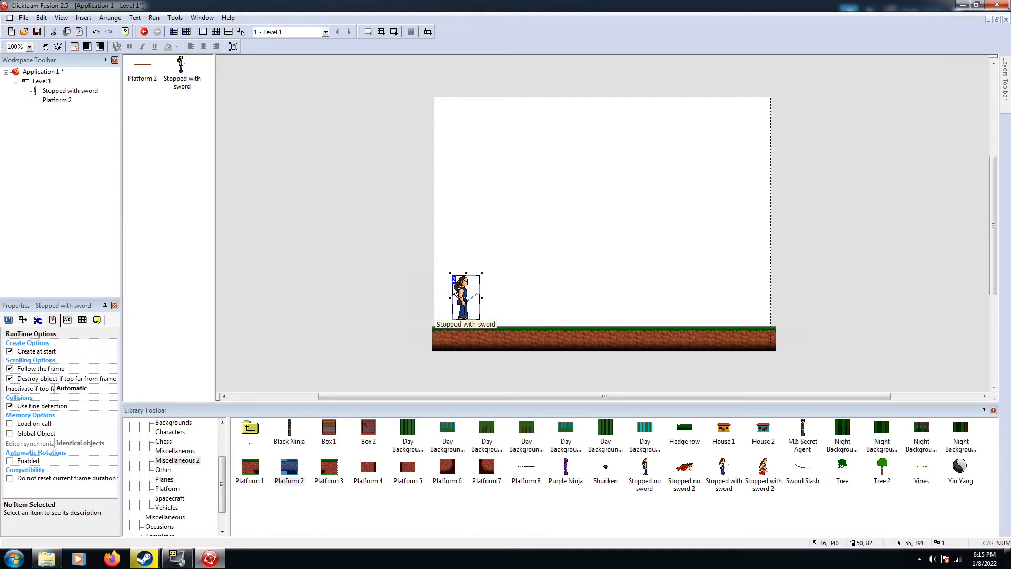
left_click(38, 320)
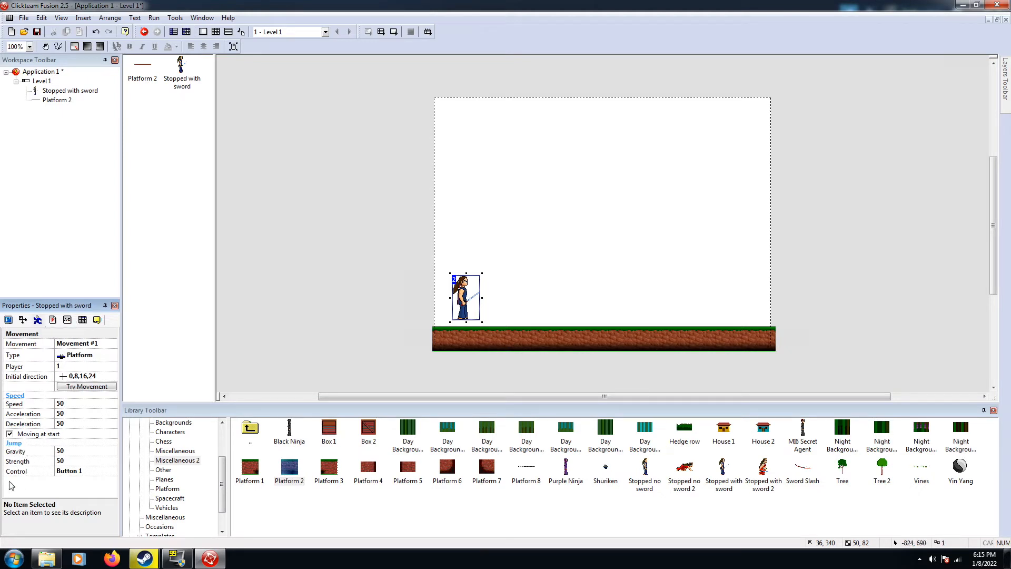
left_click(72, 473)
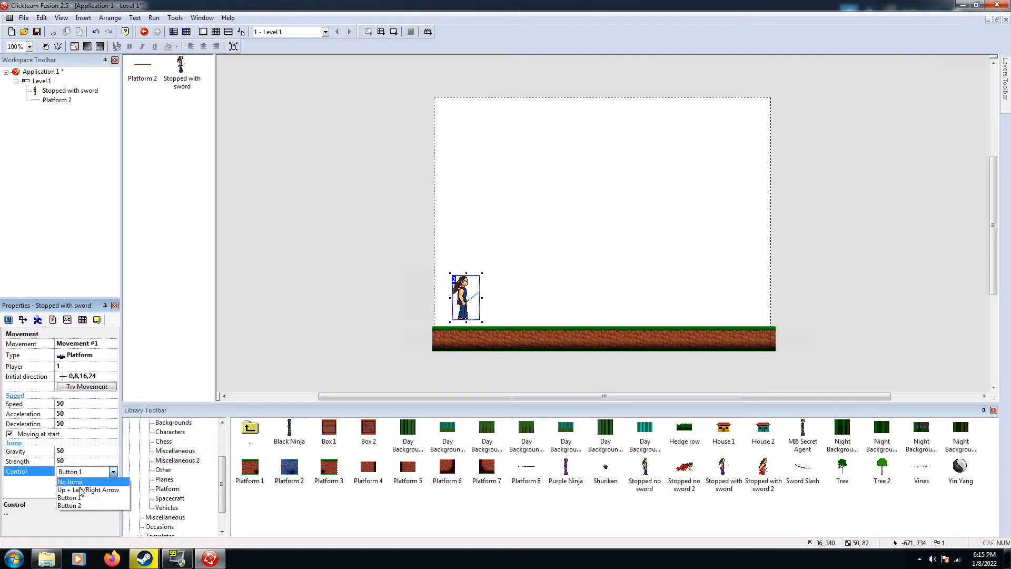
left_click(27, 485)
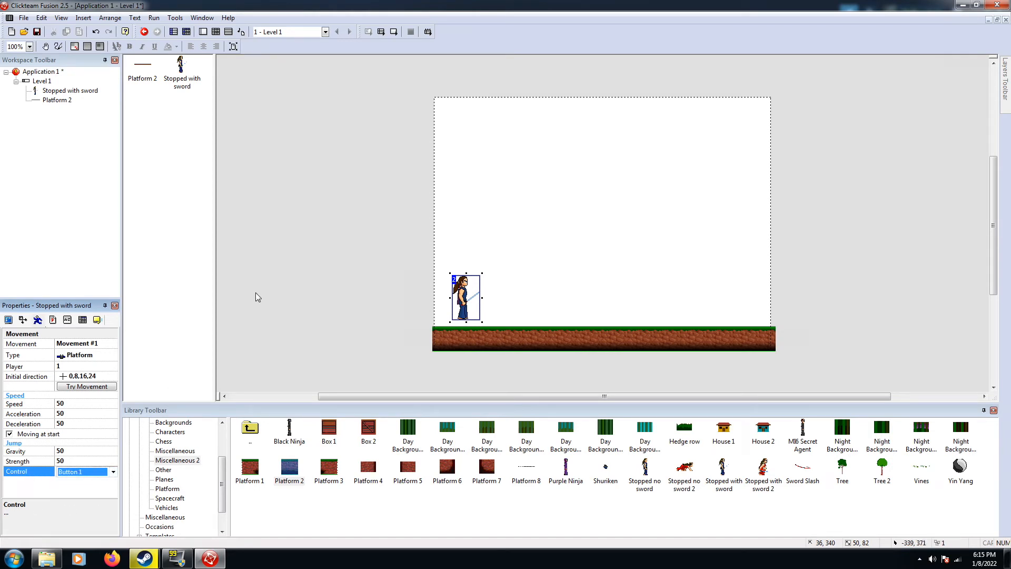
Test-run the frame, making the character walk and jump in both directions, and close the run
left_click(395, 32)
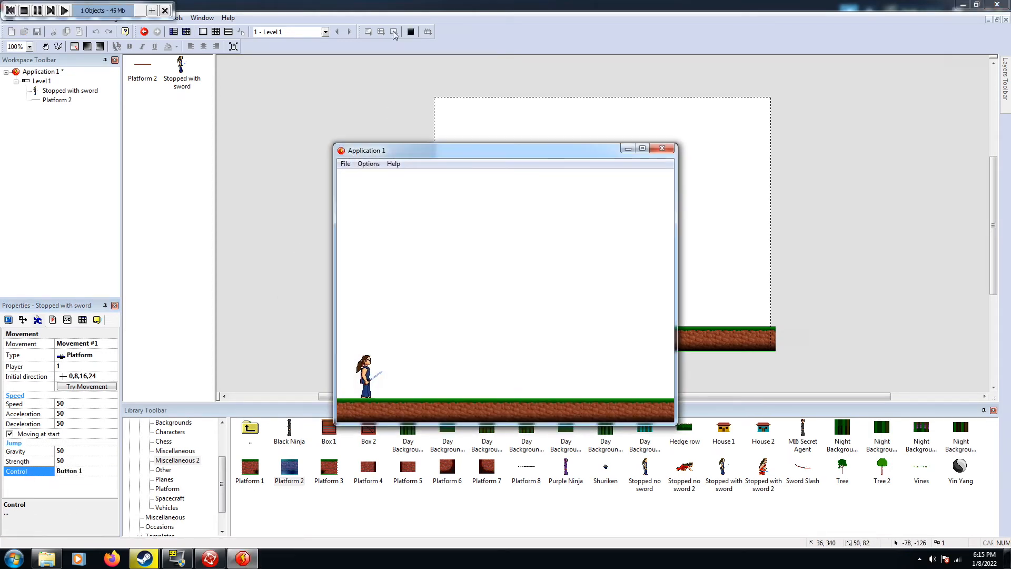
key("Right")
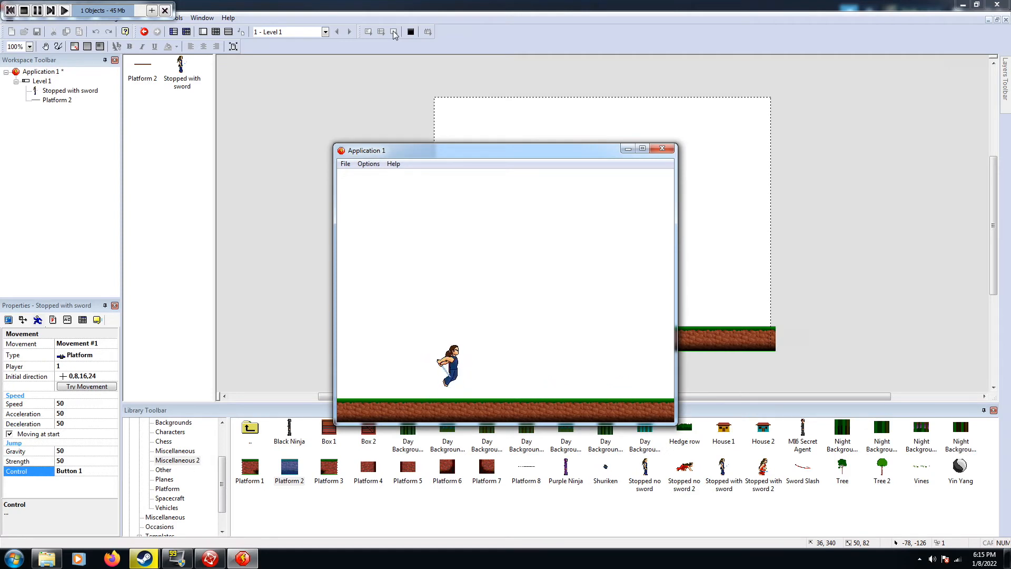
key("Left")
key("Right")
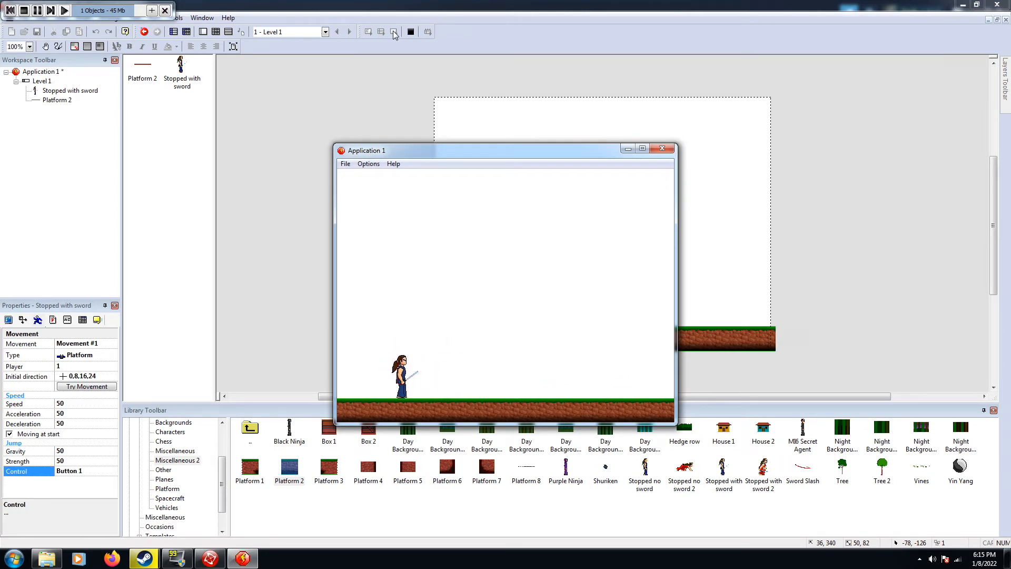
key("Right")
key("shift")
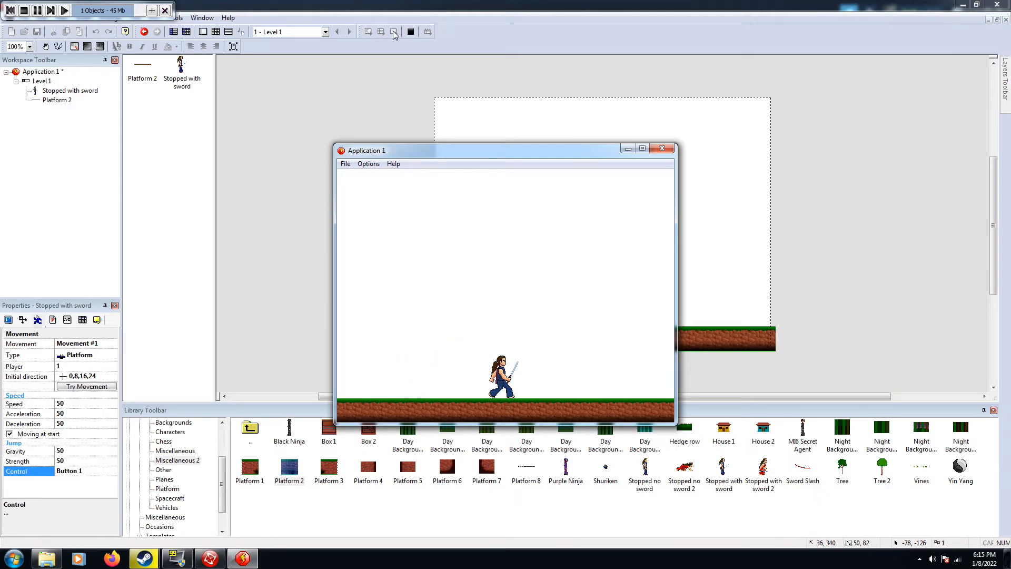
key("shift")
key("Left")
key("Left")
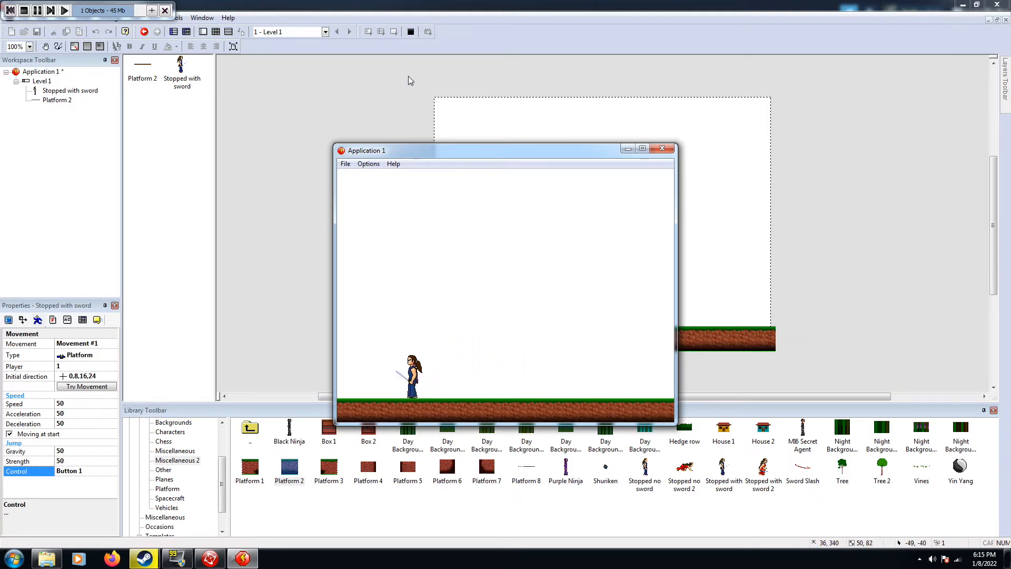
key("shift")
key("Right")
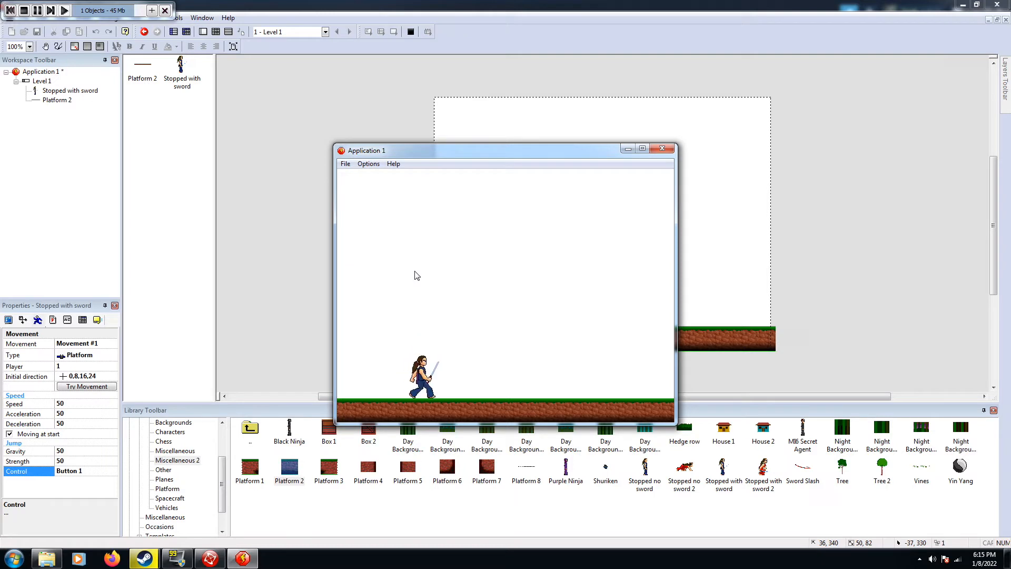
key("Left")
key("shift")
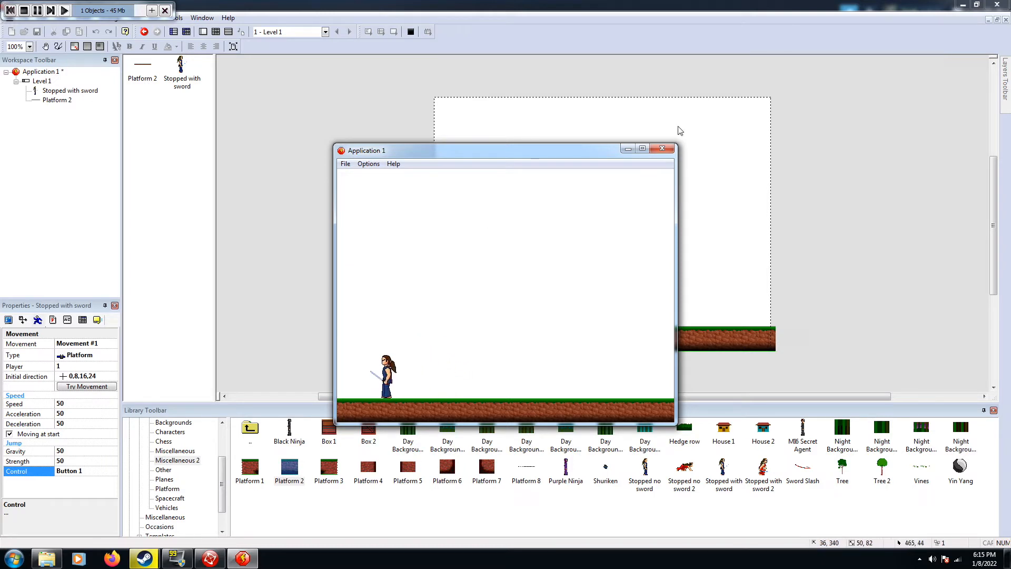
left_click(669, 148)
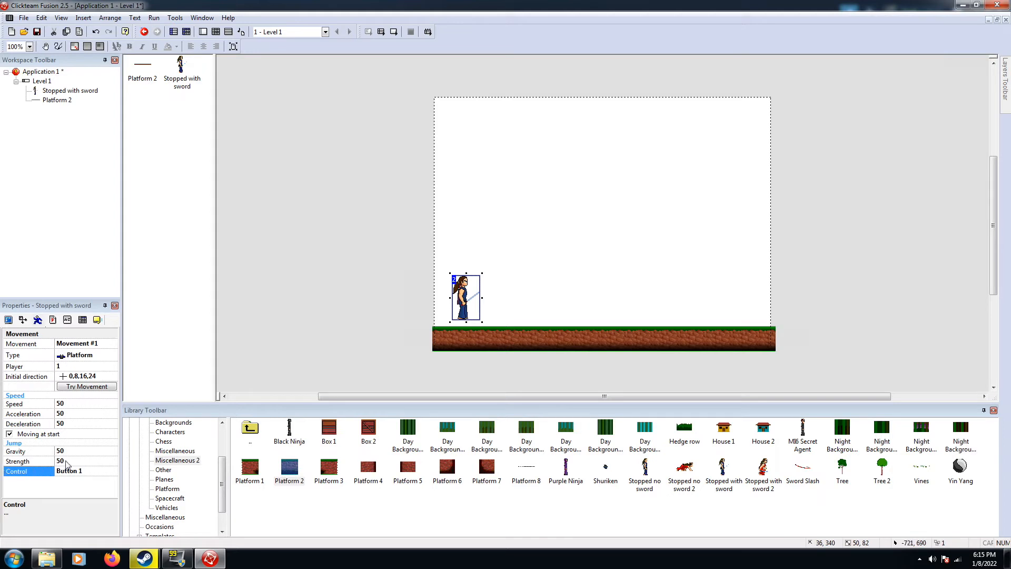
Set the character's jump strength to 64 and test-run the frame
left_click(51, 461)
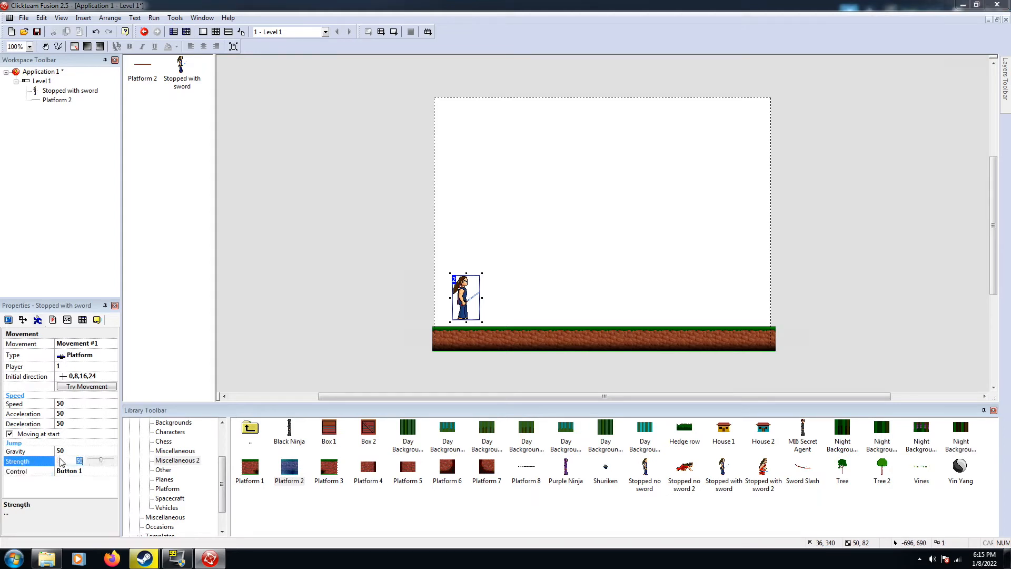
left_click(103, 461)
left_click(493, 226)
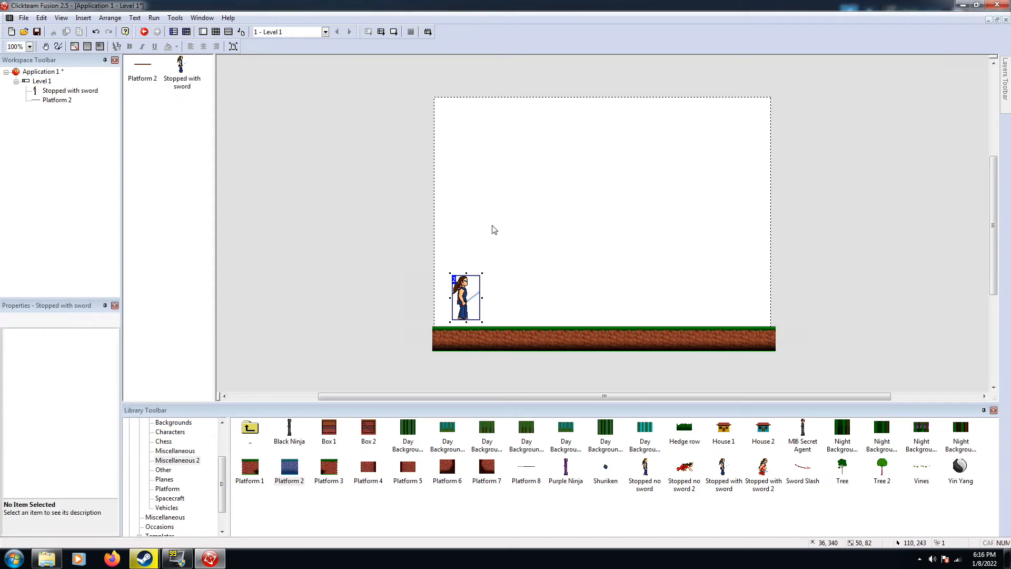
left_click(393, 33)
key("Right")
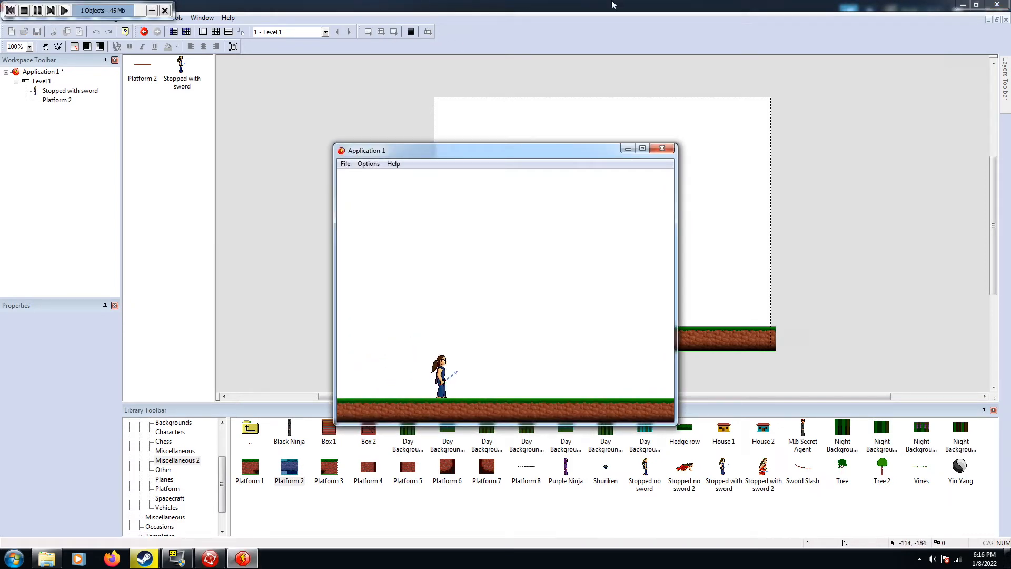
left_click(662, 148)
Raise the "Stopped with sword" character's jump strength slightly further and test-run the frame with jumps in both directions
left_click(471, 313)
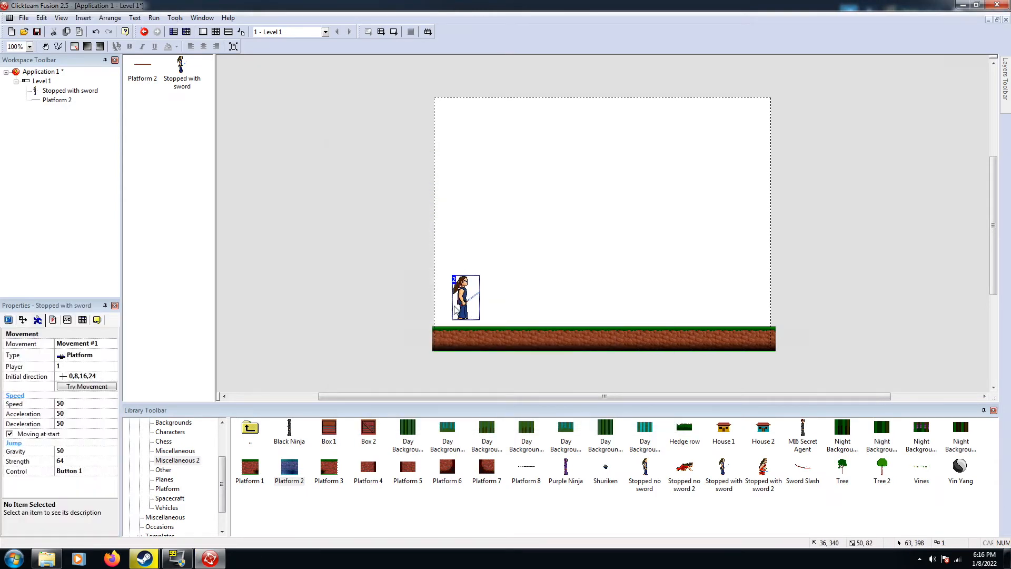
left_click(68, 462)
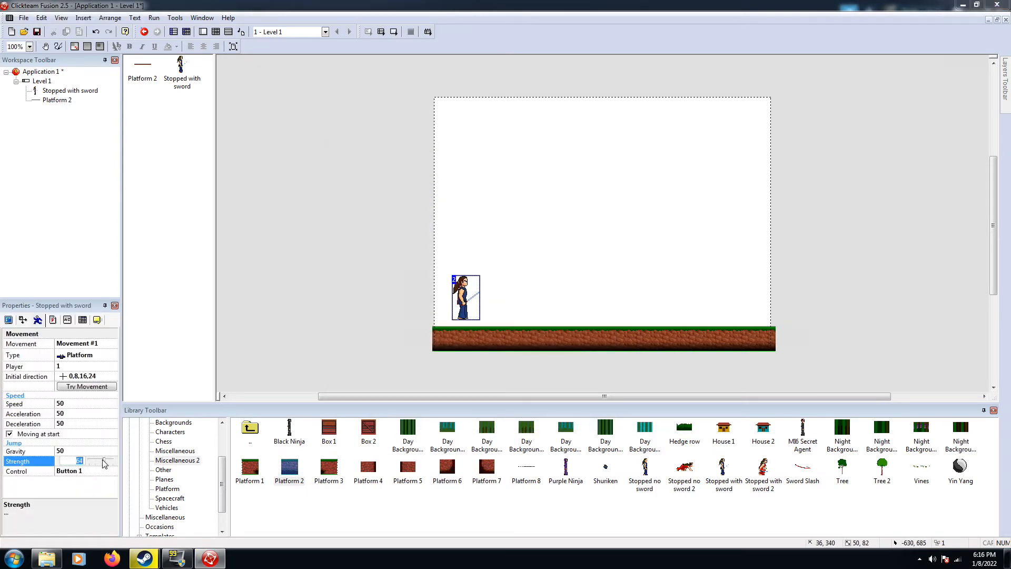
left_click_drag(106, 464, 108, 464)
left_click(328, 354)
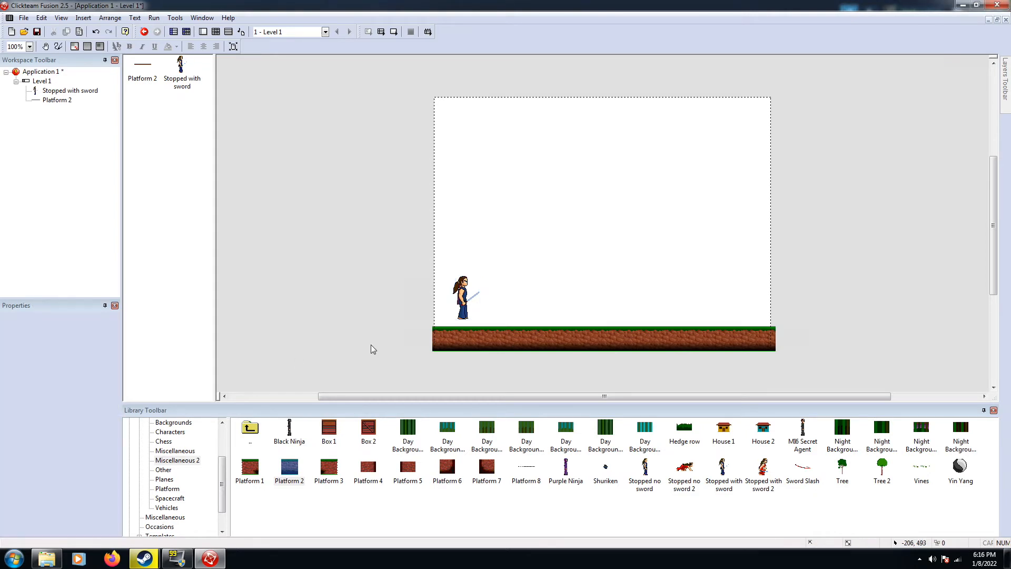
left_click(395, 32)
key("Up")
key("Right")
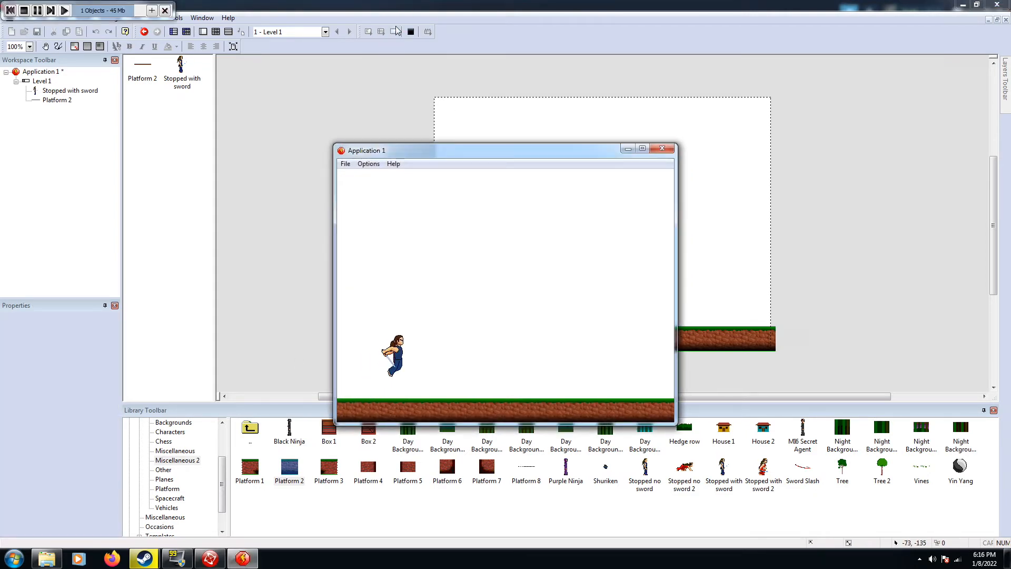
key("Left")
key("Up")
key("Right")
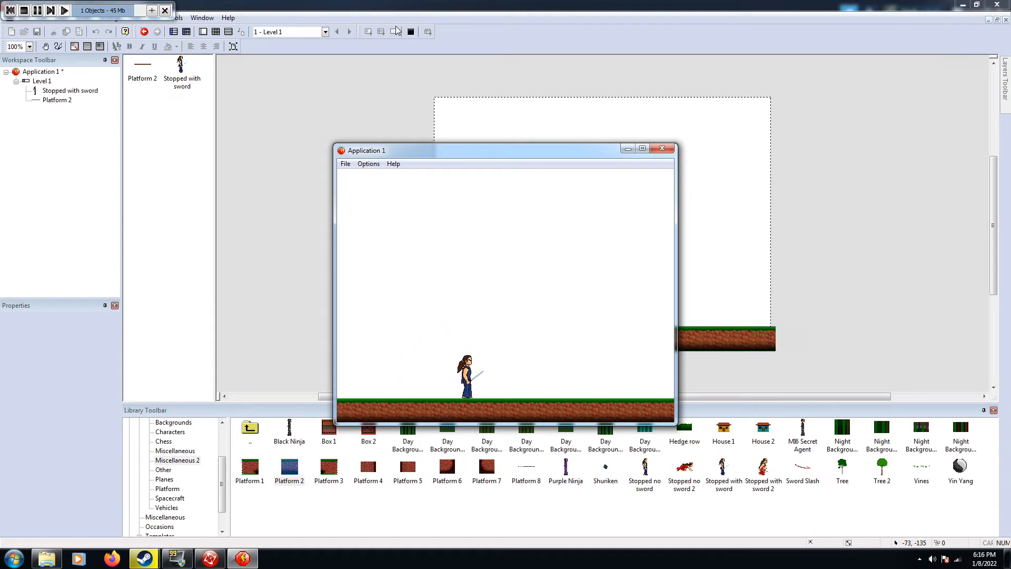
Close the test run and place a Hedge row from the library on top of the ground platform, flush with its left end
left_click(661, 148)
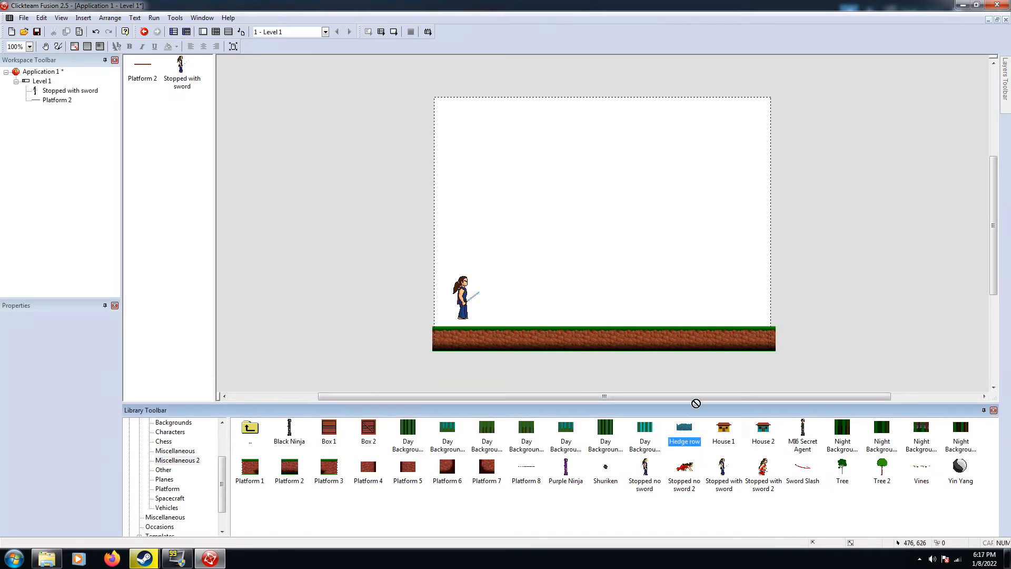
left_click_drag(695, 403, 508, 266)
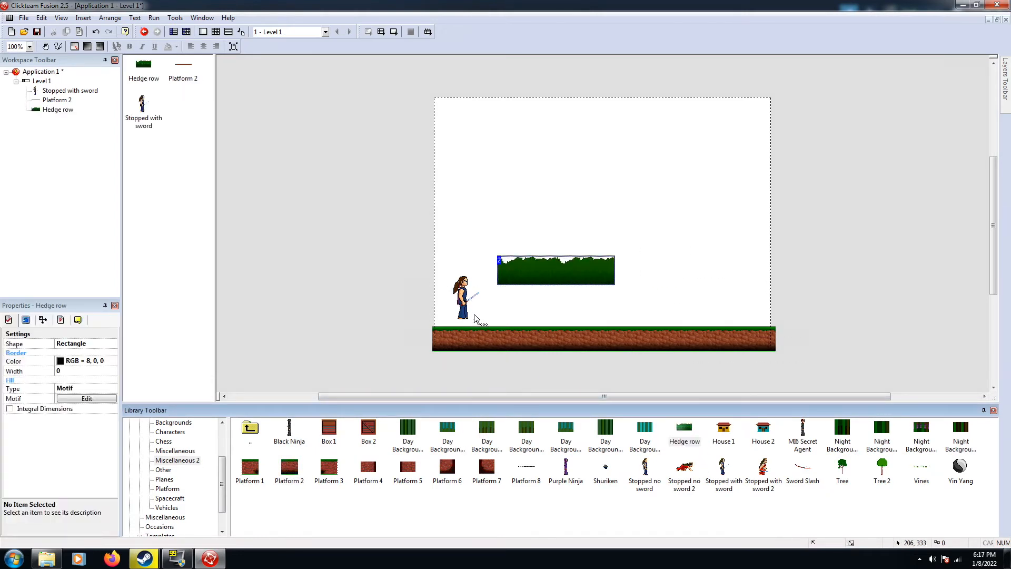
left_click_drag(474, 318, 489, 315)
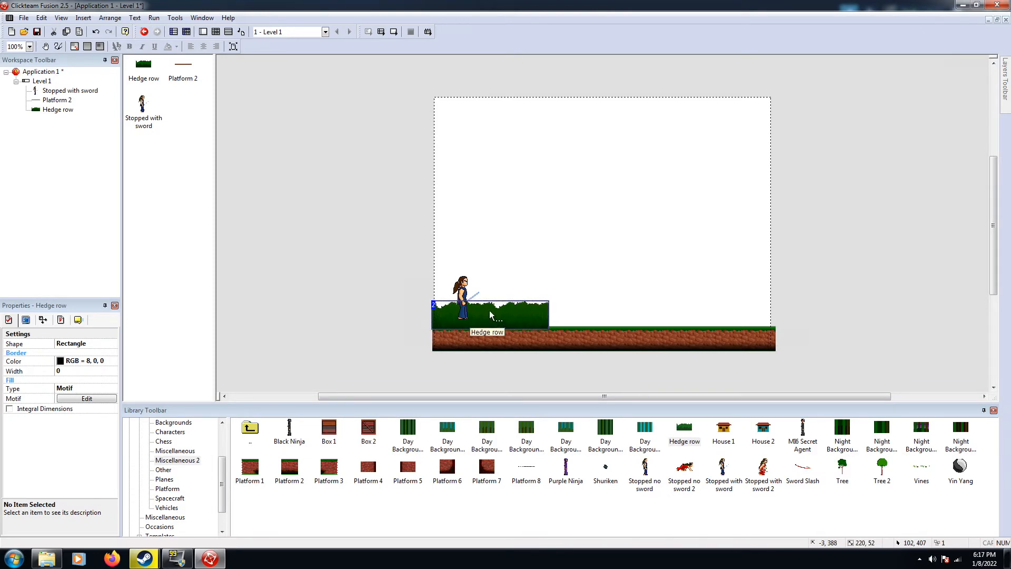
left_click(519, 355)
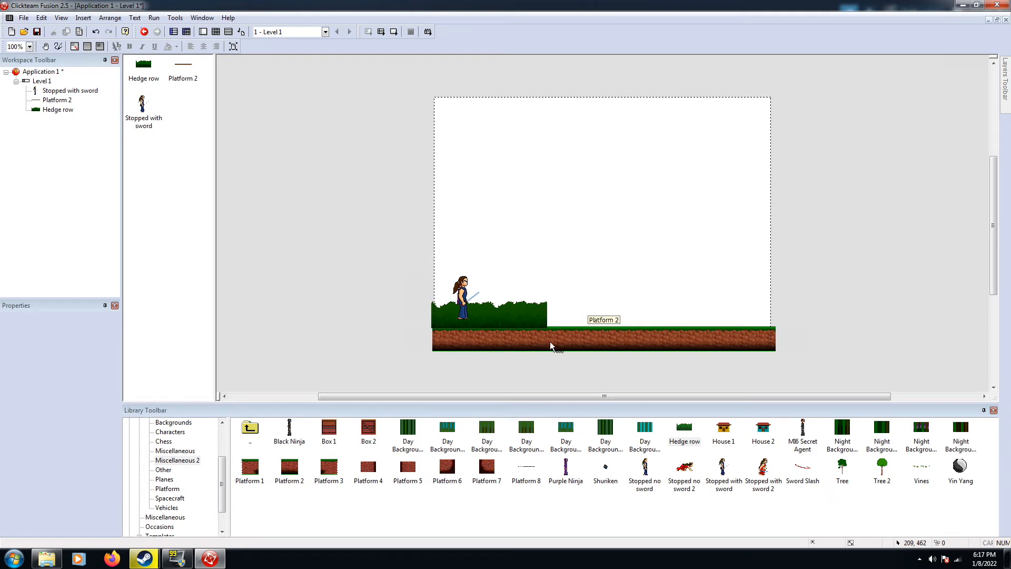
Send the Hedge row to the back of the frame's object order
left_click(495, 319)
right_click(493, 320)
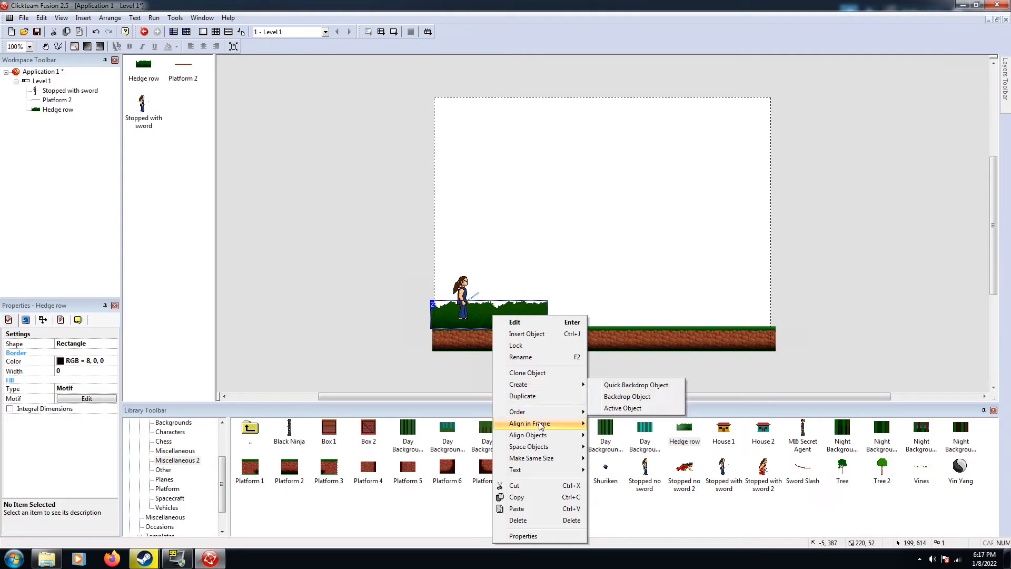
mouse_move(578, 414)
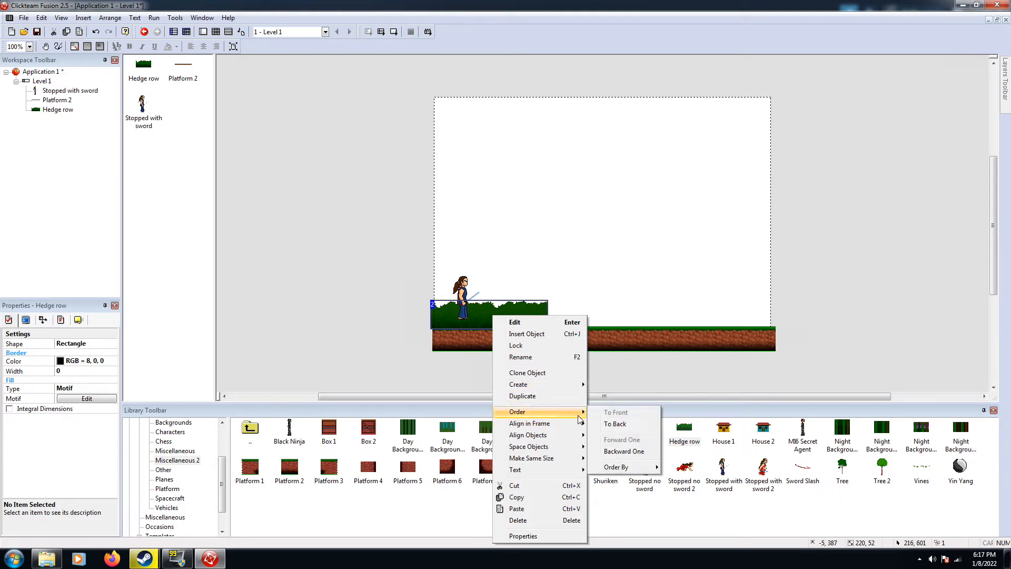
left_click(614, 424)
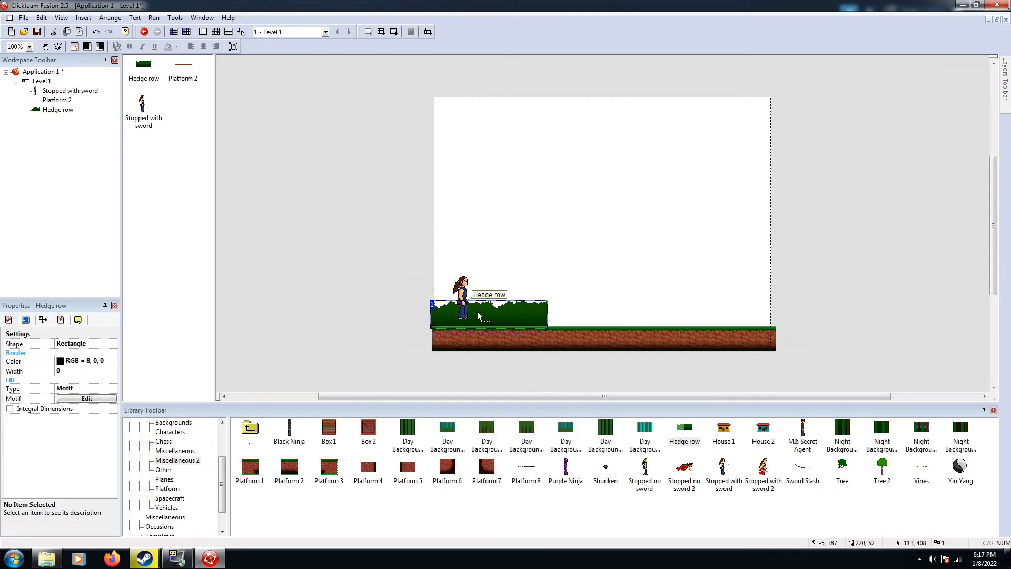
Stretch the Hedge row to about 651 pixels wide so it spans the full length of the ground platform
left_click(546, 314)
left_click_drag(549, 313, 768, 316)
left_click(659, 312)
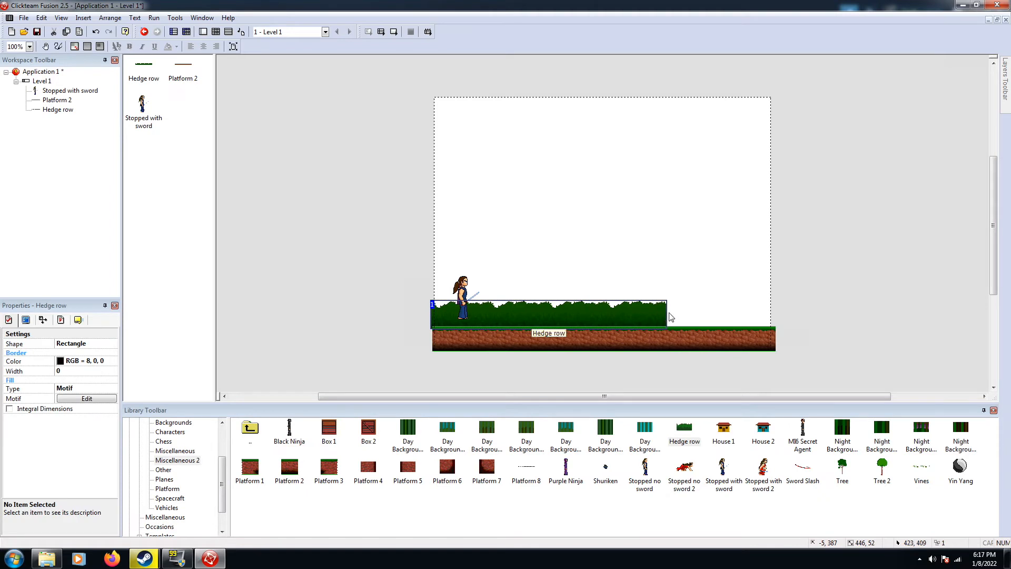
left_click_drag(671, 316, 781, 316)
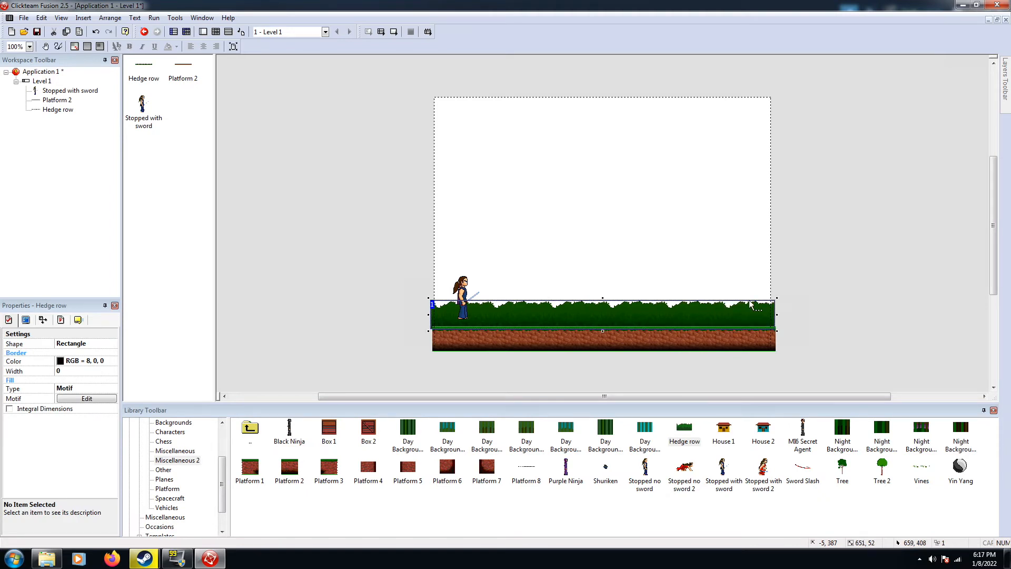
left_click(356, 343)
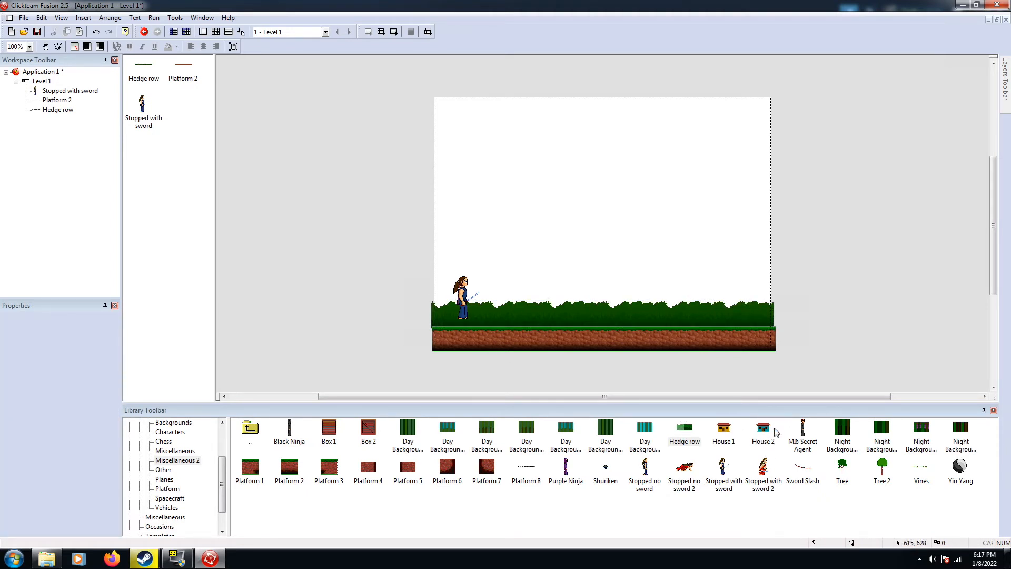
Add House 2 from the library and stand it on the right part of the ground at about 305, 195
left_click_drag(764, 433, 584, 187)
left_click(685, 241)
left_click_drag(684, 241, 696, 256)
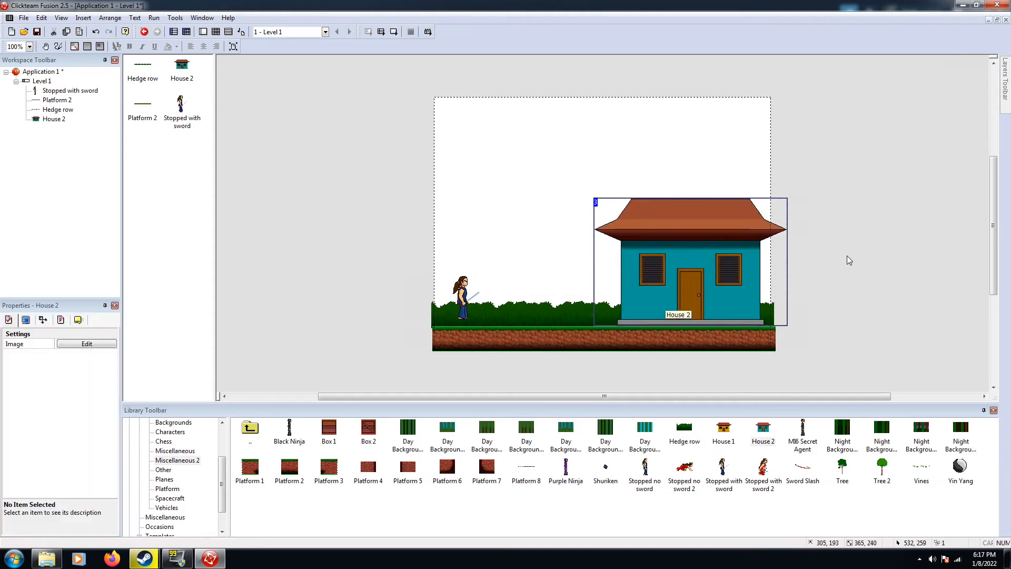
left_click(862, 280)
left_click(699, 242)
key("Down")
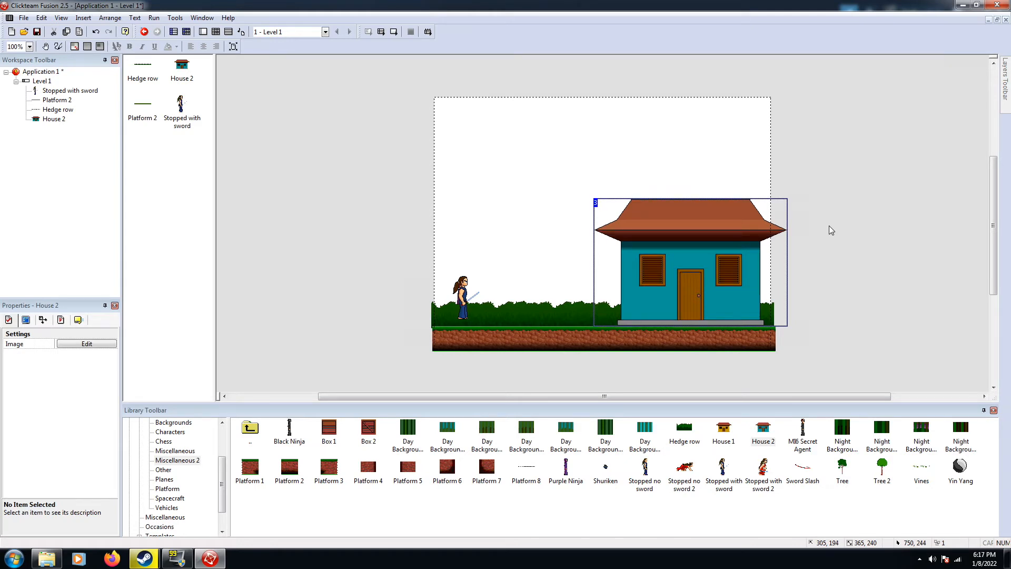
key("Down")
key("Down")
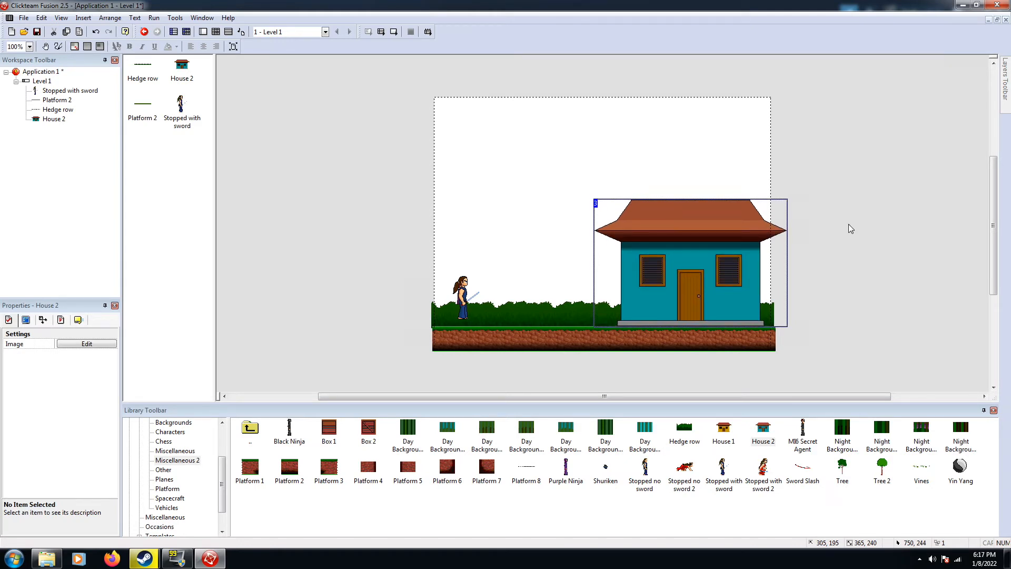
left_click(883, 239)
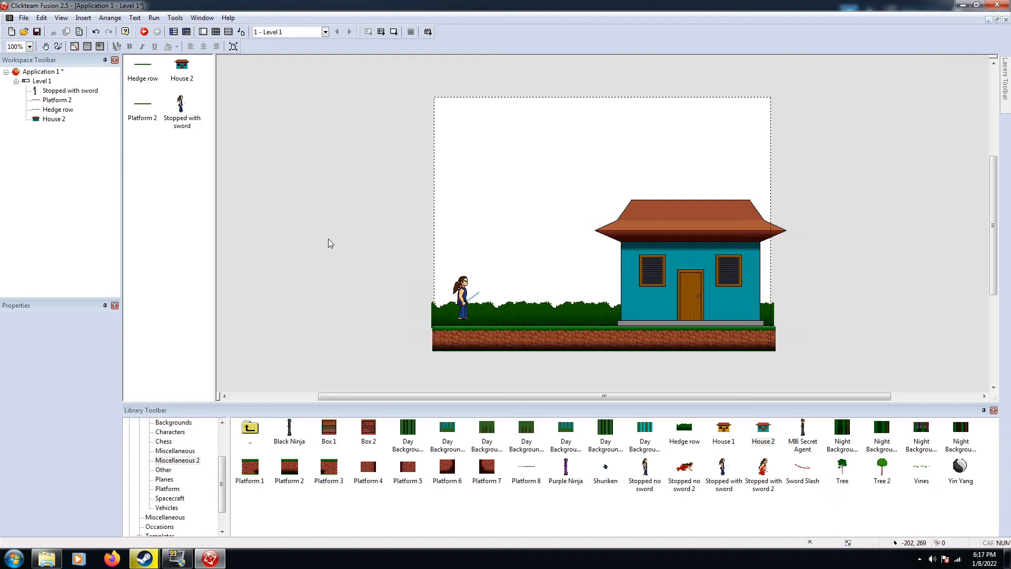
Add Tree 2 from the library beside the character at about -37, 13 and send it to the back
left_click_drag(877, 466, 474, 128)
left_click_drag(558, 176, 500, 163)
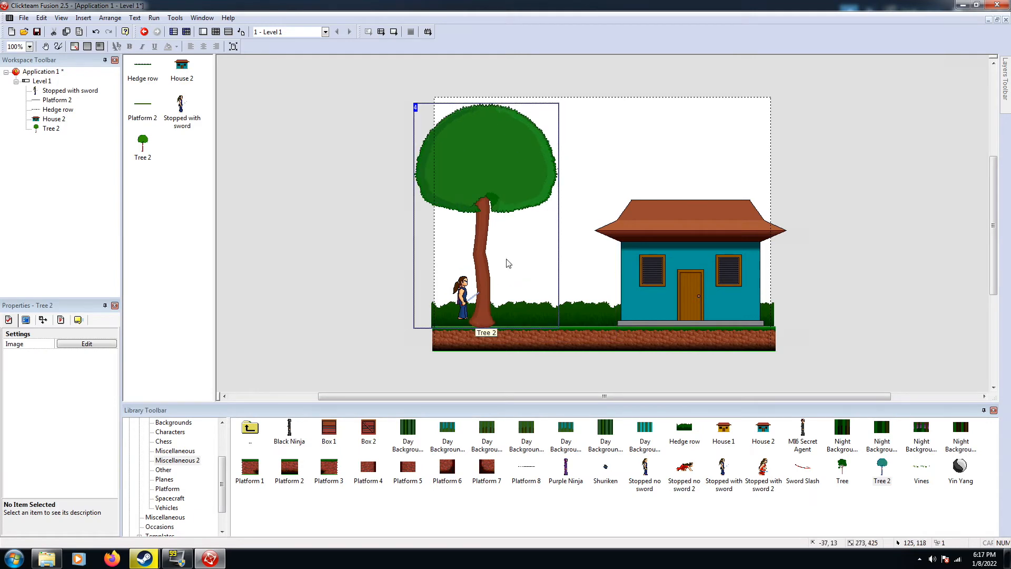
right_click(474, 233)
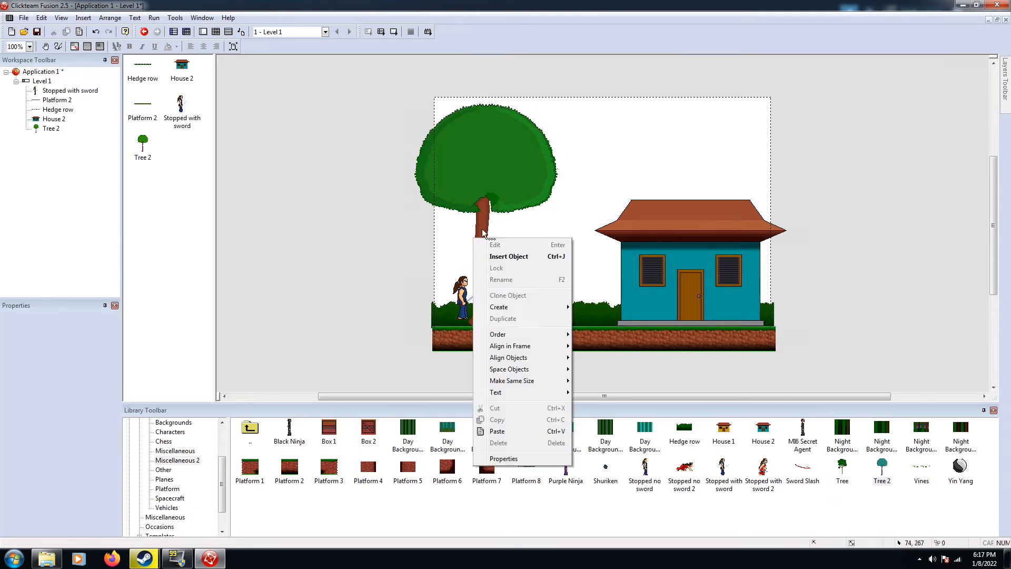
right_click(485, 179)
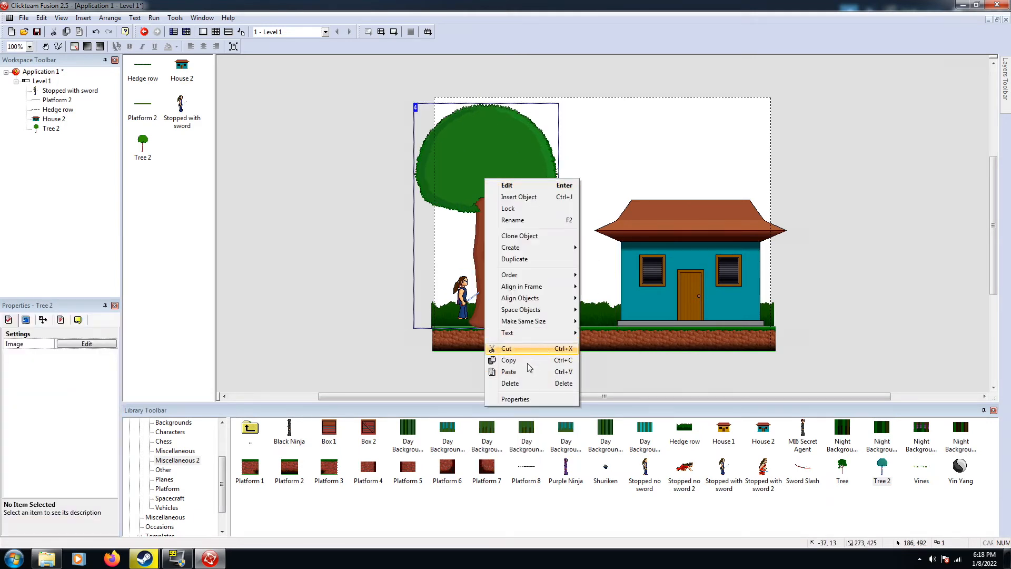
mouse_move(533, 276)
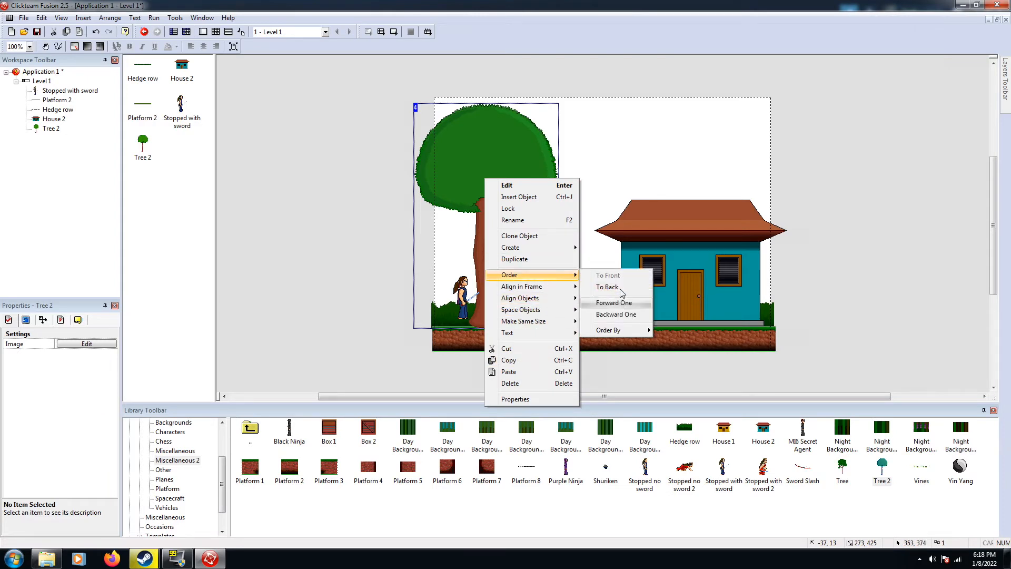
left_click(609, 287)
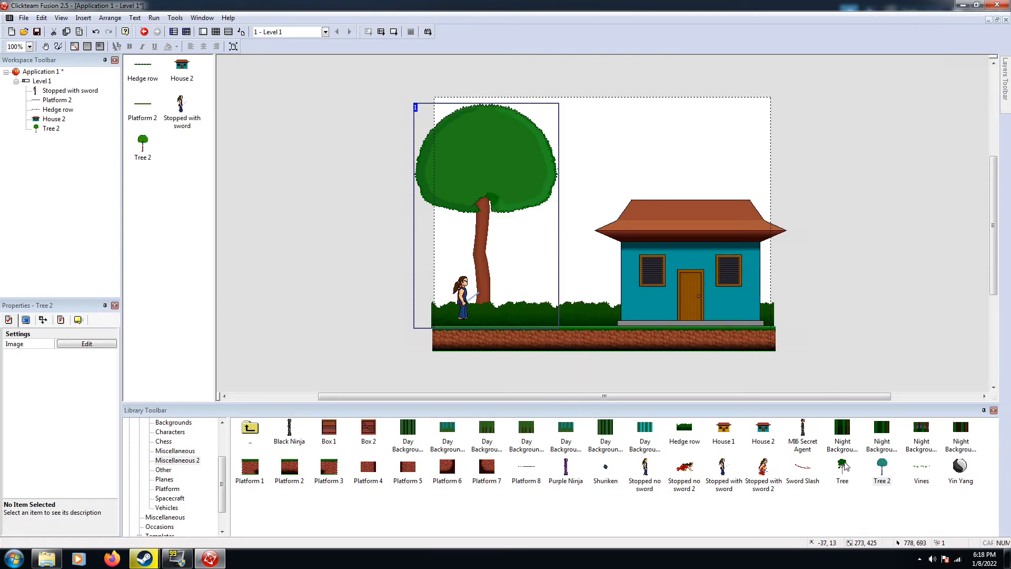
Add Tree from the library, send it to the back and position it behind the left side of the house
left_click_drag(844, 466, 661, 105)
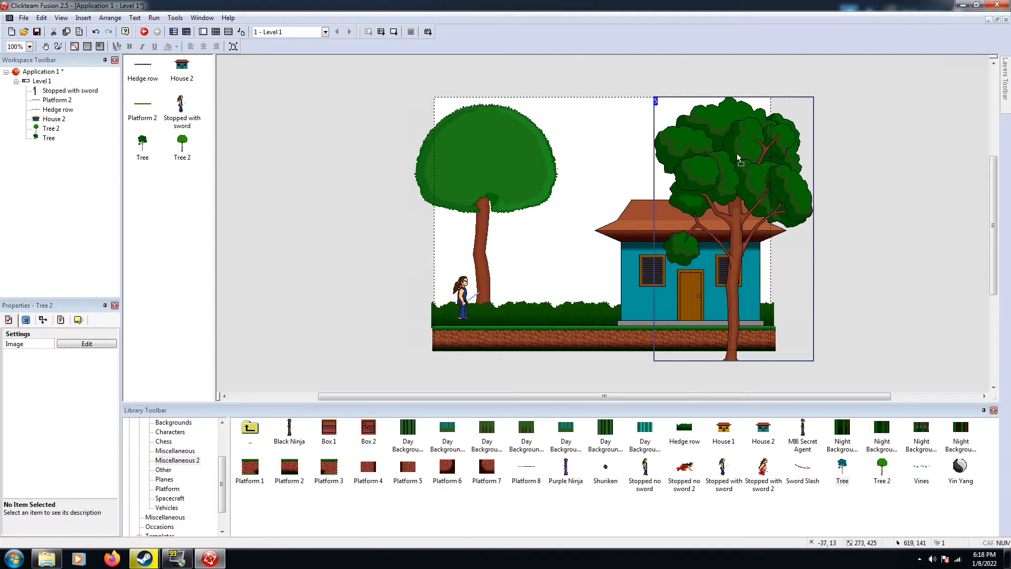
left_click_drag(738, 158, 688, 134)
right_click(689, 171)
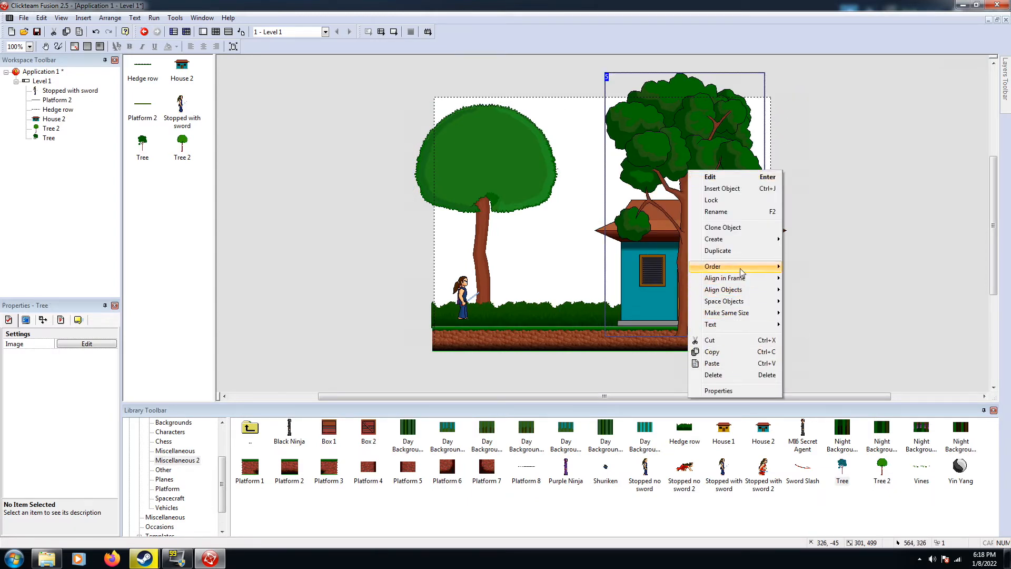
mouse_move(741, 268)
left_click(834, 278)
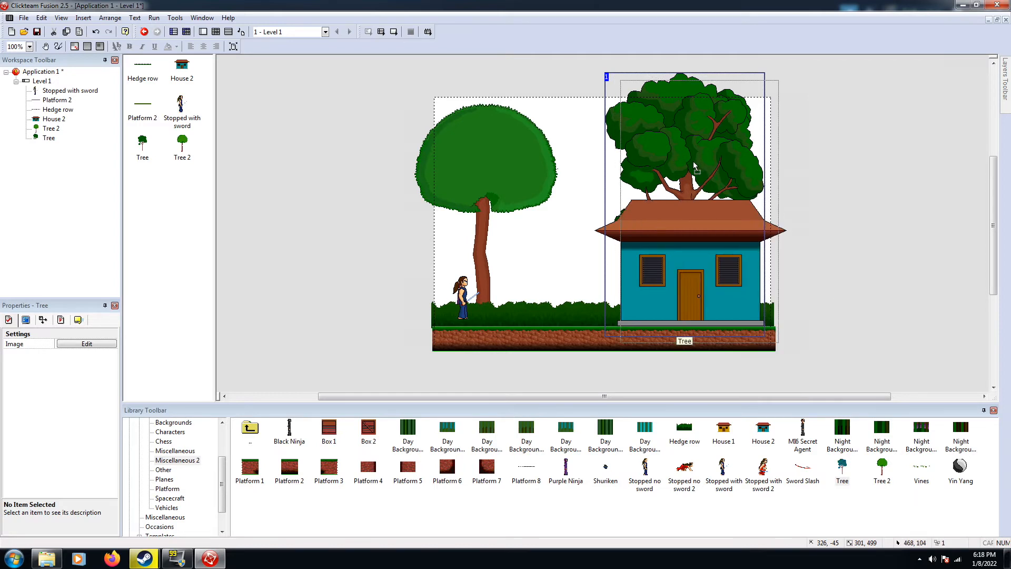
left_click_drag(708, 163, 643, 164)
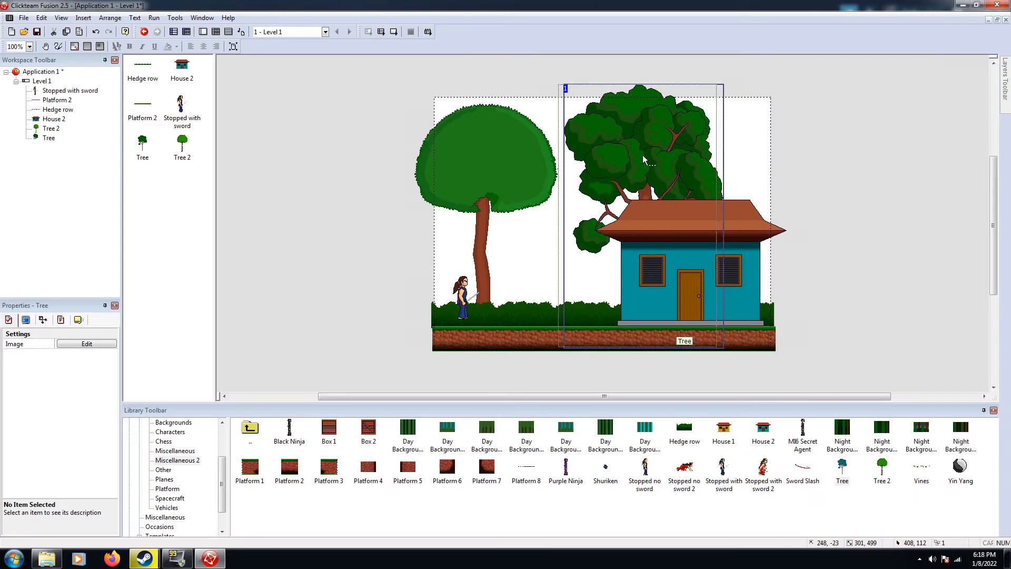
left_click(535, 293)
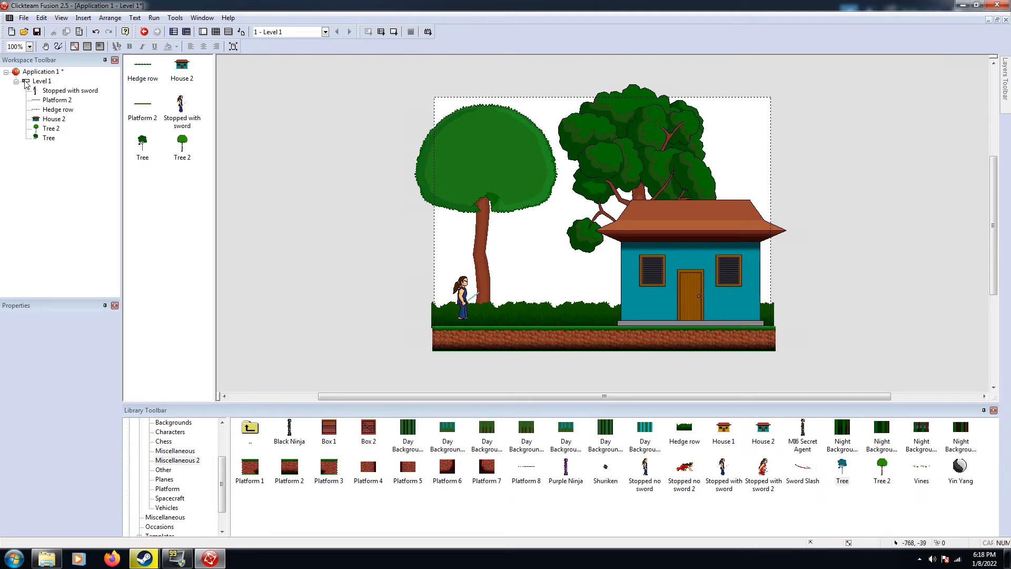
Set the Level 1 frame's background color to dark navy blue and test-run the frame
left_click(37, 82)
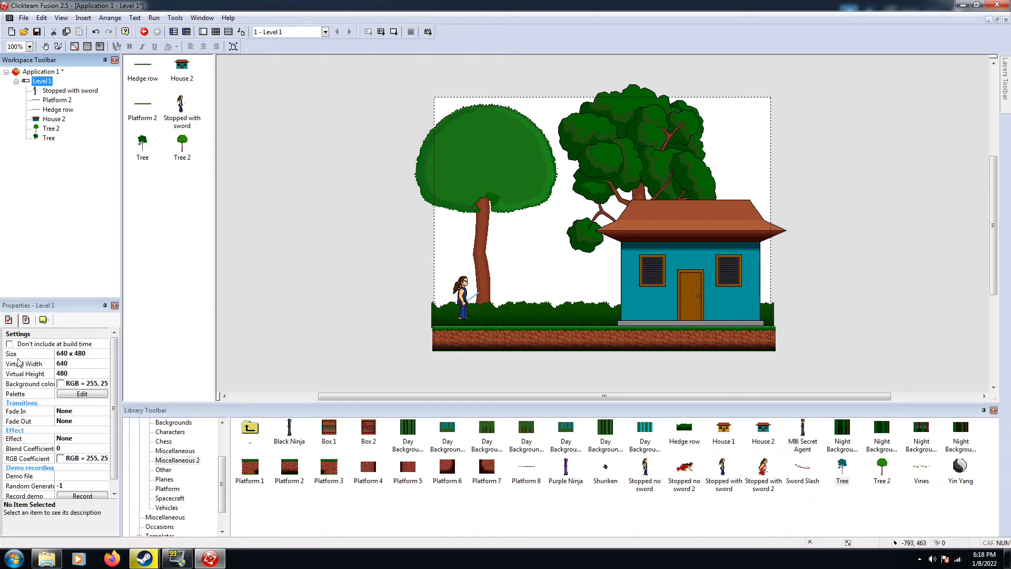
left_click(62, 385)
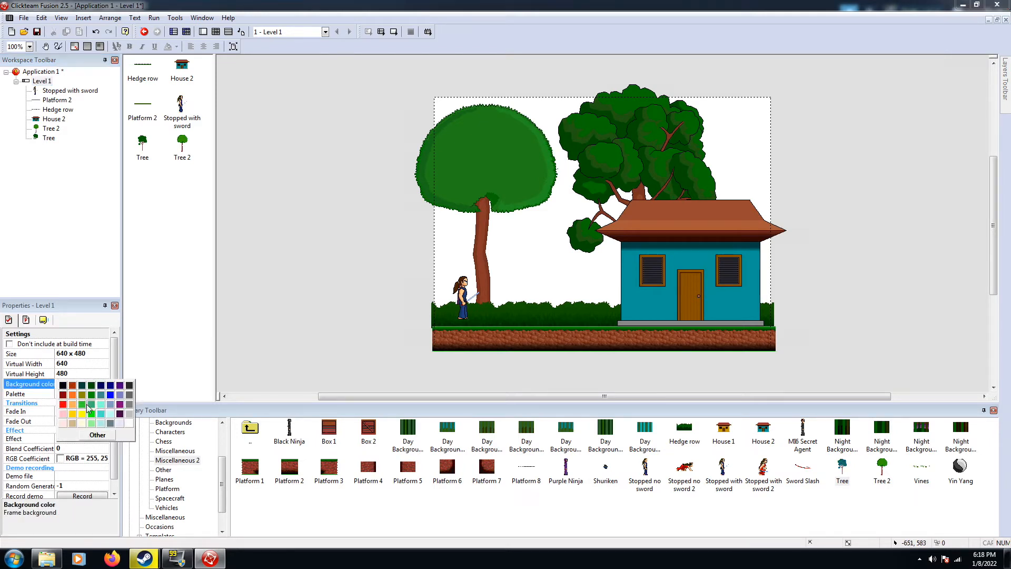
left_click(110, 394)
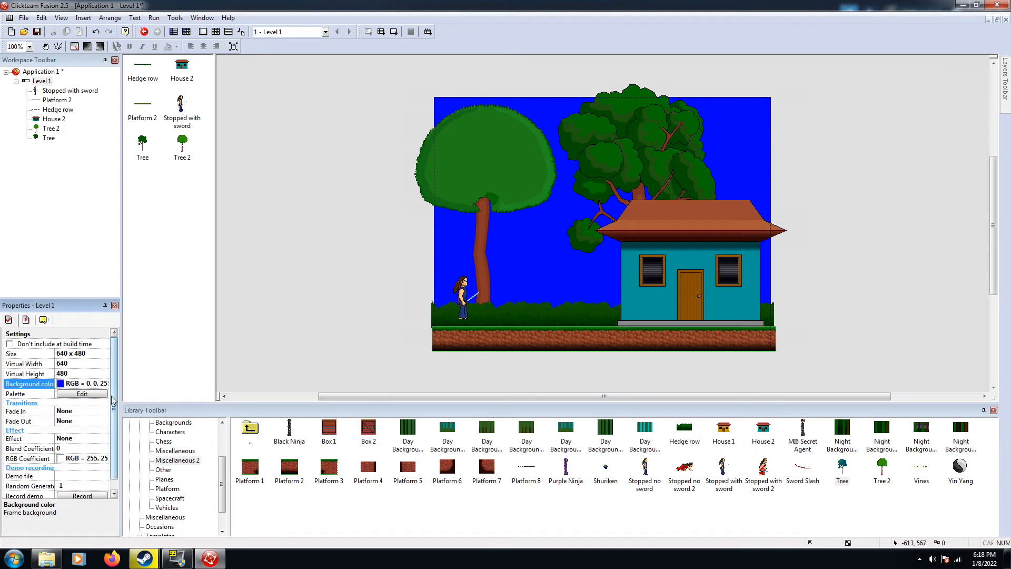
left_click(61, 384)
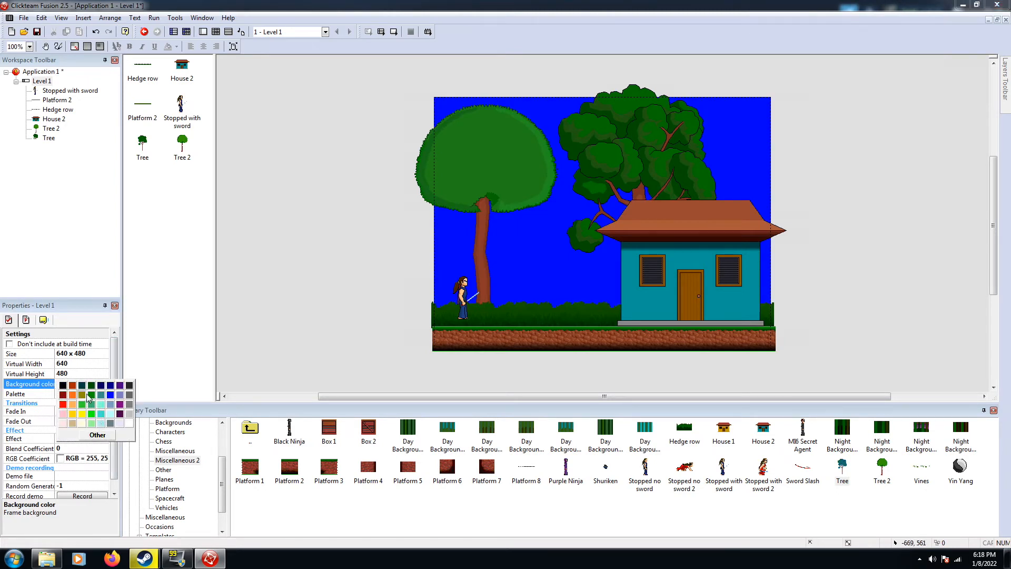
left_click(100, 385)
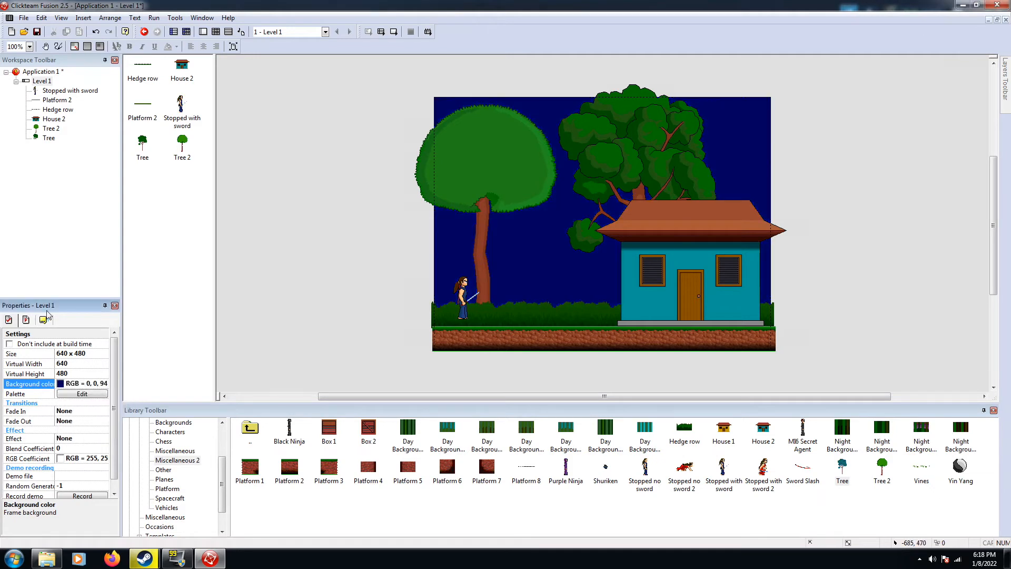
left_click(343, 279)
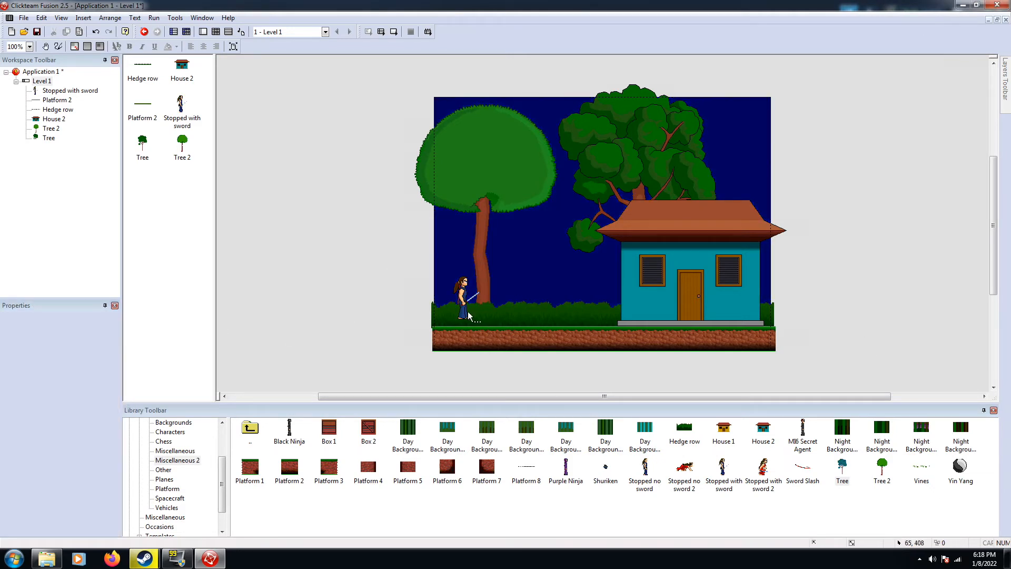
left_click(394, 32)
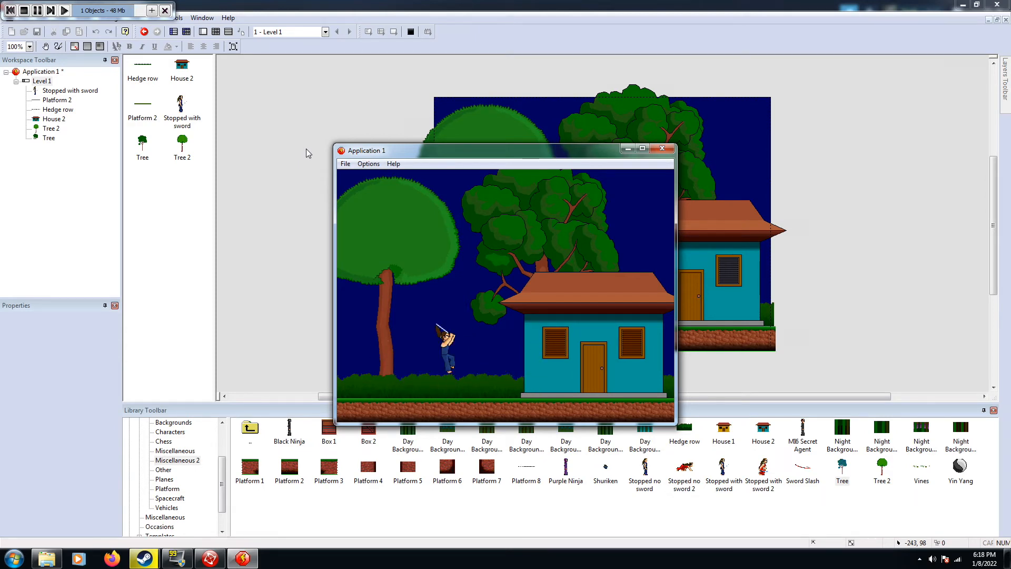
left_click(662, 147)
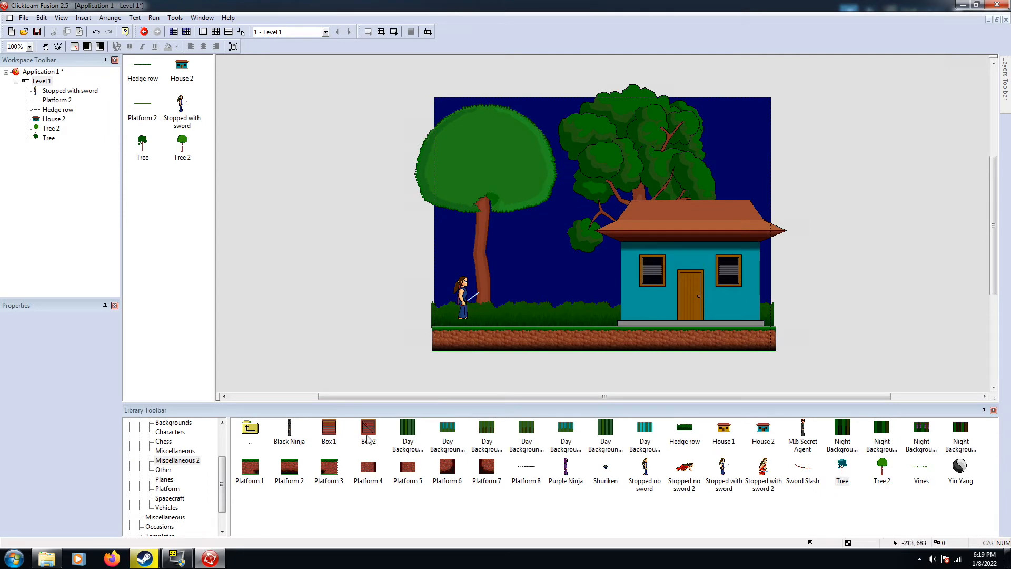
Add a Yin Yang in the sky above the house at about 553, 132 and a Box 2 on the ground just right of the character
left_click_drag(960, 467, 834, 226)
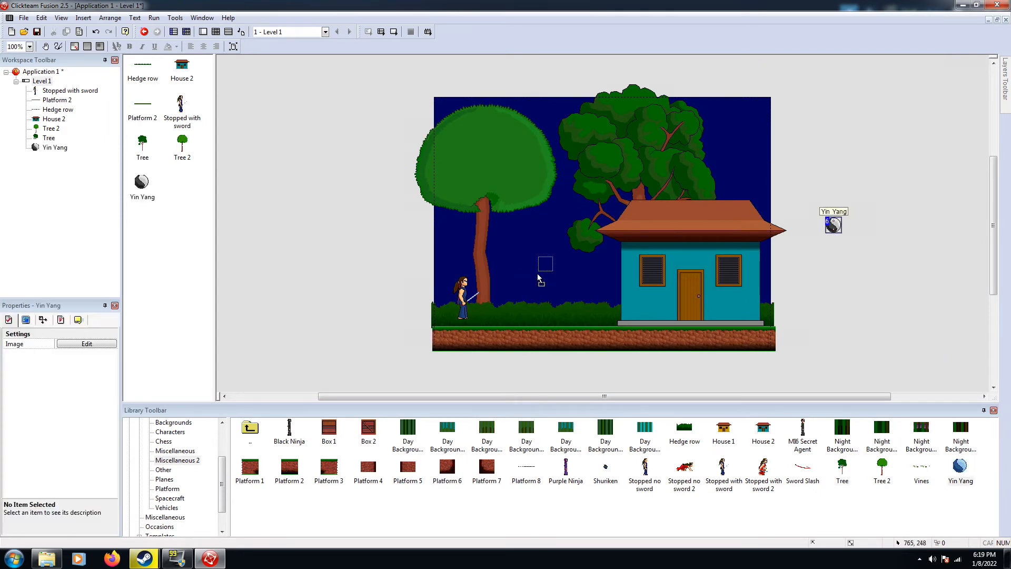
left_click_drag(553, 262, 731, 167)
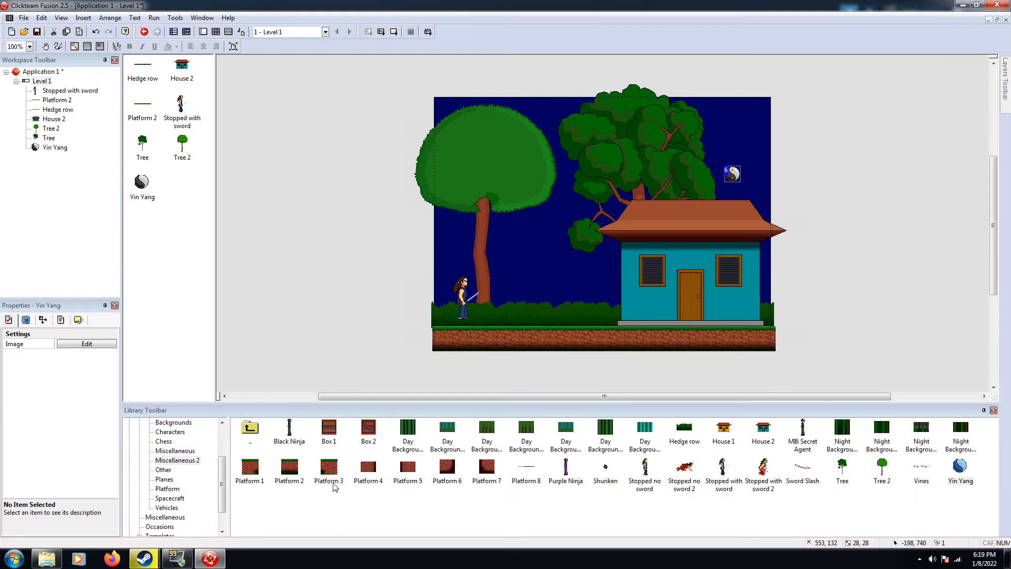
left_click_drag(369, 428, 501, 314)
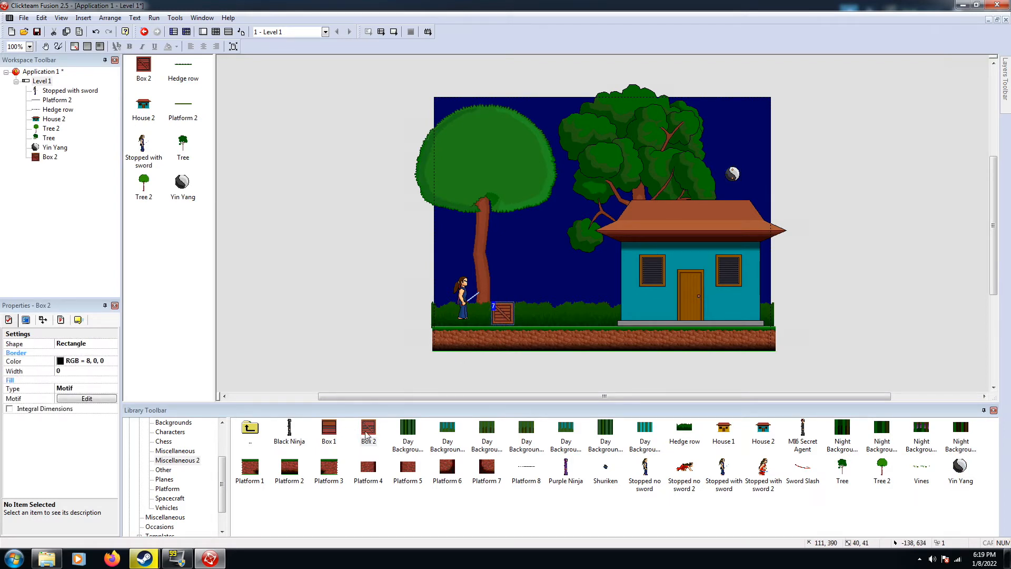
Add two more Box 2 objects rising toward the house roof, the middle one at about 187, 333
left_click_drag(367, 433, 544, 287)
left_click_drag(143, 64, 573, 252)
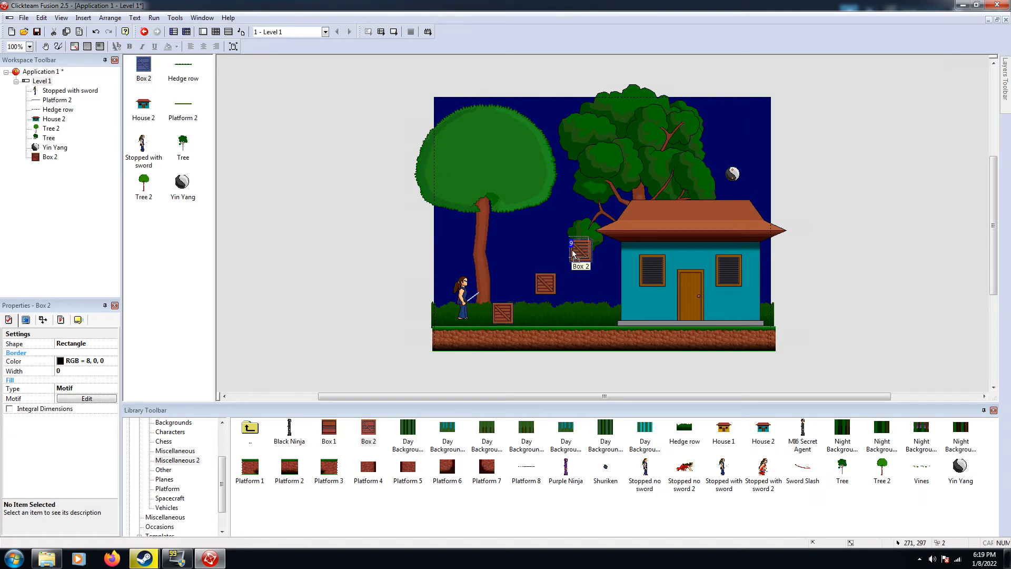
left_click(539, 289)
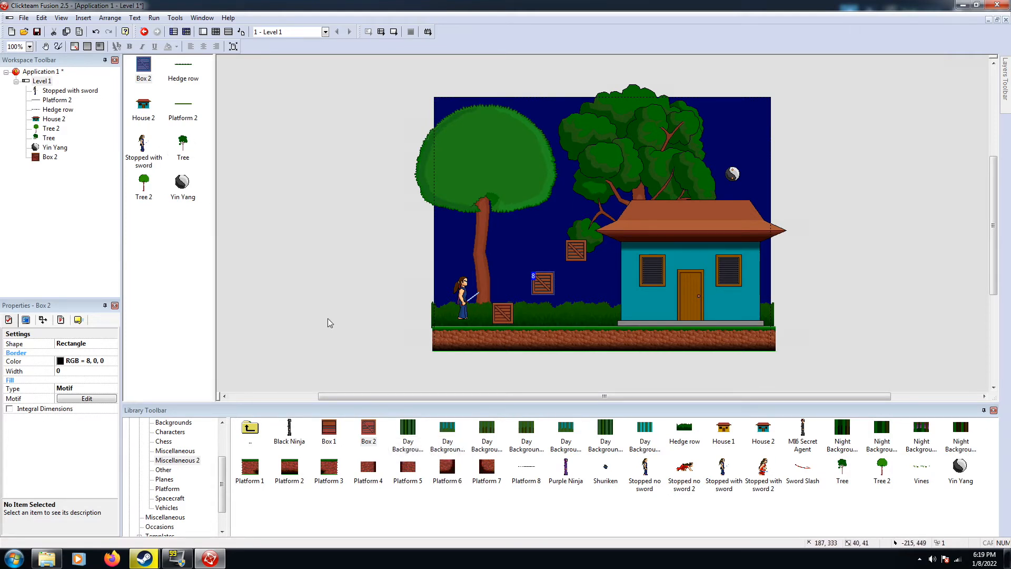
Test-run the frame, moving the character back and forth past the boxes, and close the run
left_click(393, 267)
left_click(393, 31)
key("Right")
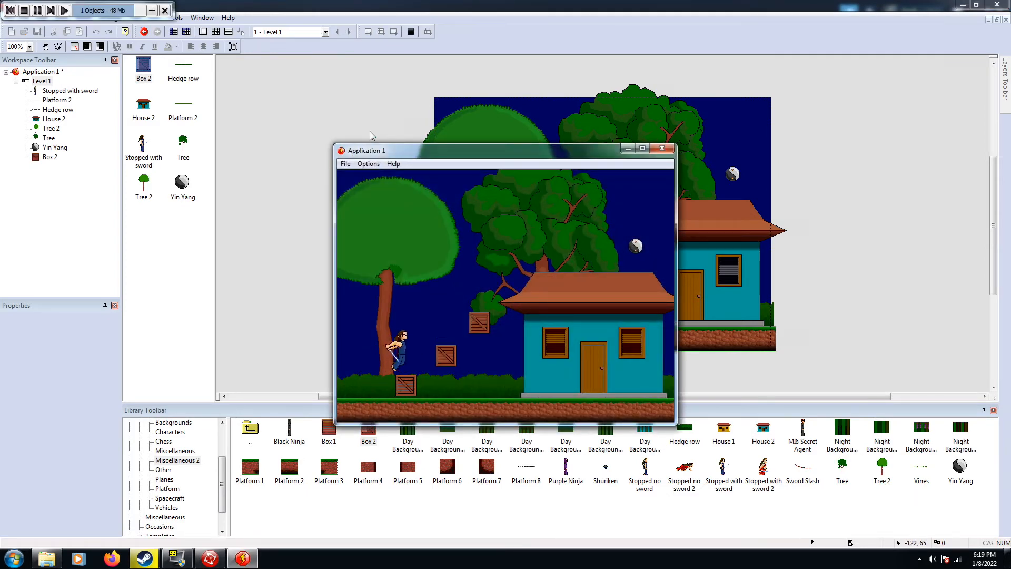
key("Right")
key("Left")
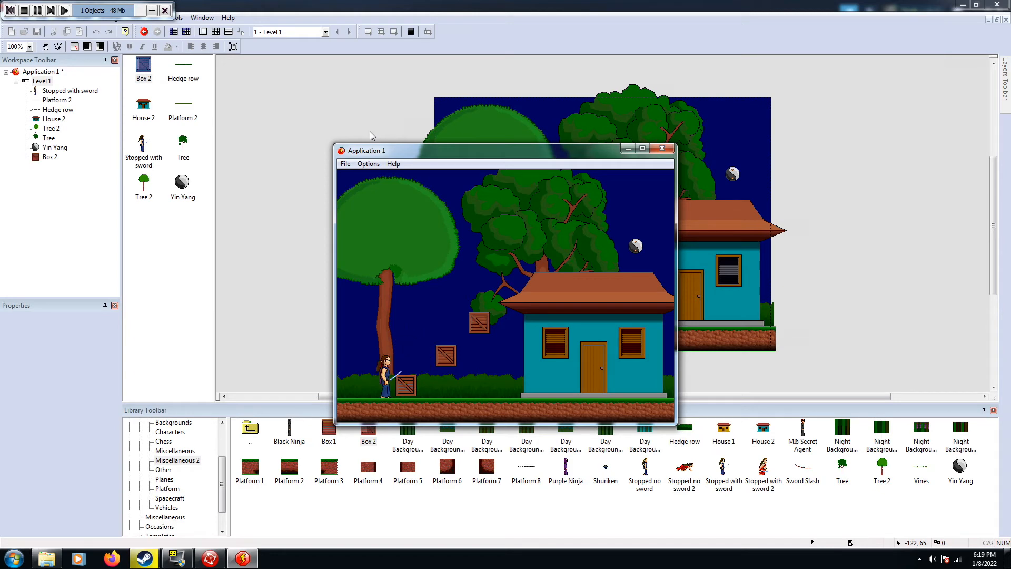
key("Right")
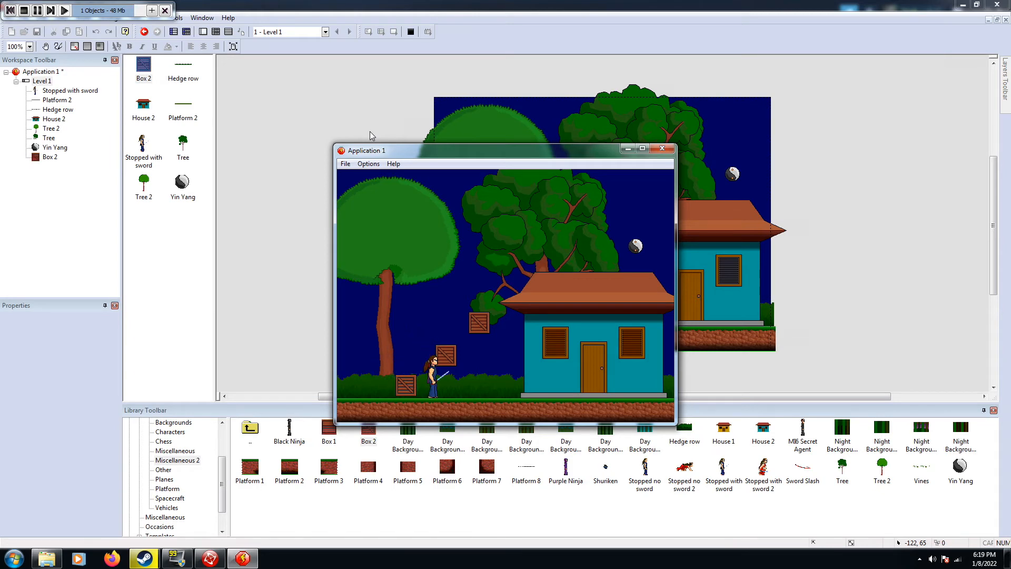
left_click(662, 148)
Select all three Box 2 objects and set their obstacle type to Platform
left_click(501, 318)
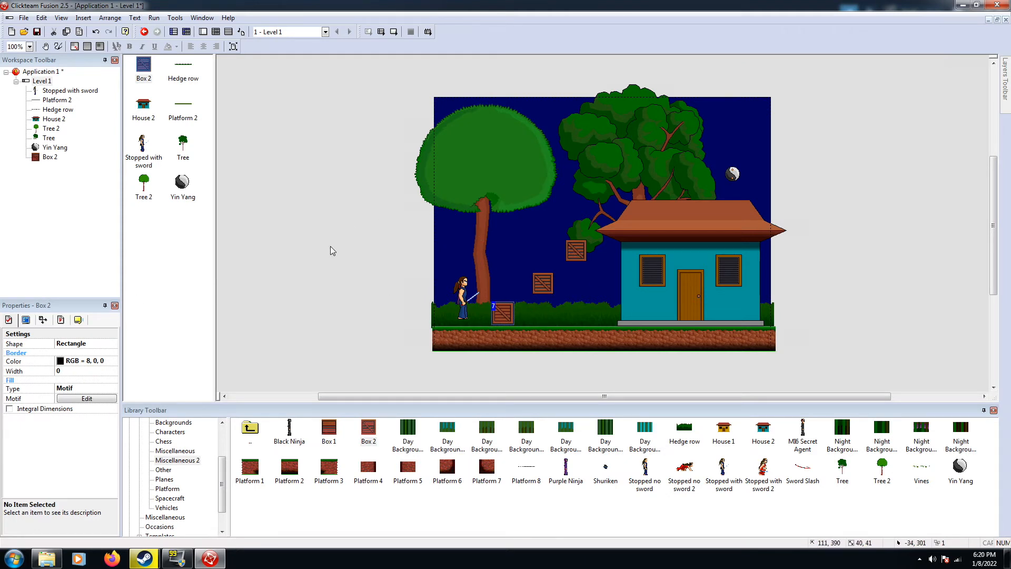
left_click(328, 223)
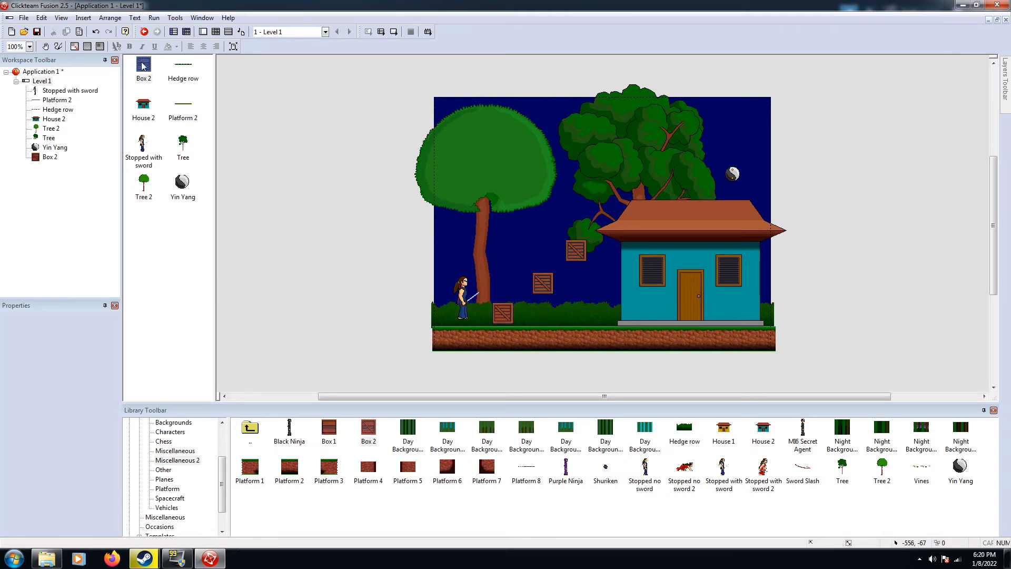
left_click(143, 64)
left_click(506, 310)
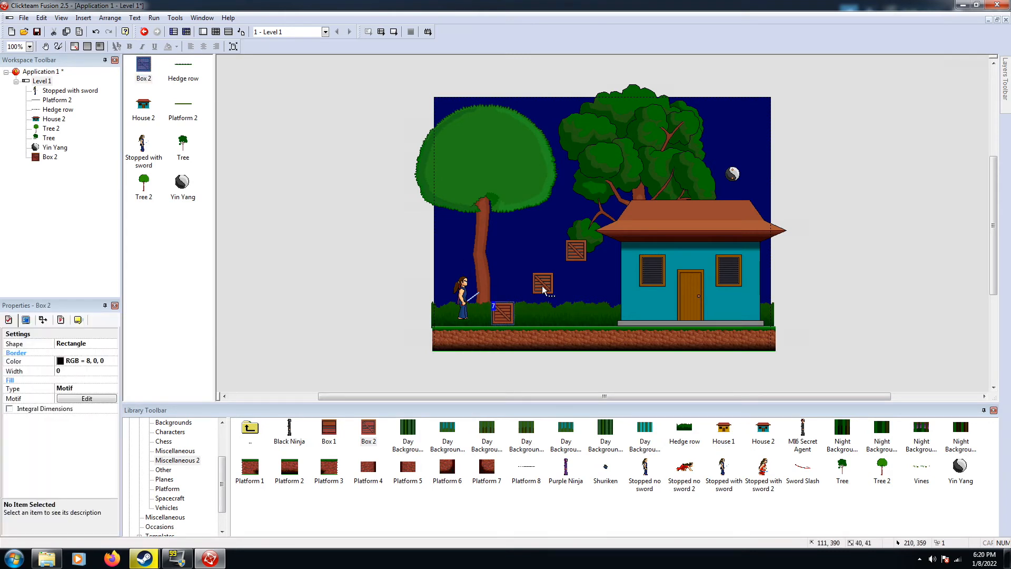
left_click(542, 285, "shift")
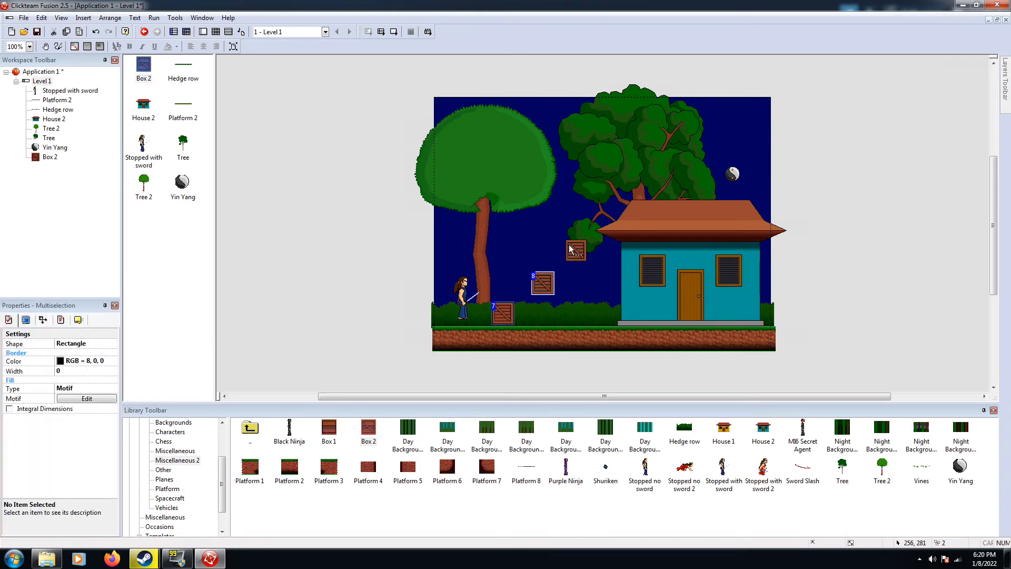
left_click(61, 320)
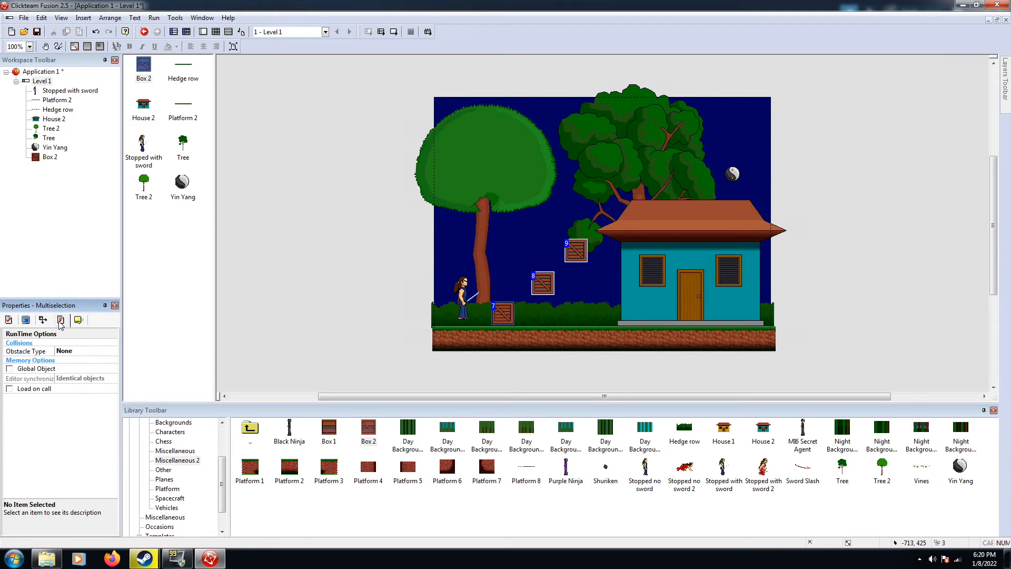
left_click(71, 352)
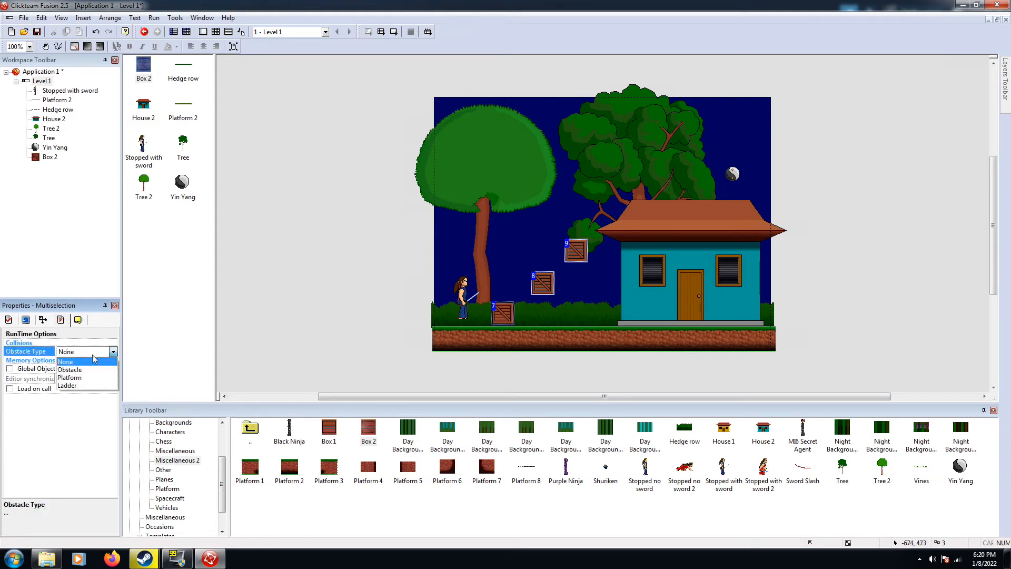
left_click(94, 381)
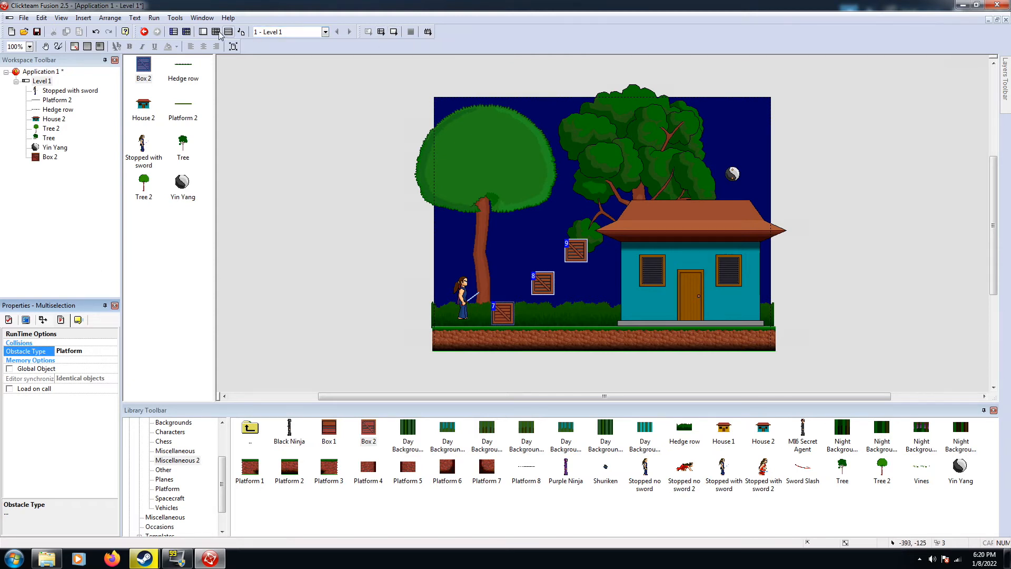
Check the frame's event list, then test-run the frame by jumping the character across the three boxes and close the run
key("ctrl+e")
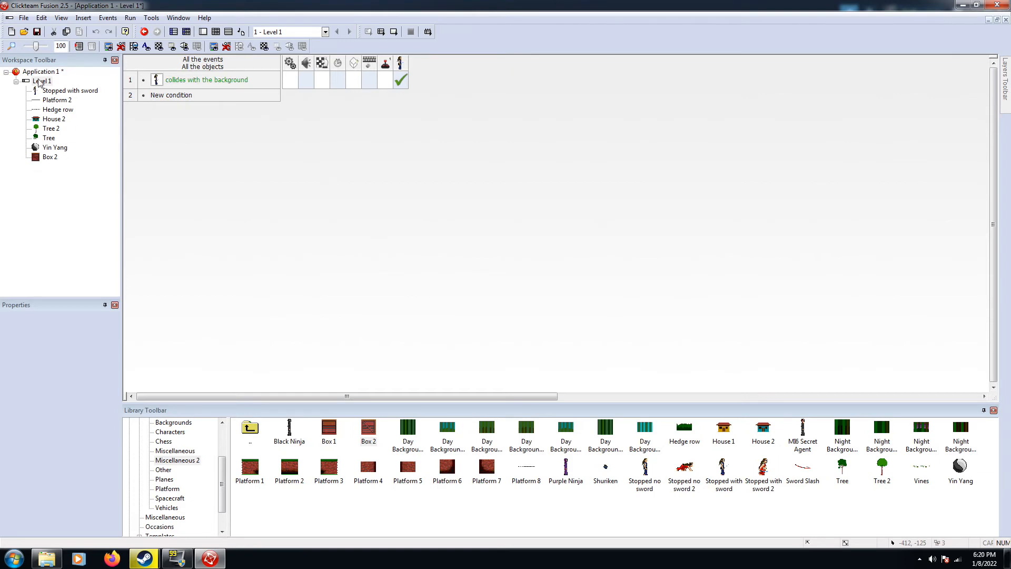
left_click(216, 32)
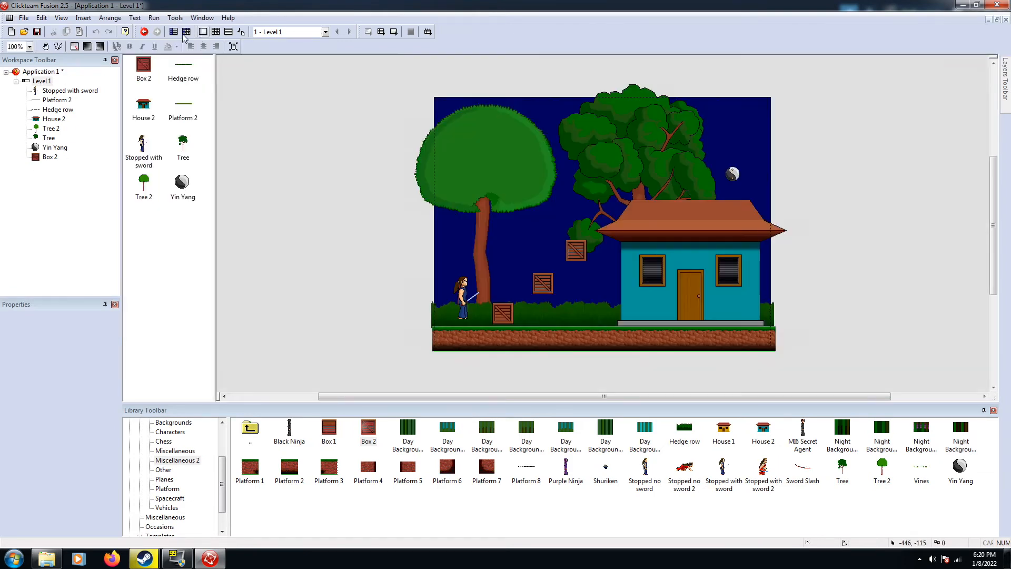
left_click(398, 34)
key("Right")
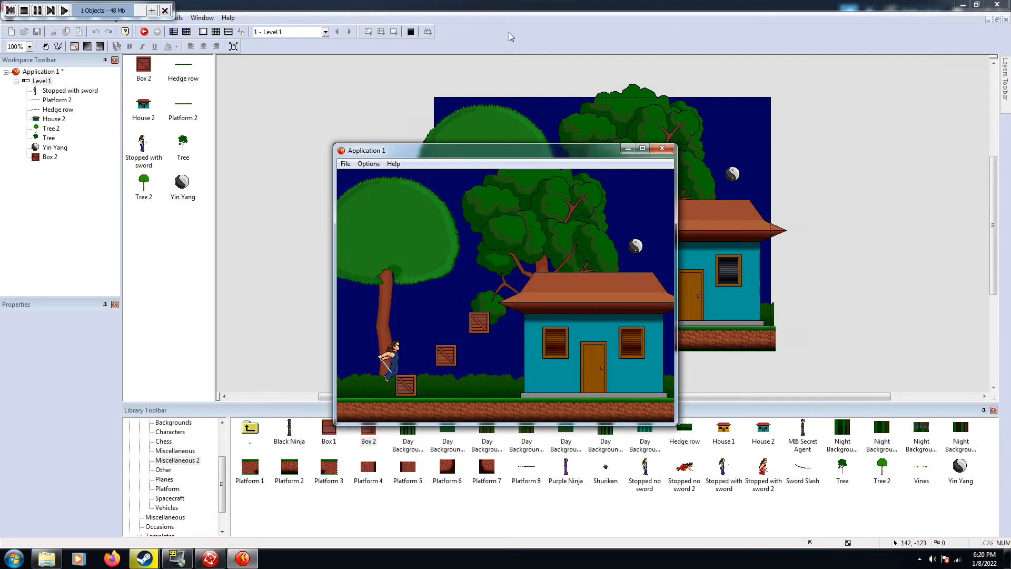
key("Up")
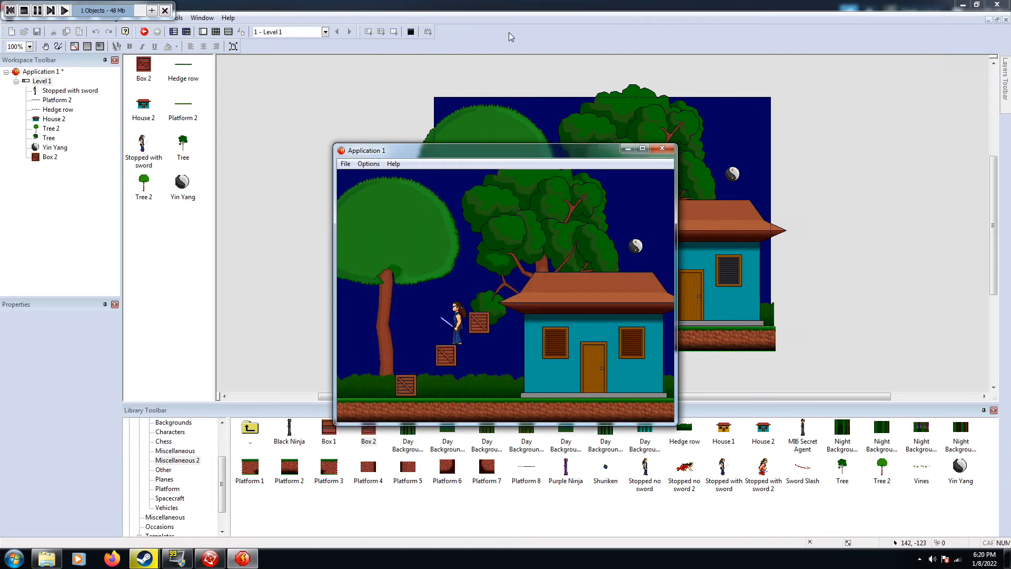
key("Up")
key("Right")
key("Up")
key("Right")
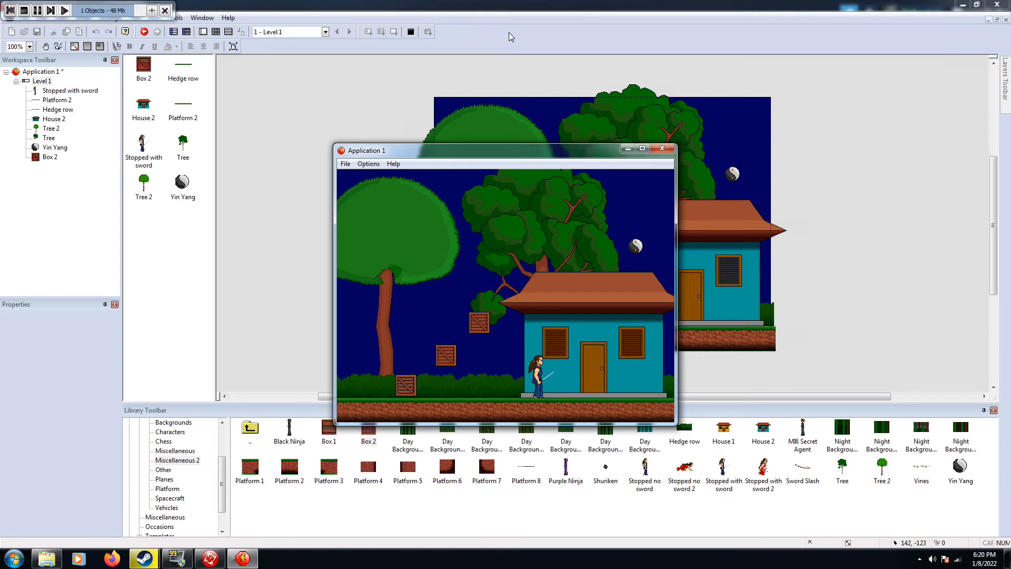
key("Left")
key("Left")
key("Up")
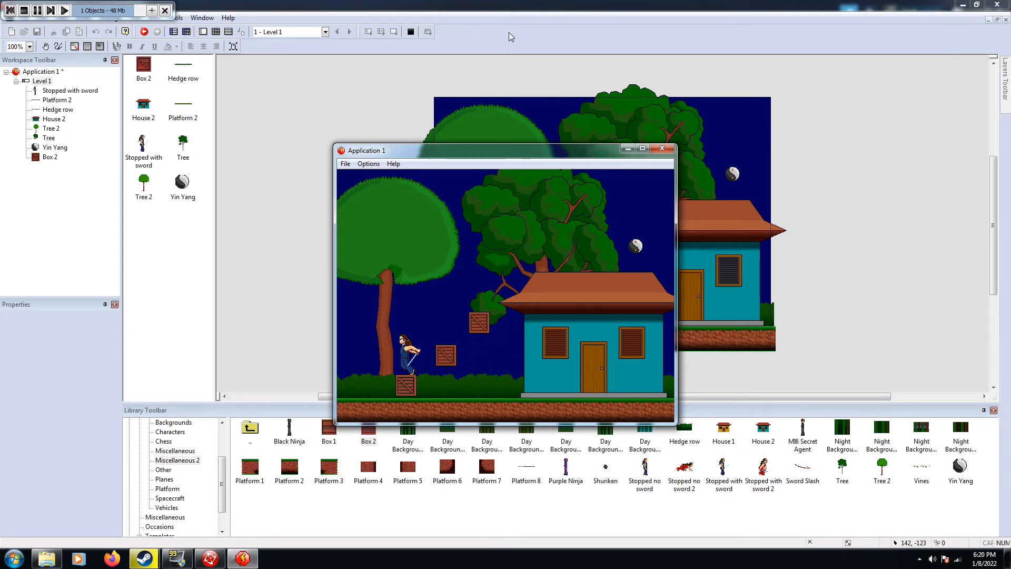
key("Up")
key("Right")
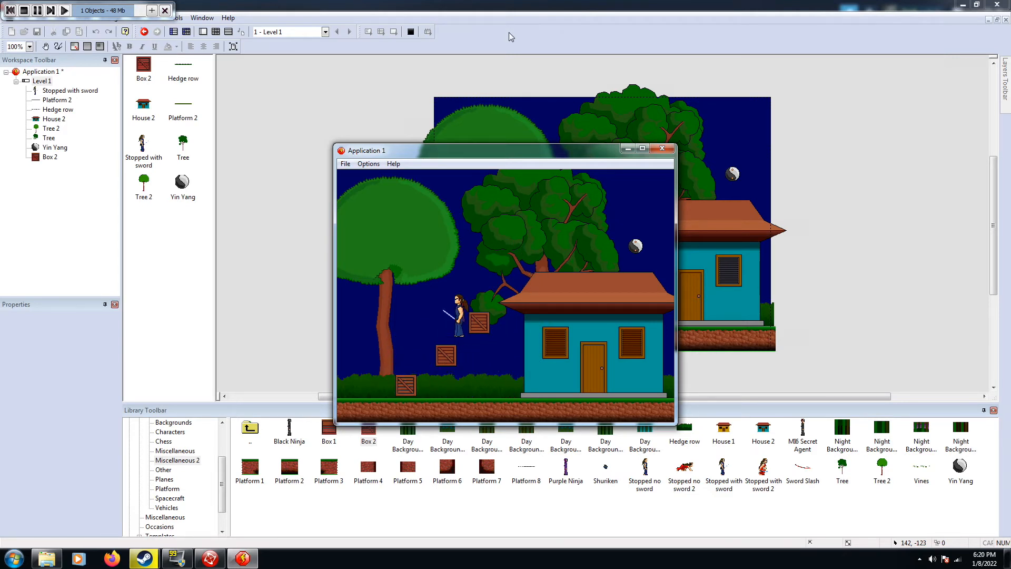
key("Left")
key("Right")
key("Up")
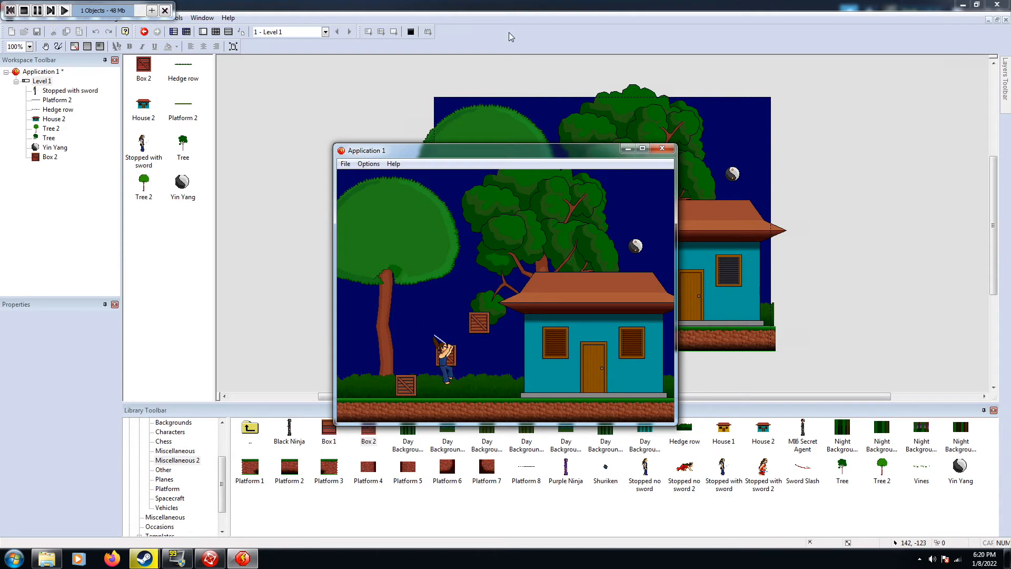
key("Left")
key("Right")
key("Up")
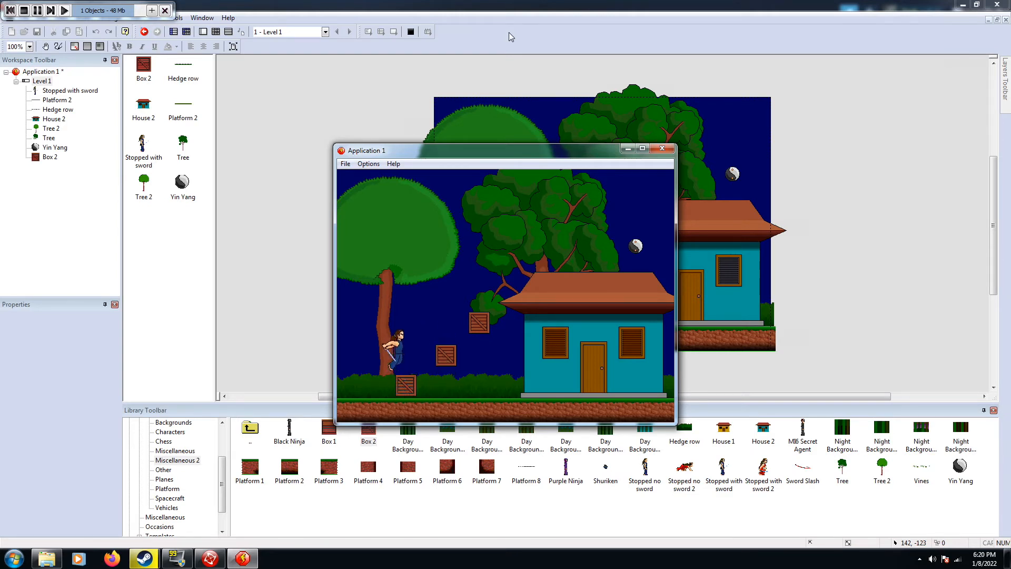
key("Right")
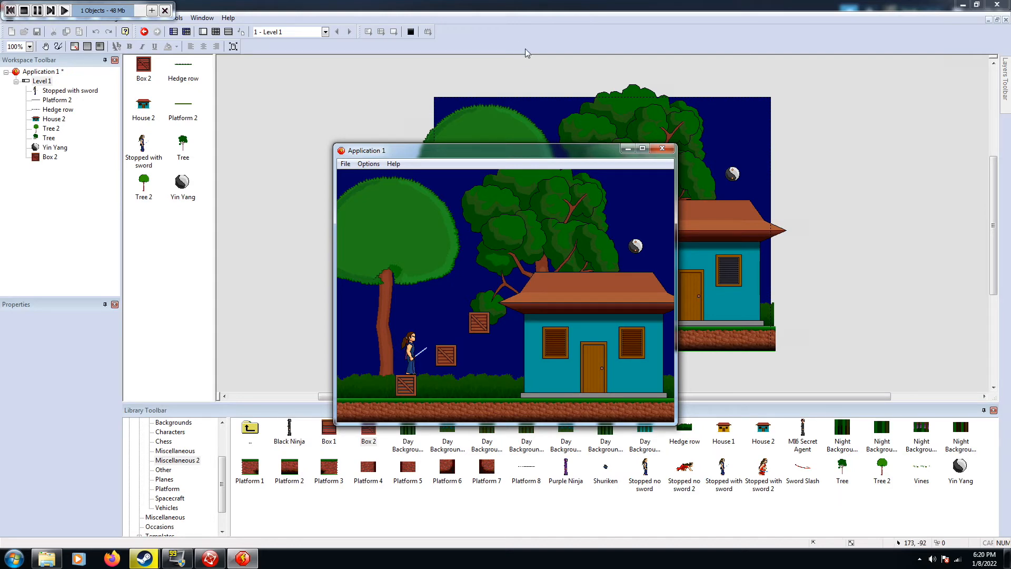
left_click(664, 148)
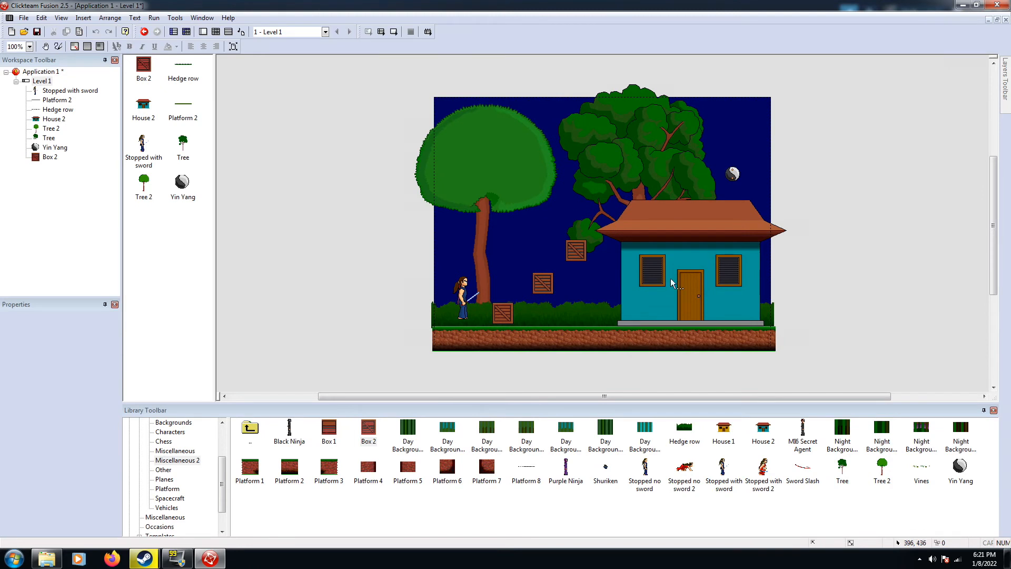
Set the obstacle type of House 2 to Platform
left_click(688, 218)
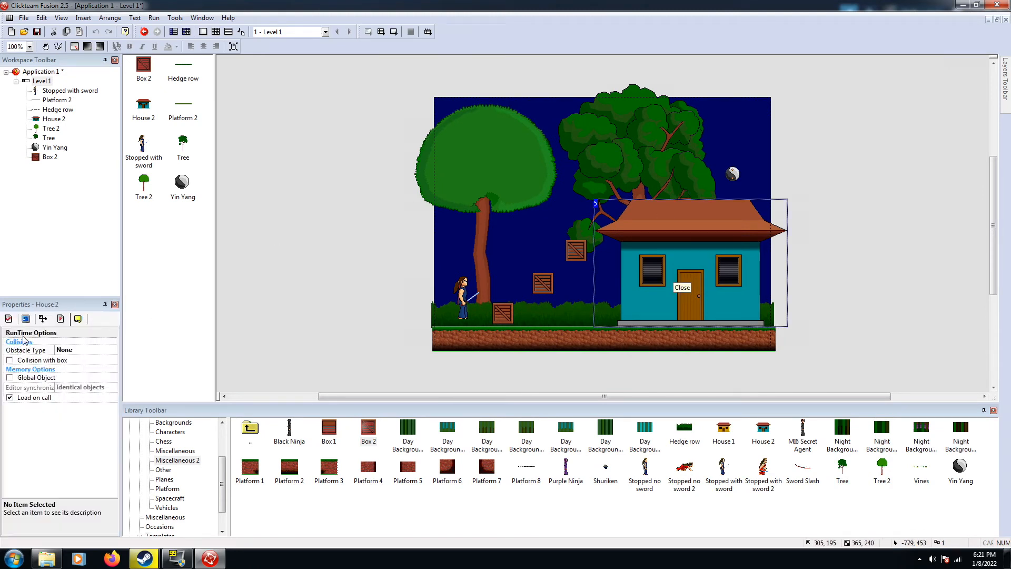
left_click(73, 351)
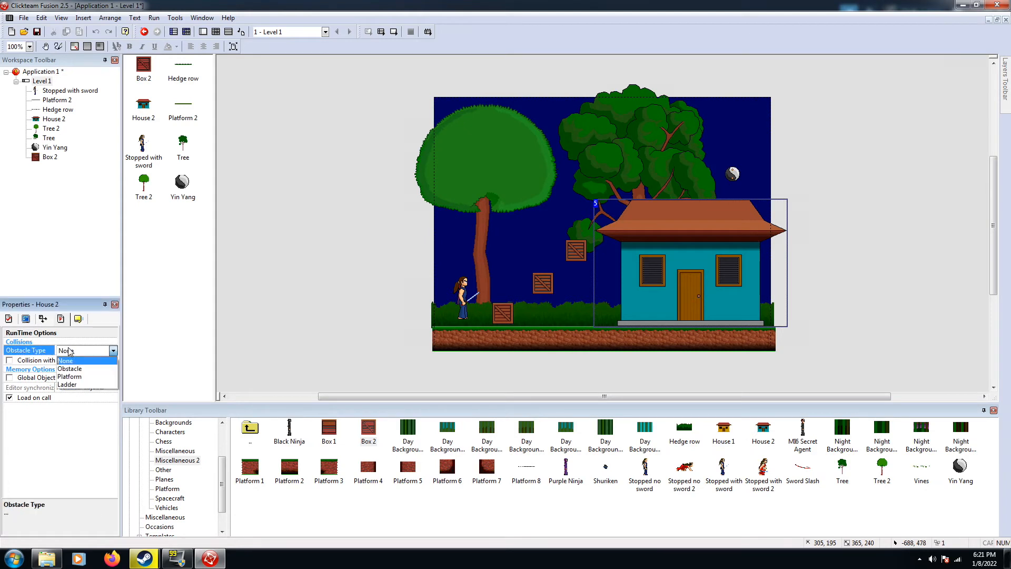
left_click(74, 376)
left_click(295, 255)
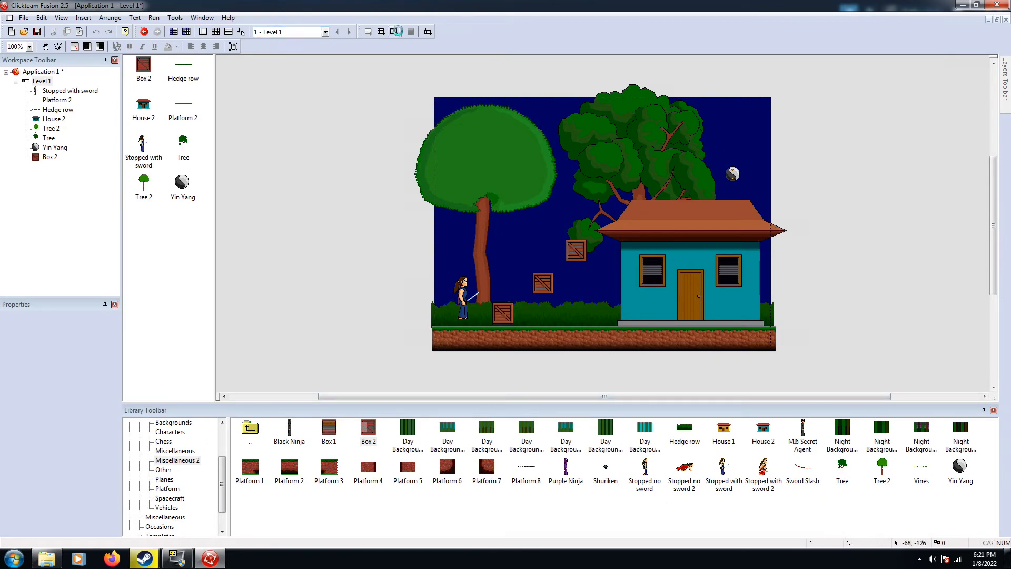
Test-run the frame, jumping over the boxes onto the house roof and walking into the Yin Yang, and close the run
left_click(393, 31)
key("Right")
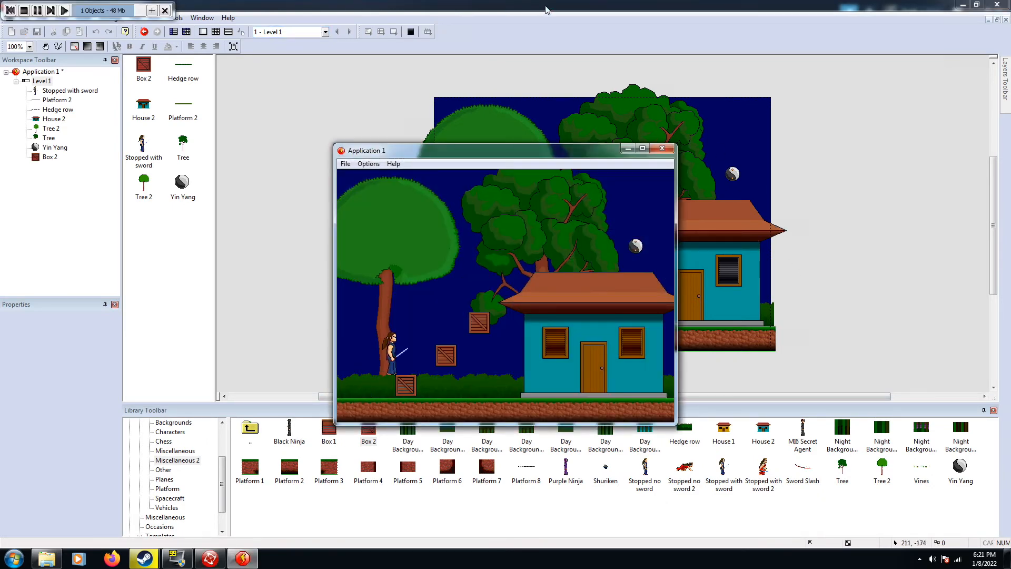
key("Up")
key("Up")
key("Right")
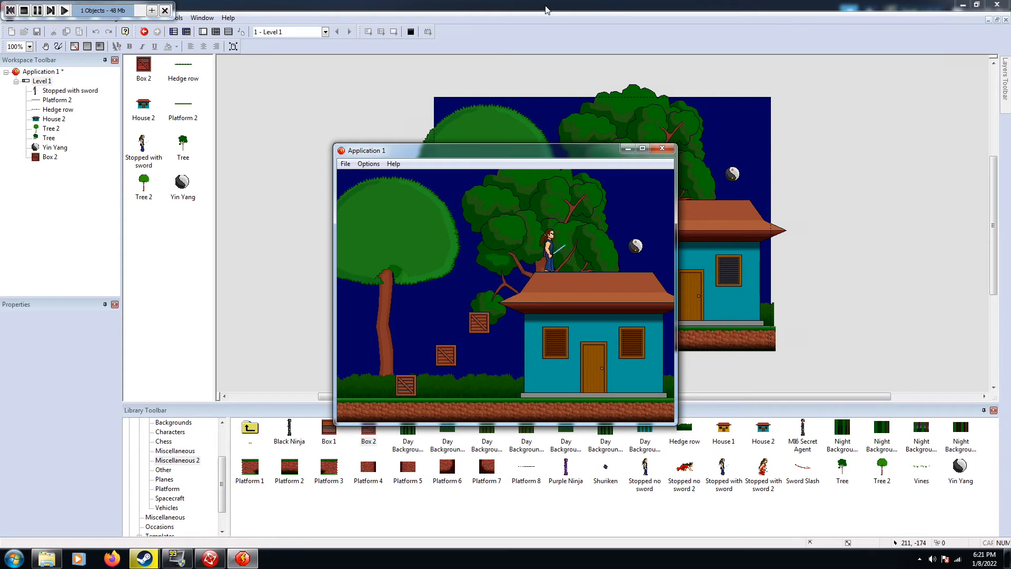
key("Right")
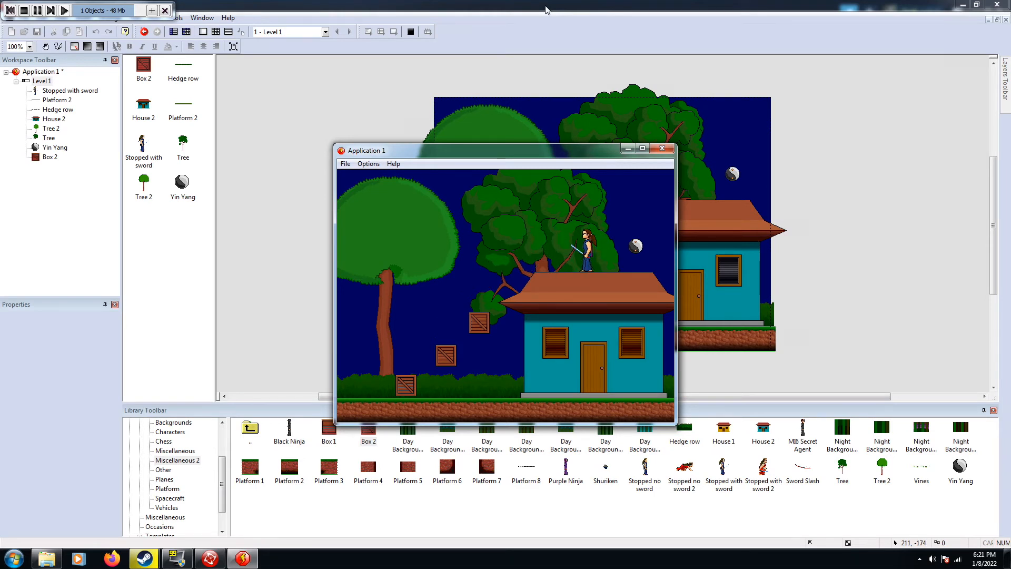
key("Left")
key("Right")
key("Right")
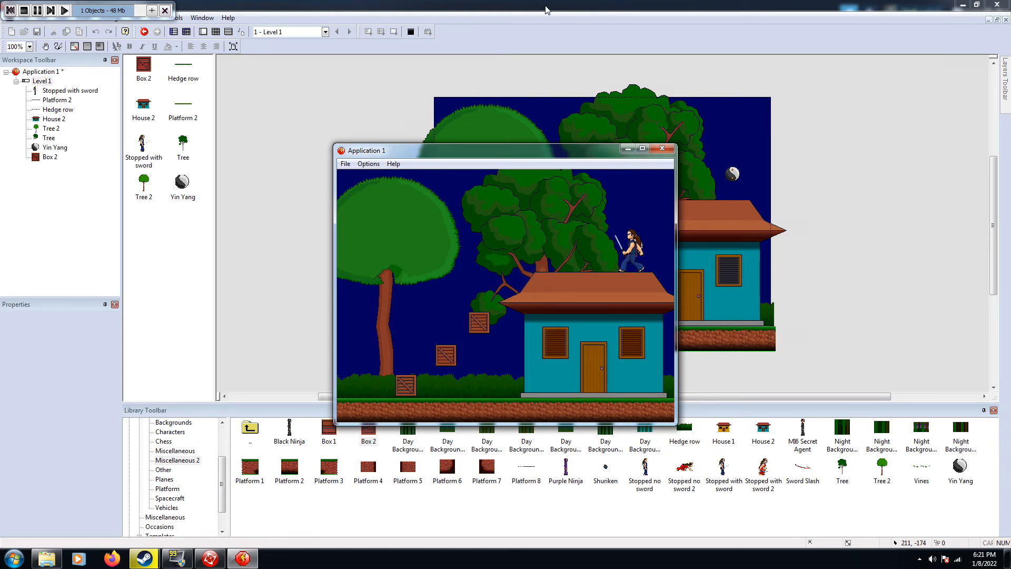
key("Right")
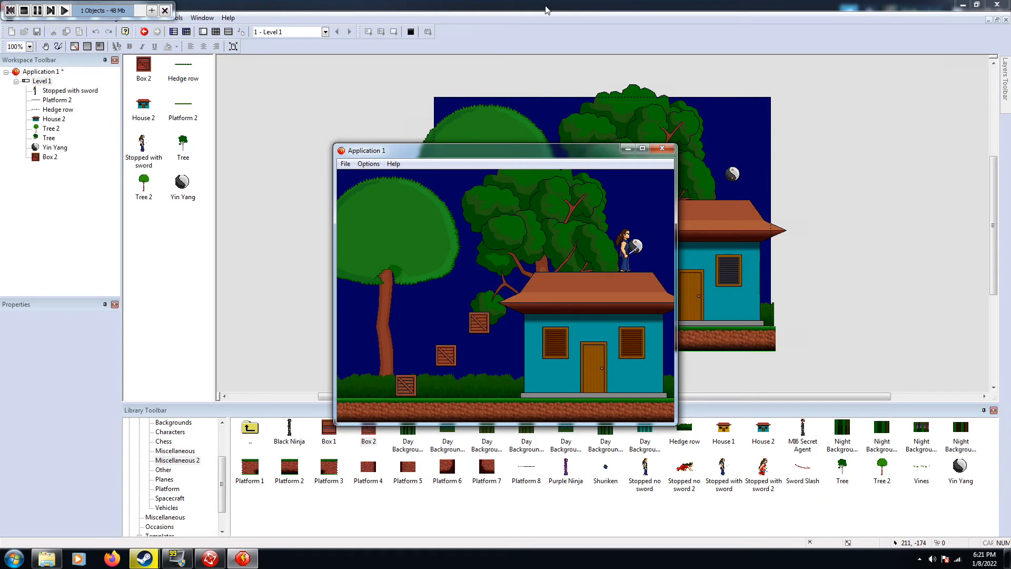
key("Left")
key("Right")
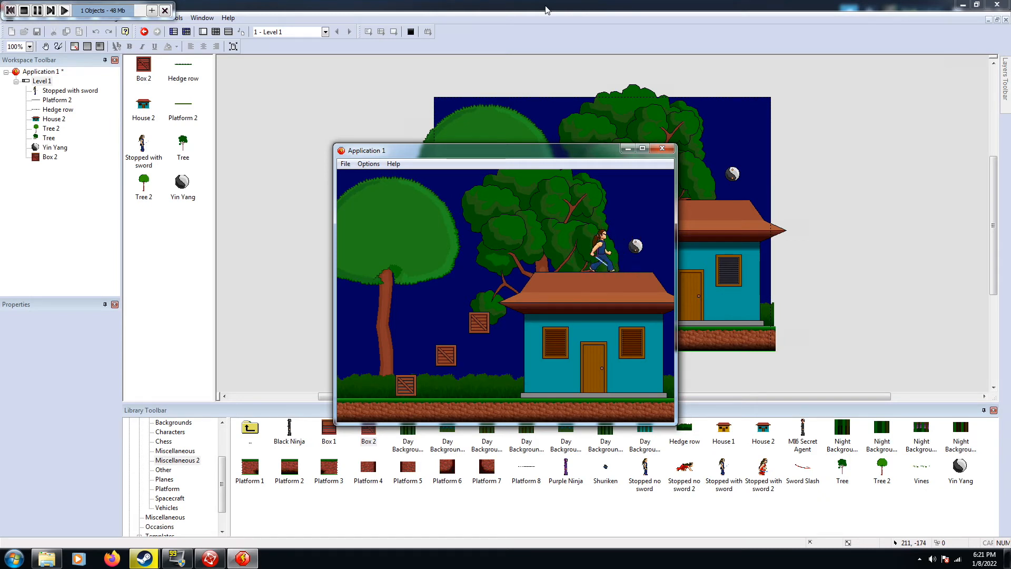
key("Right")
key("Left")
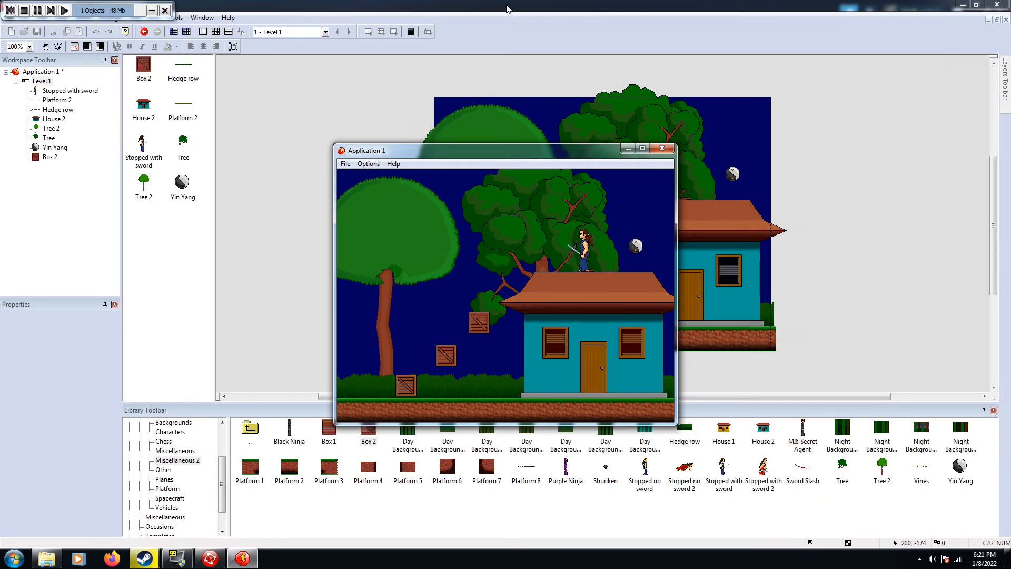
left_click(666, 151)
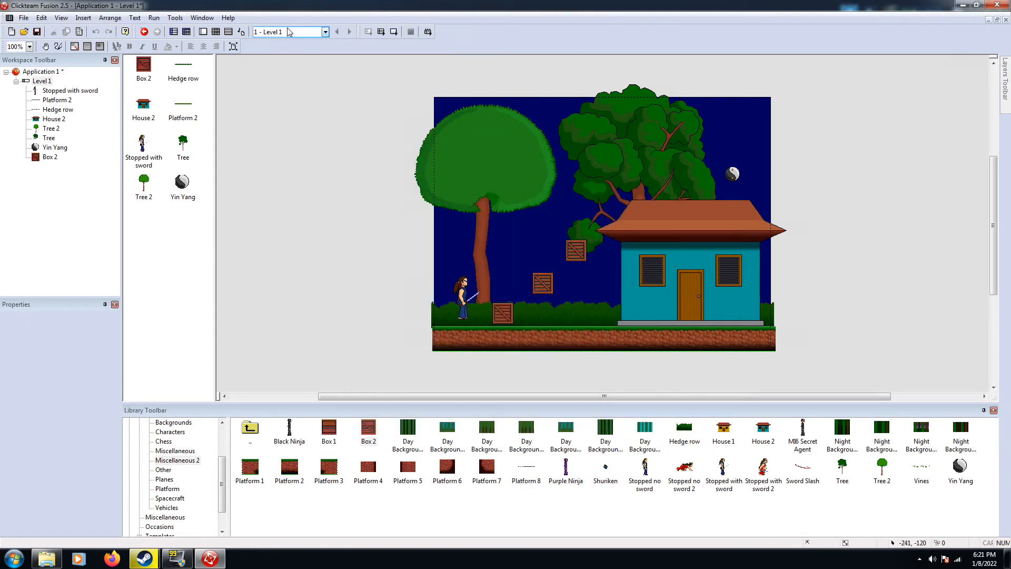
Add a second frame to the storyboard, title it Win, and open it for editing
left_click(174, 32)
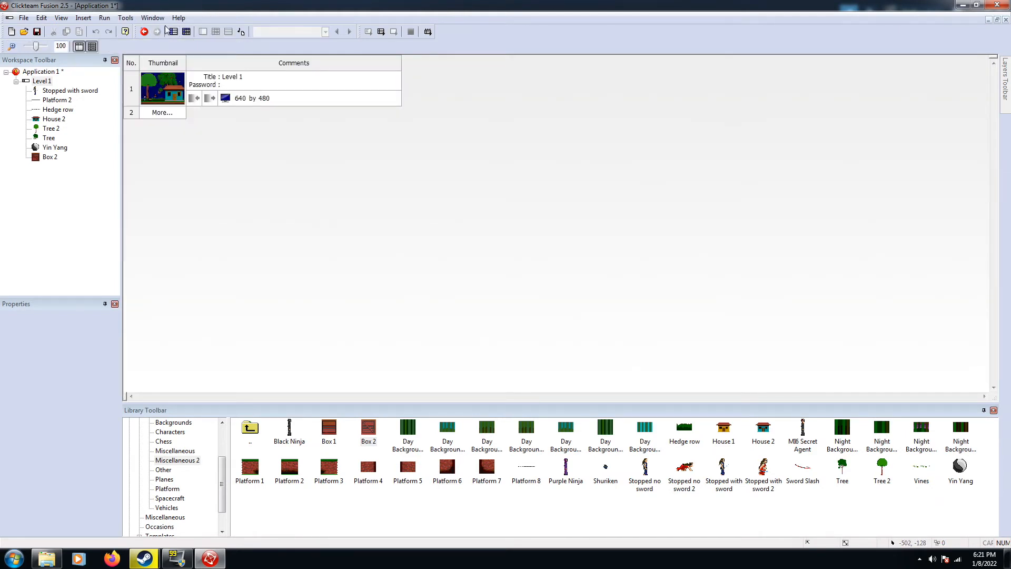
left_click(132, 115)
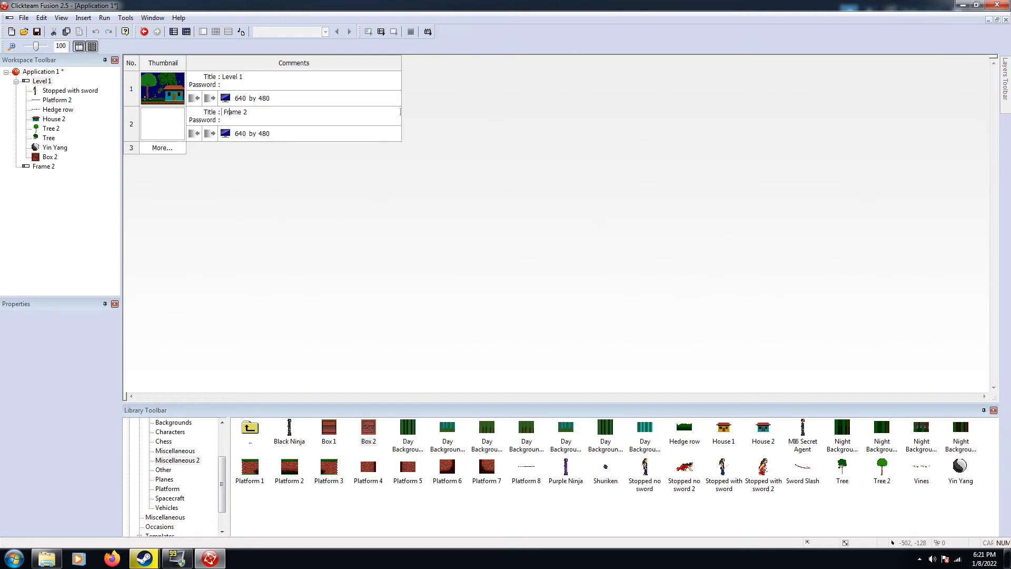
left_click(225, 112)
type("Win")
key("Return")
double_click(134, 125)
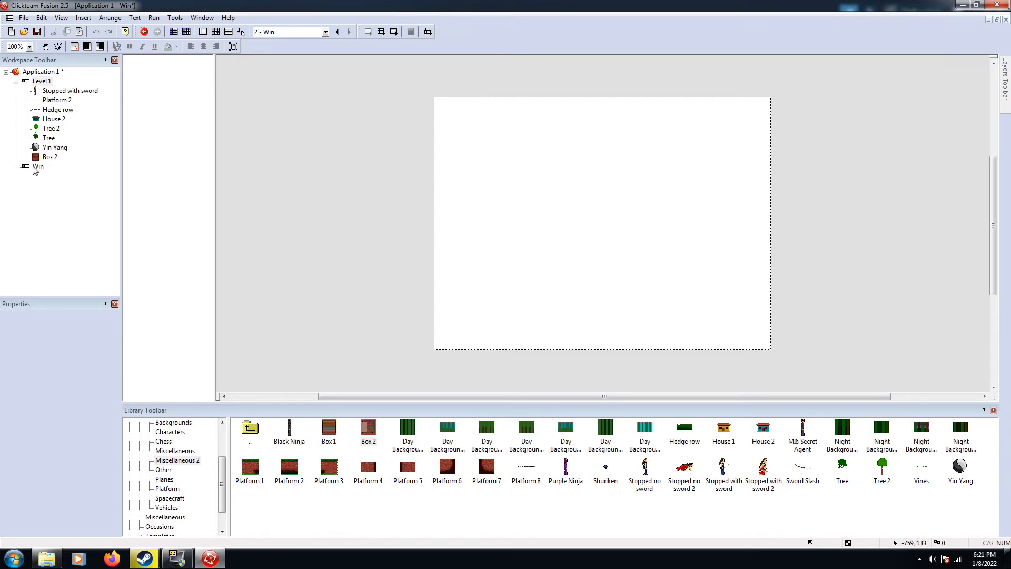
Set the Win frame's background color to black (RGB 0, 0, 0)
left_click(33, 167)
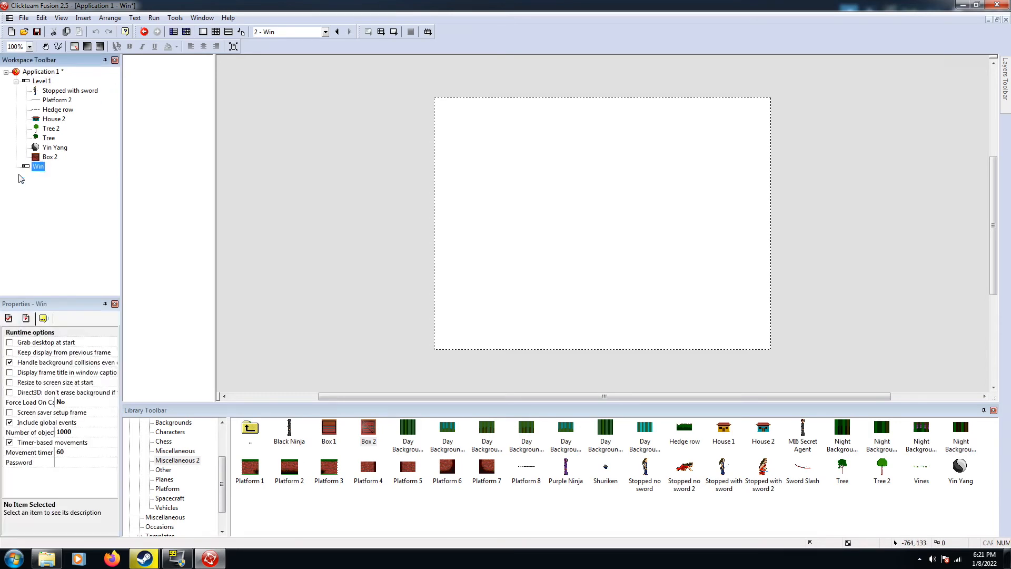
left_click(26, 319)
left_click(11, 319)
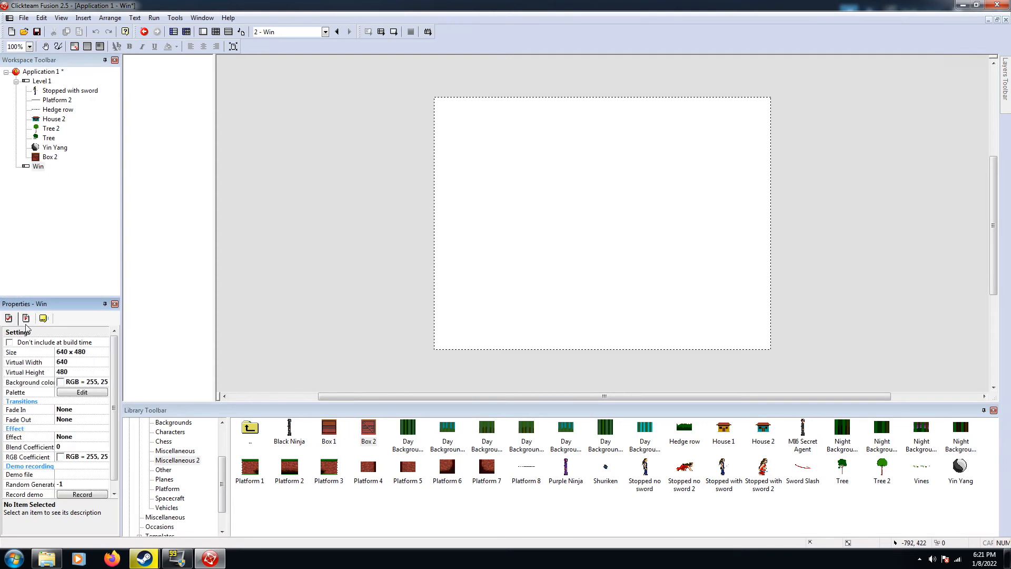
left_click(64, 383)
left_click(63, 384)
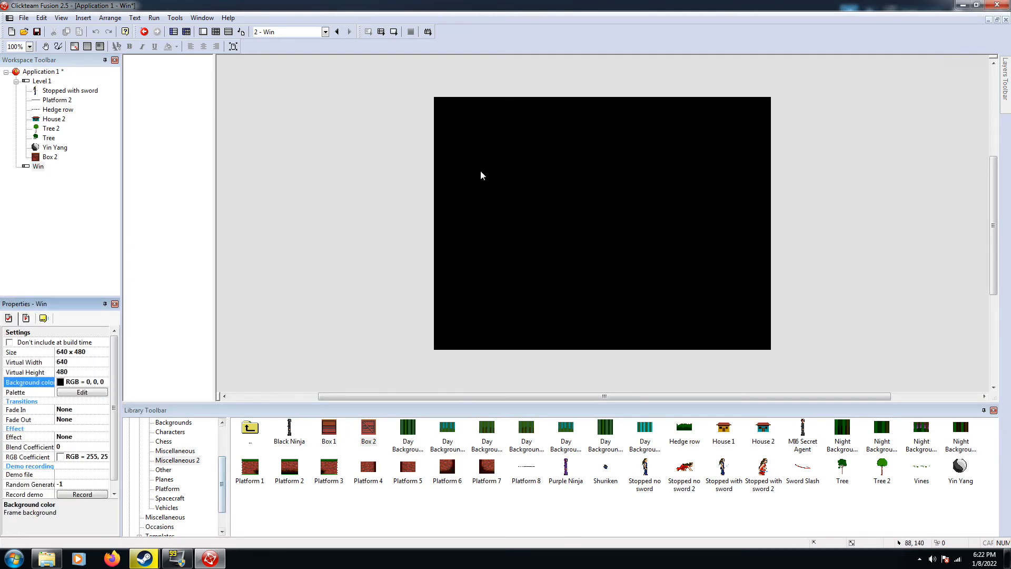
left_click(603, 215)
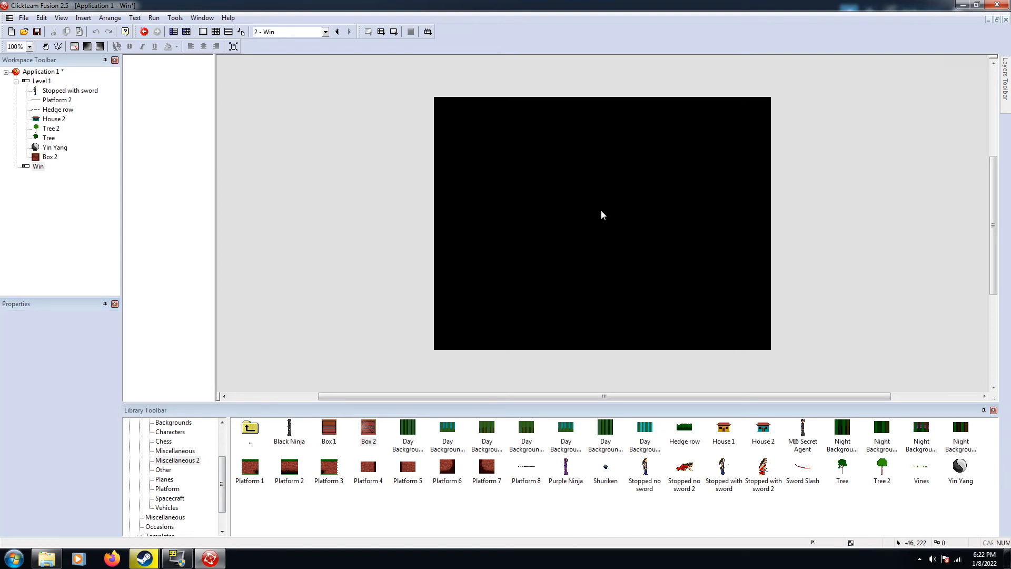
Insert a String object near the middle of the Win frame and set its first paragraph to "You Win!"
right_click(570, 226)
left_click(611, 244)
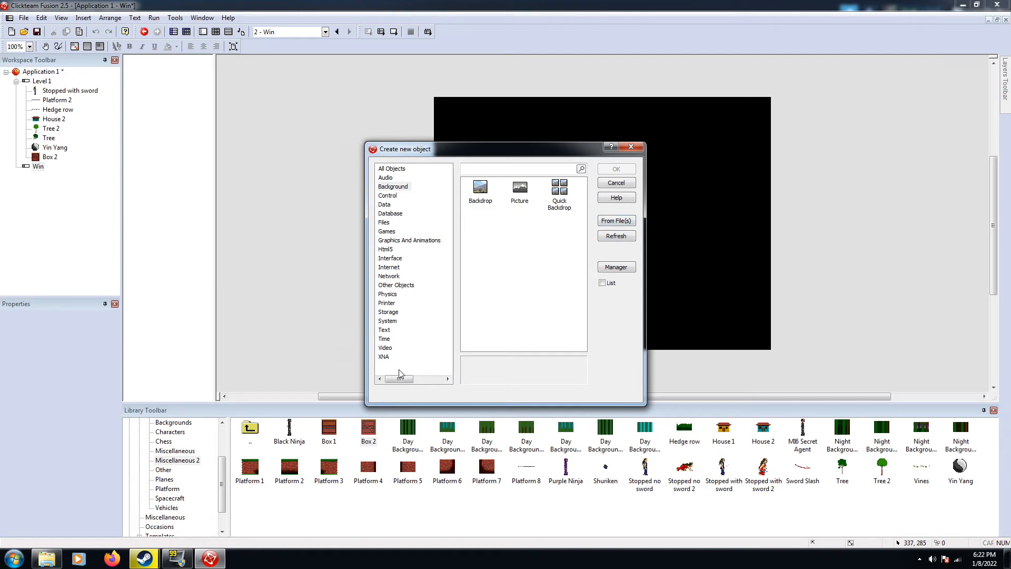
left_click(390, 168)
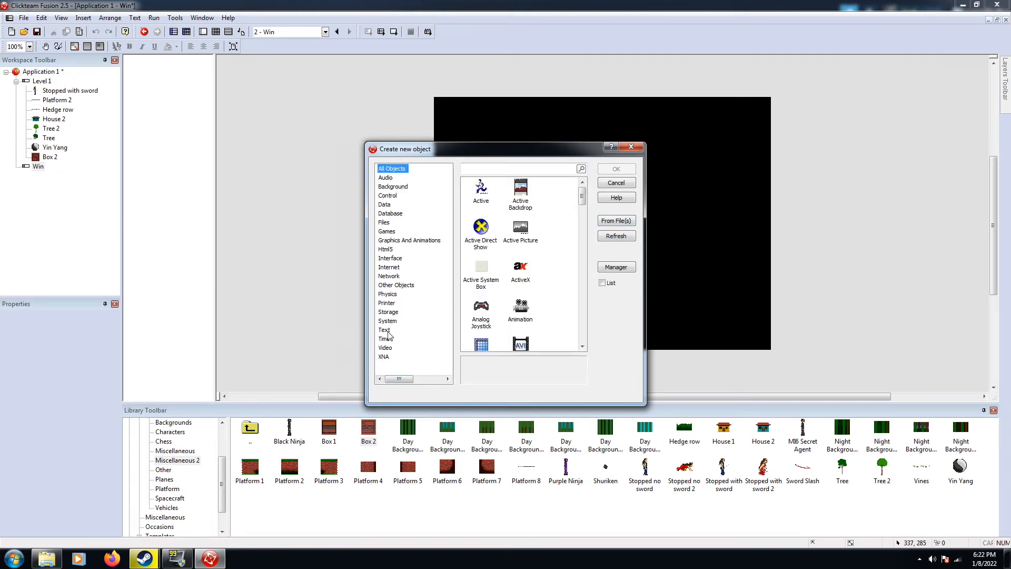
left_click(384, 329)
double_click(521, 231)
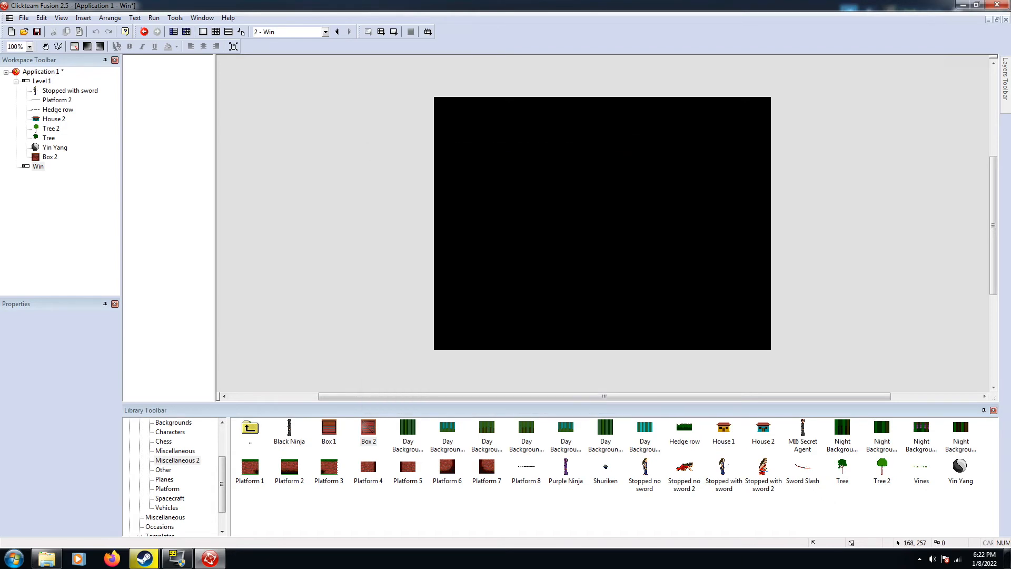
left_click(550, 227)
left_click(82, 349)
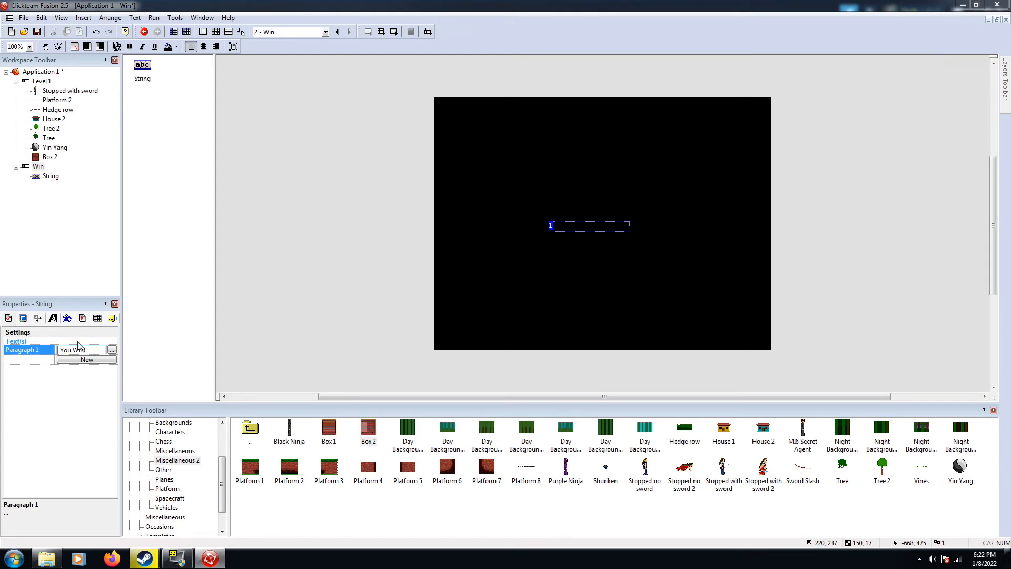
Set the string's text color to bright green (RGB 0, 255, 0)
left_click(53, 318)
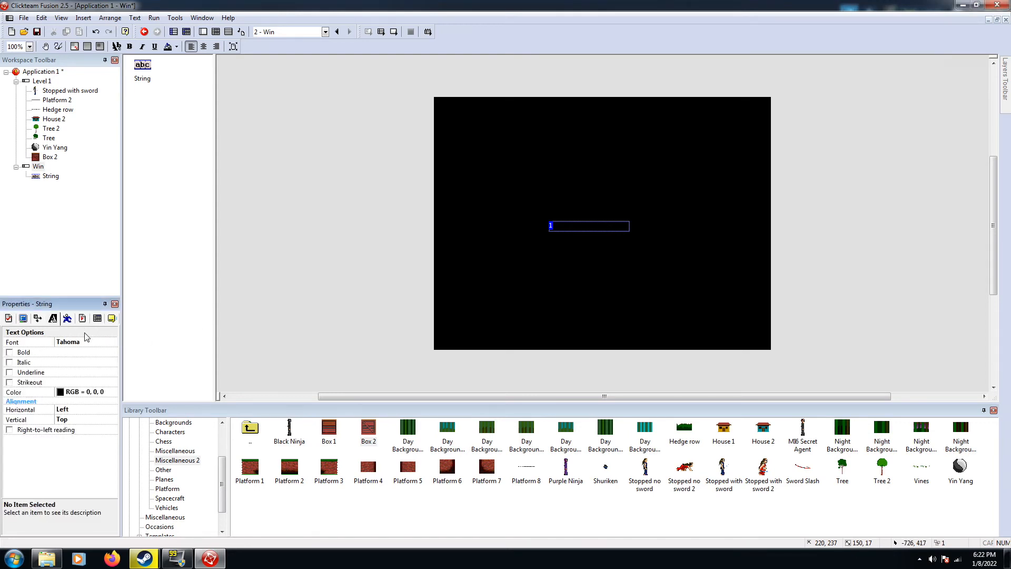
left_click(60, 393)
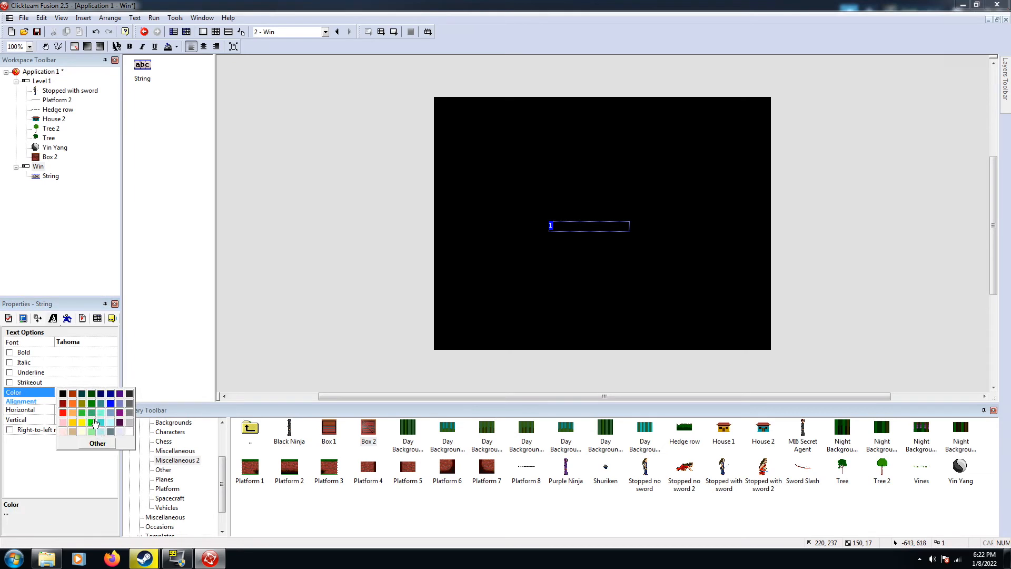
left_click(91, 423)
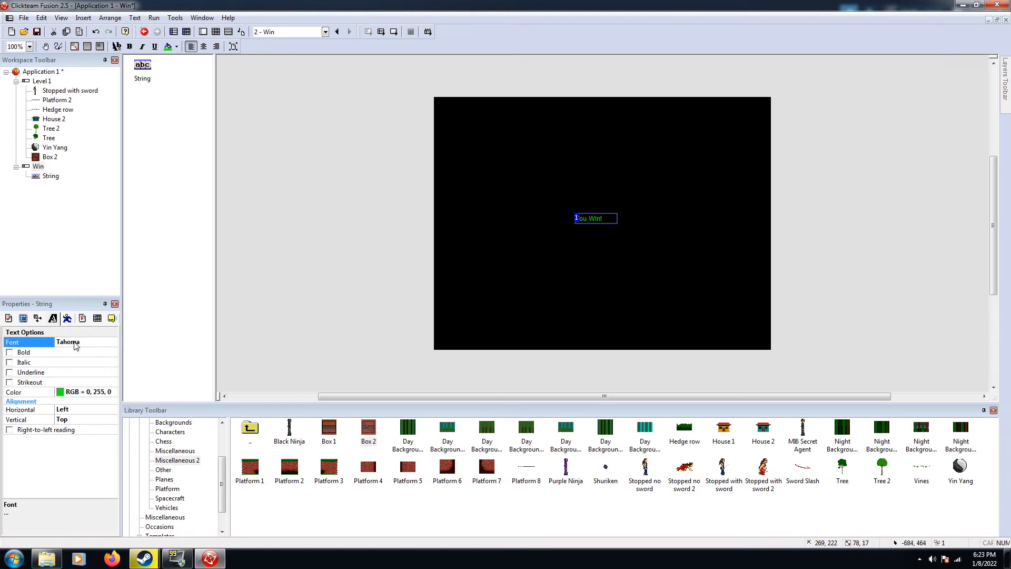
Set the string's font to Tahoma, Bold Oblique, size 72
left_click(75, 345)
left_click_drag(504, 195, 357, 110)
left_click_drag(417, 159, 400, 192)
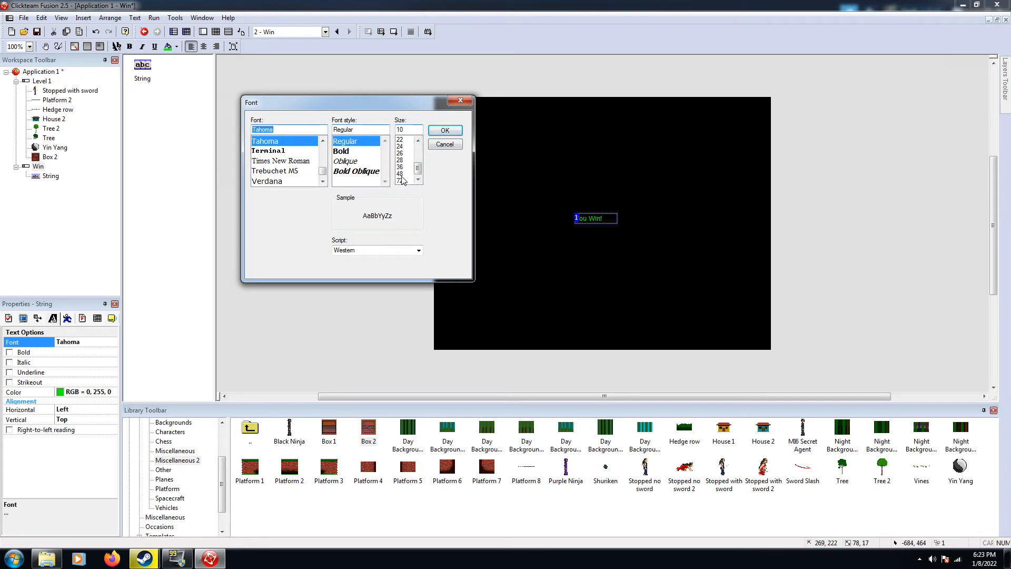
left_click(401, 181)
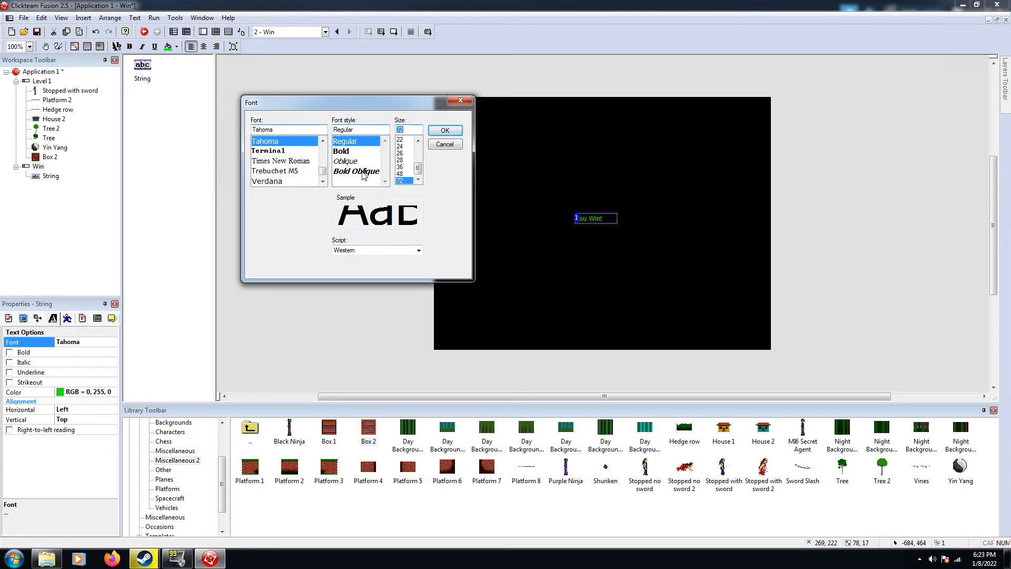
left_click(357, 172)
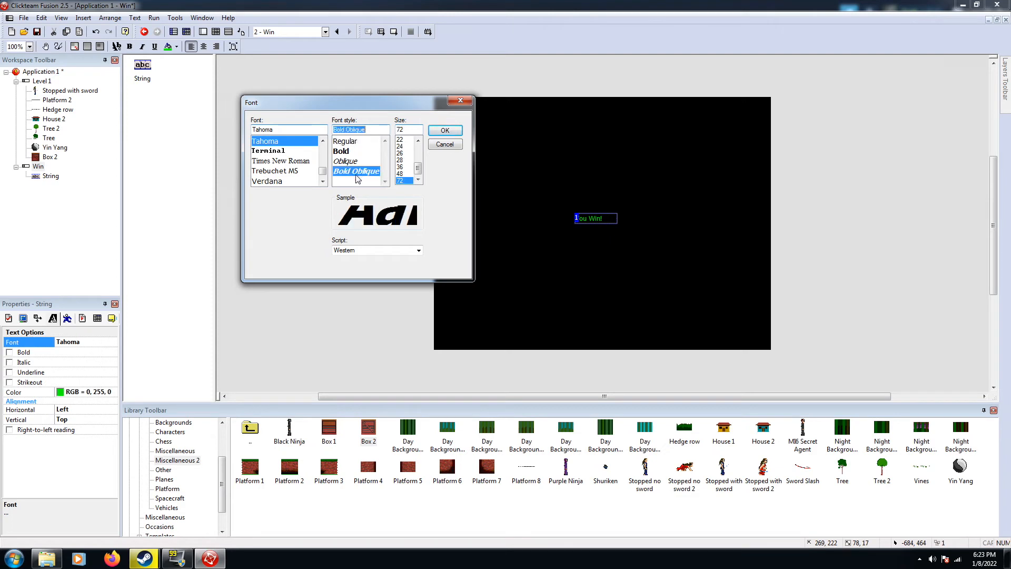
left_click(444, 130)
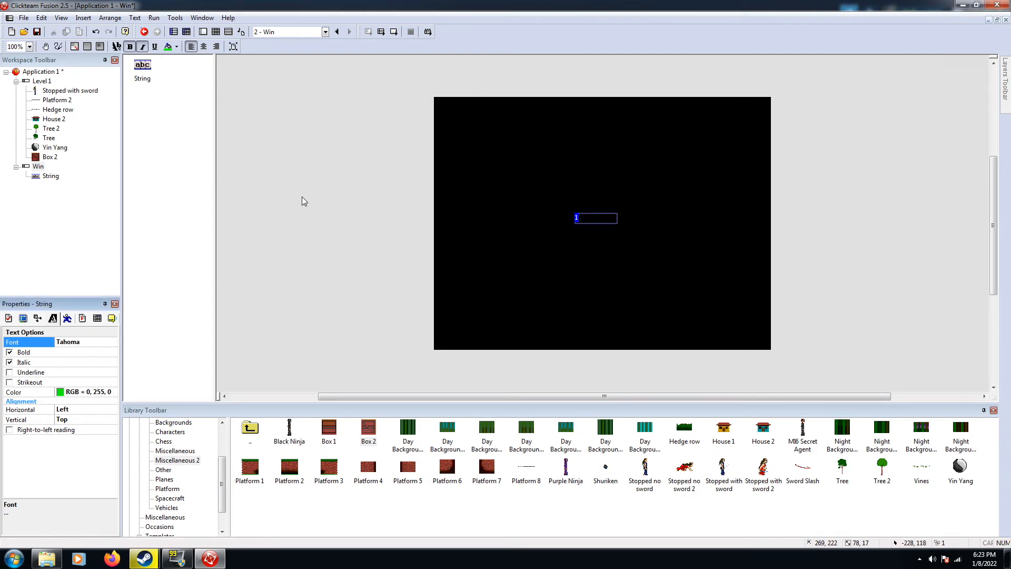
Enlarge the string's box to about 576 pixels wide and tall enough to fit the whole "You Win!" text on one line
left_click(590, 222)
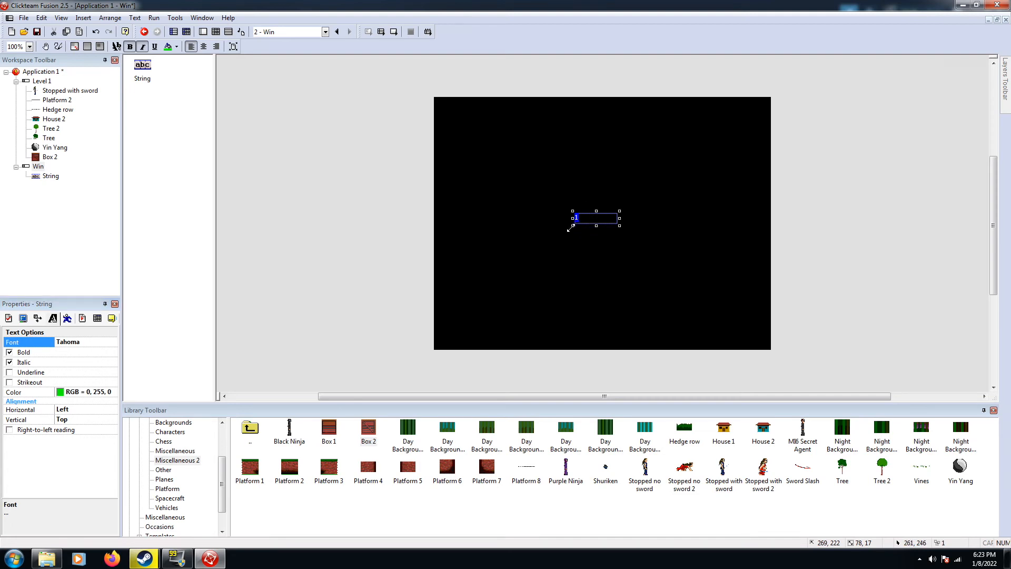
double_click(581, 223)
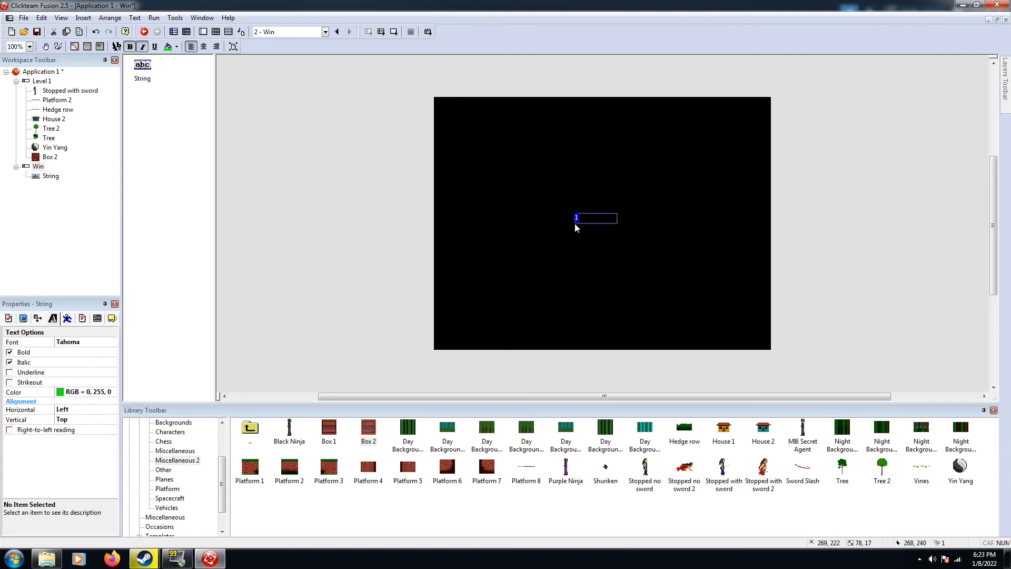
left_click_drag(572, 225, 436, 331)
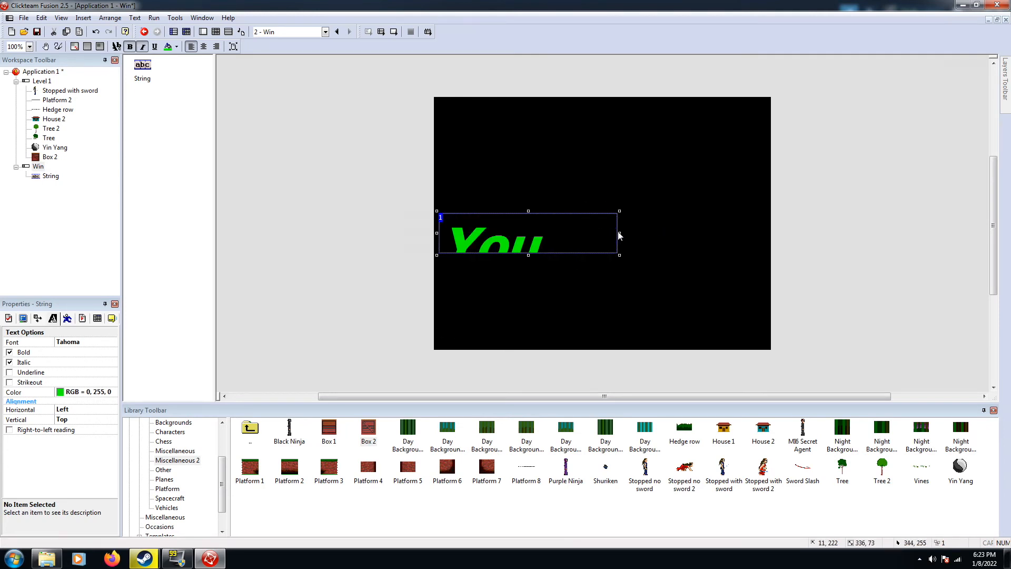
left_click_drag(619, 255, 650, 261)
left_click(651, 268)
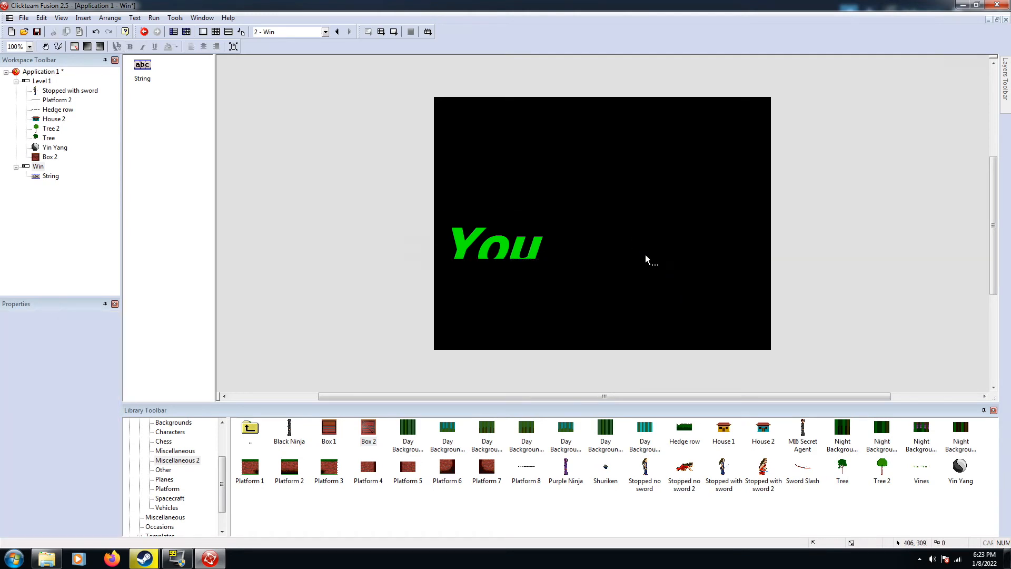
left_click(524, 240)
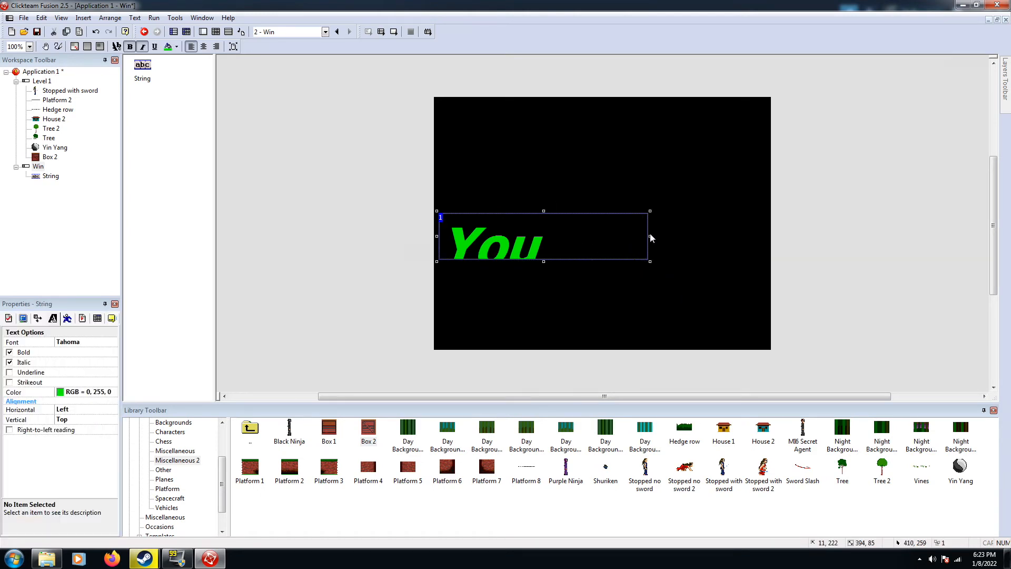
left_click_drag(652, 235, 745, 236)
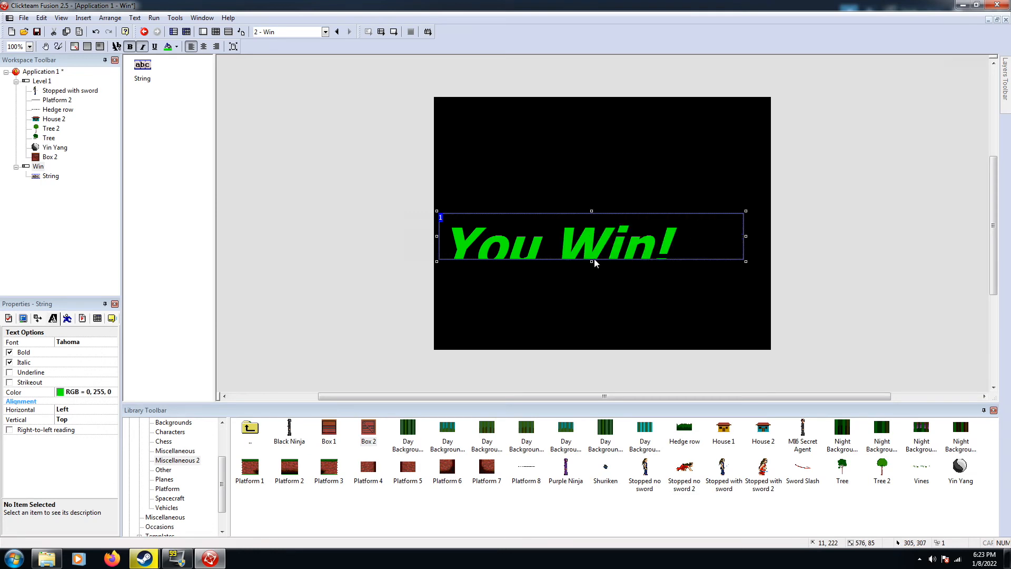
left_click_drag(592, 271, 592, 295)
Move the "You Win!" string to the middle of the frame and narrow its box to fit within the frame
left_click_drag(596, 253, 639, 237)
left_click_drag(789, 232, 736, 235)
left_click(829, 287)
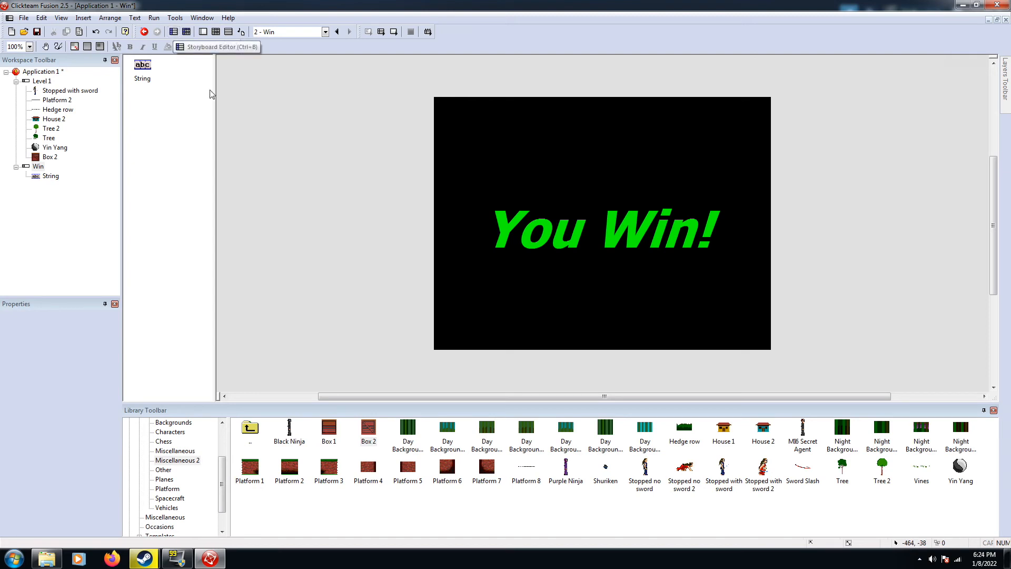
Check which objects Level 1's event list offers for a new condition, then cancel it and return to the frame layout
left_click(41, 81)
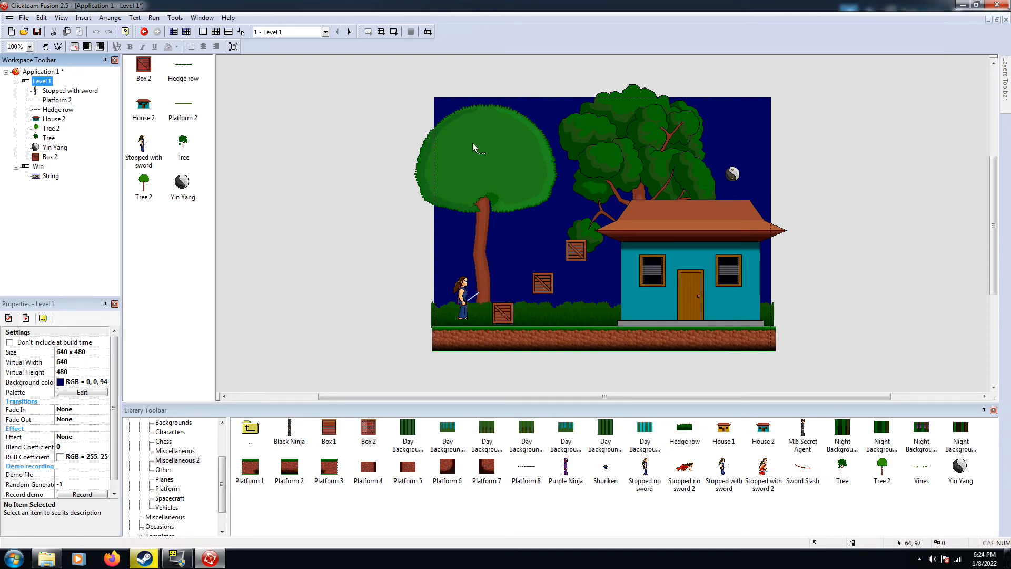
left_click(216, 33)
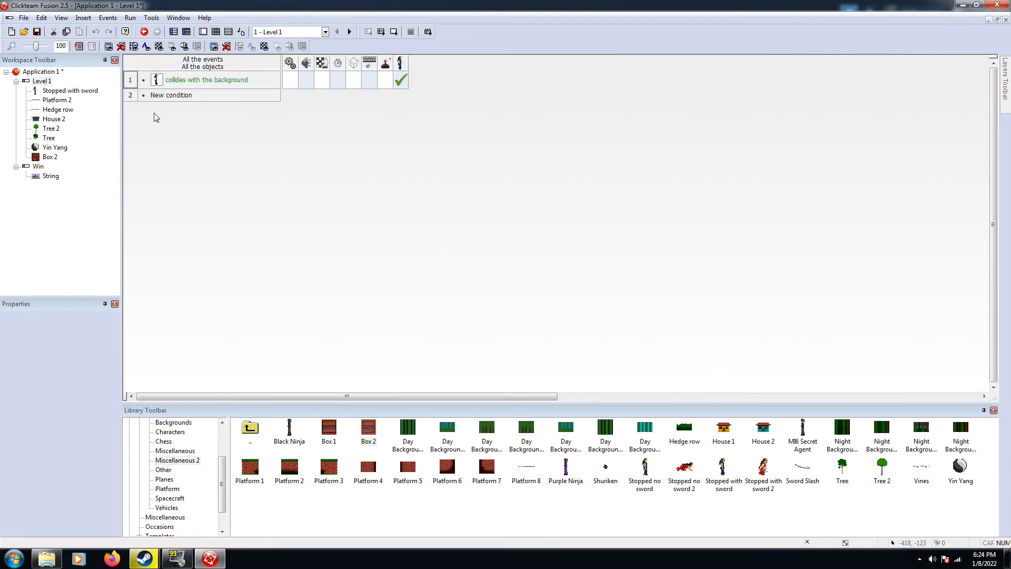
double_click(158, 96)
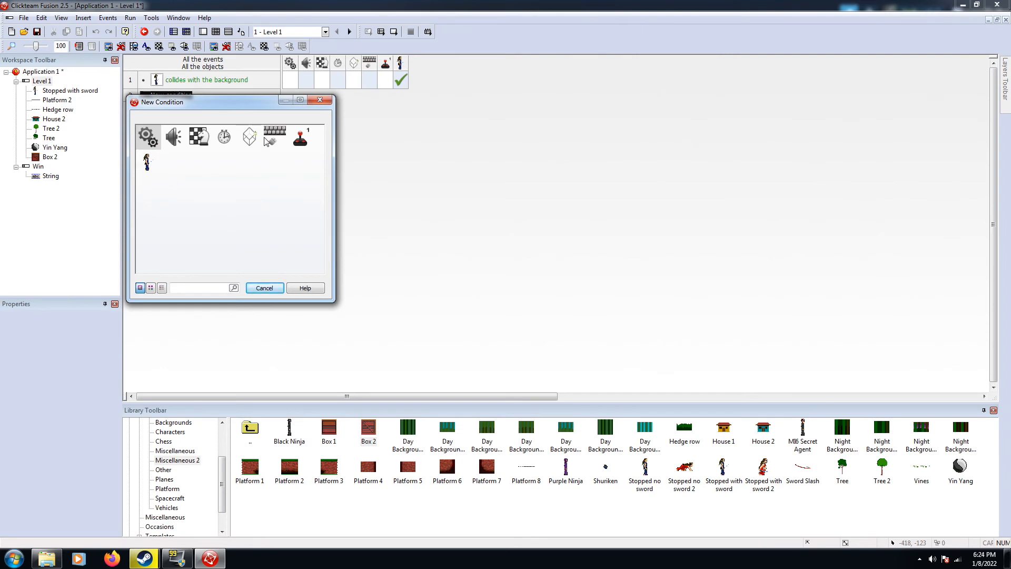
left_click(265, 288)
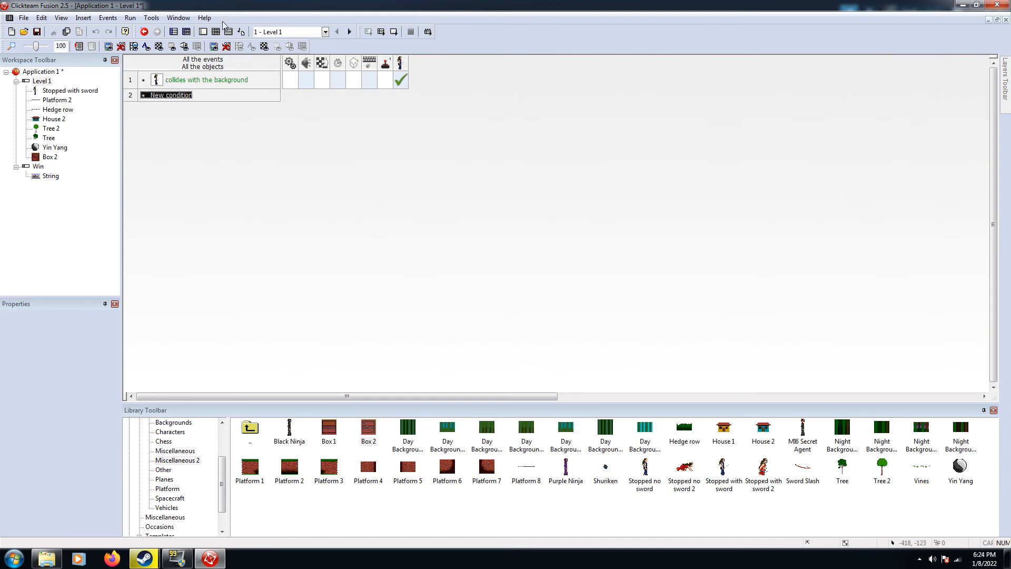
left_click(202, 31)
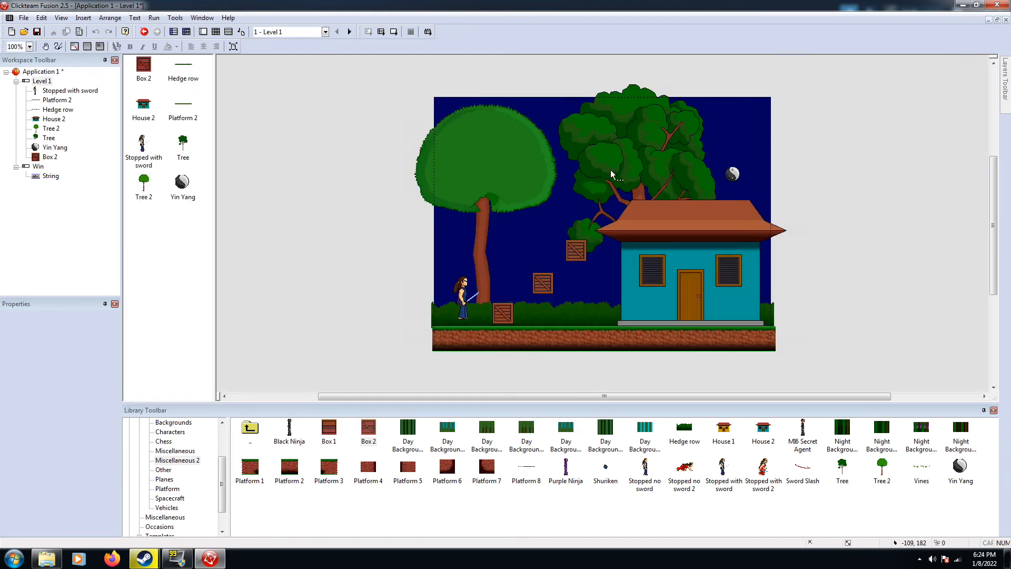
Check the runtime options of the Yin Yang above the house roof
left_click(734, 176)
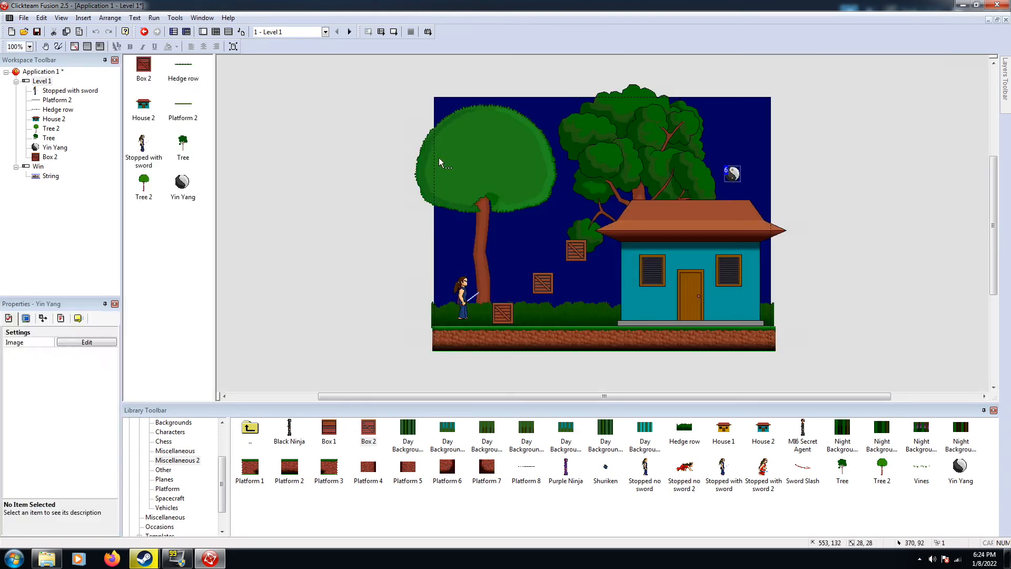
left_click(61, 319)
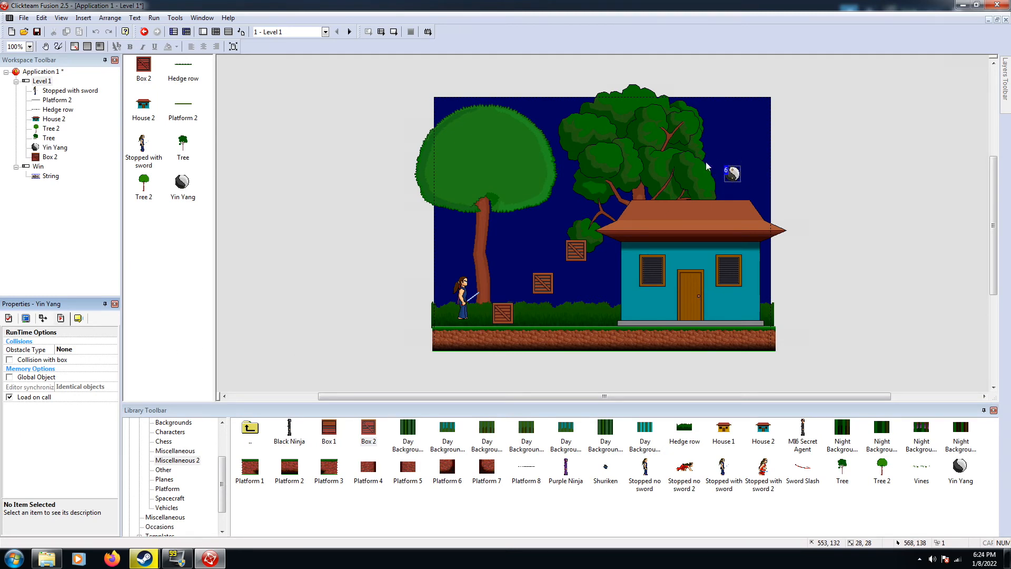
left_click(398, 241)
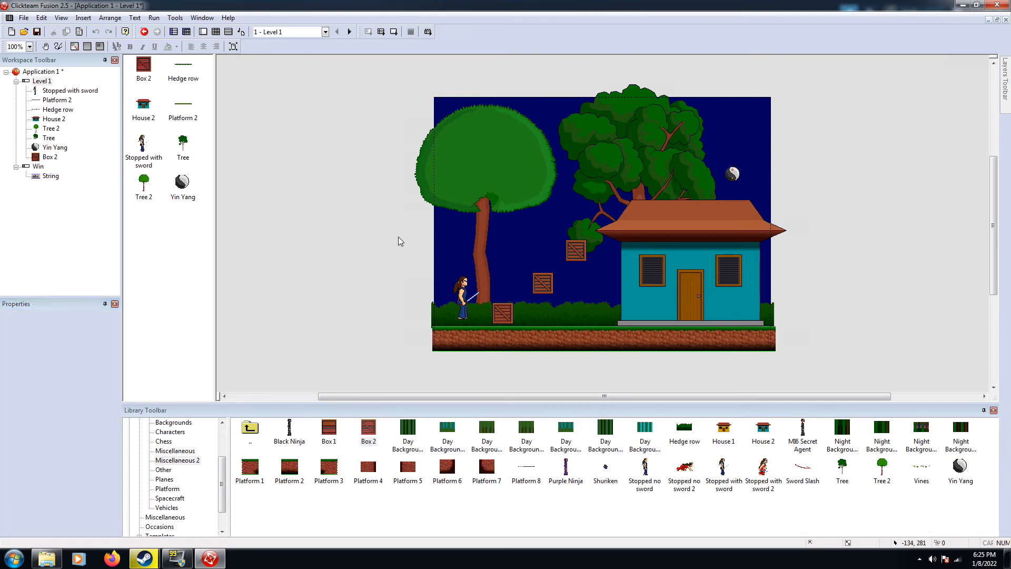
Create an Active object from the Yin Yang above the roof and place it at about 536, 57, above the original
left_click(732, 176)
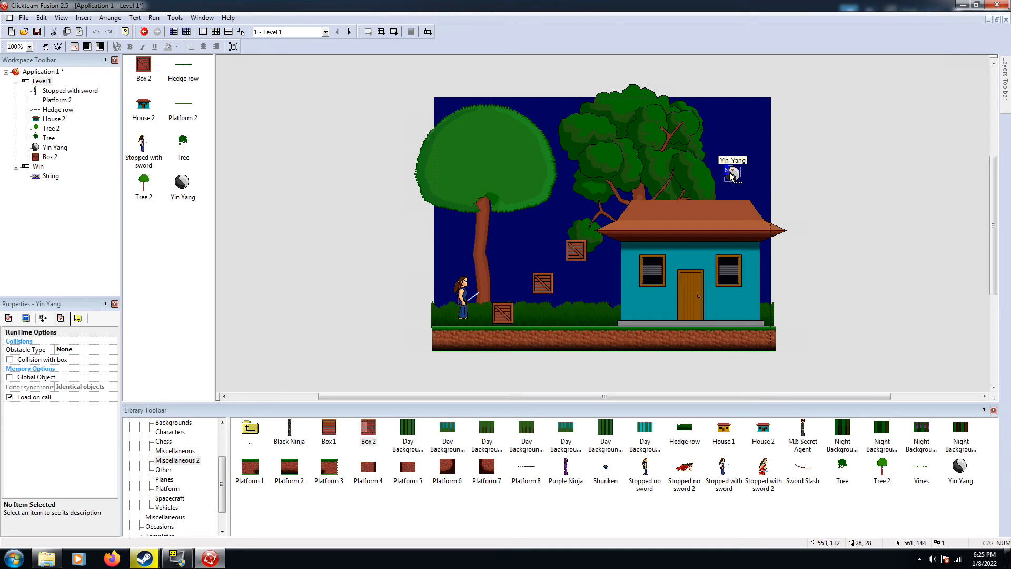
right_click(730, 174)
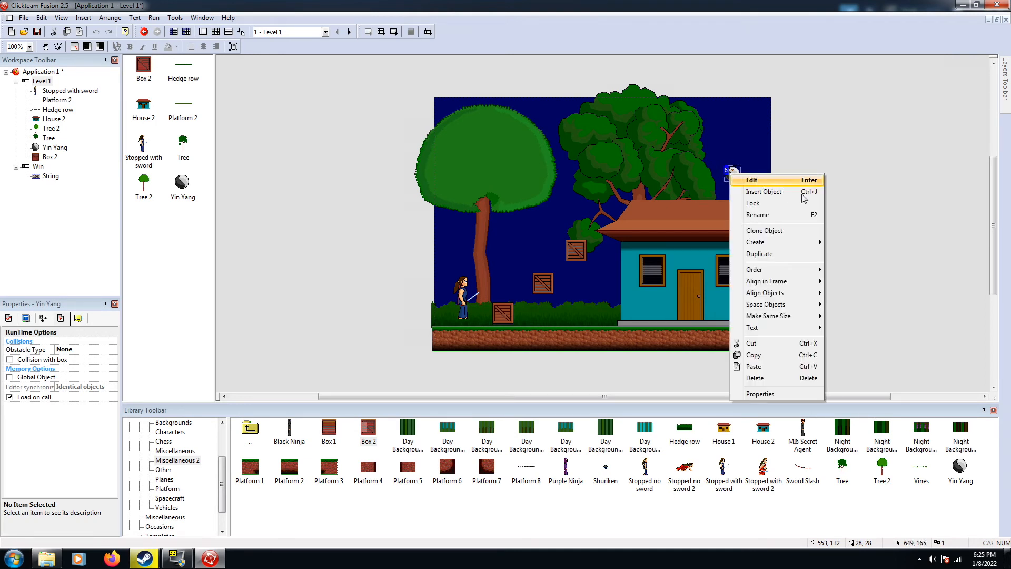
mouse_move(785, 242)
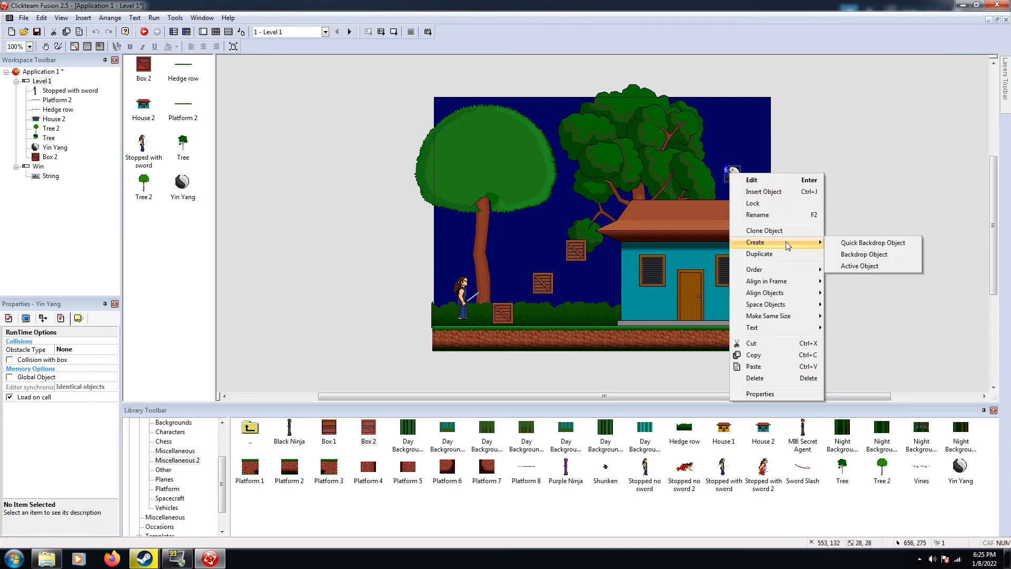
left_click(859, 265)
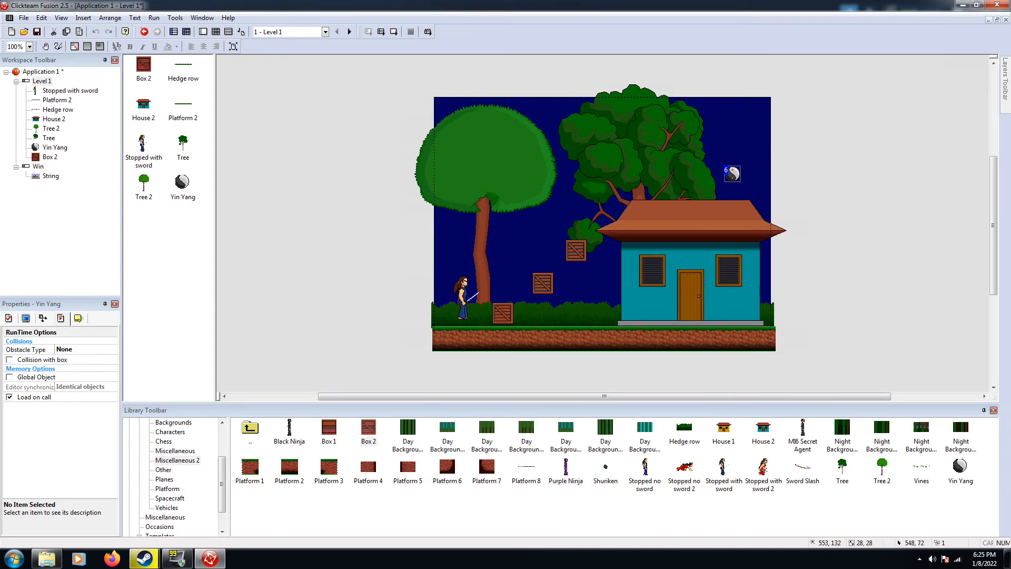
left_click(723, 135)
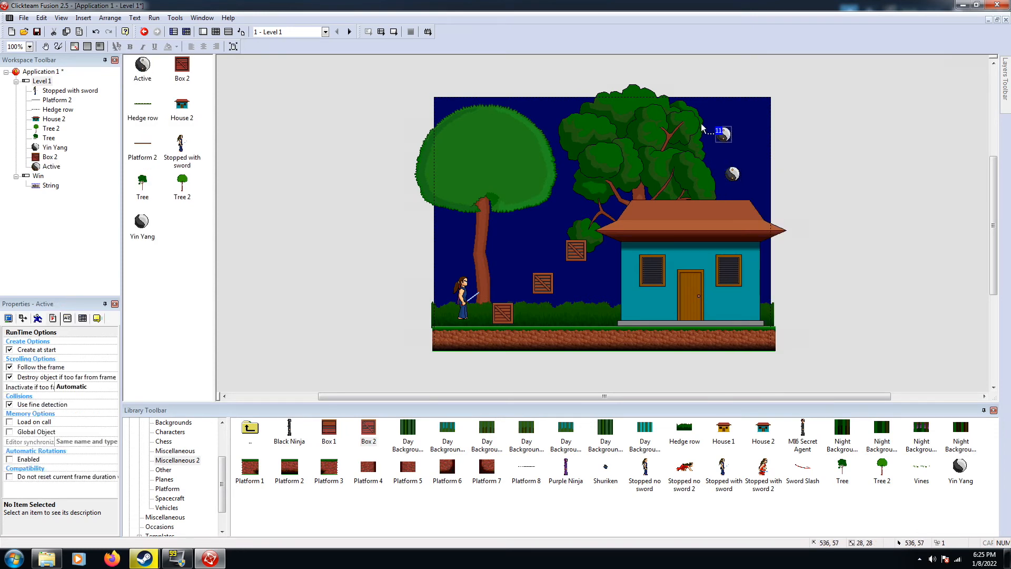
Delete the original Yin Yang backdrop and move its Active copy just above the house roof, at about 566, 145
left_click_drag(731, 175, 732, 174)
left_click(733, 174)
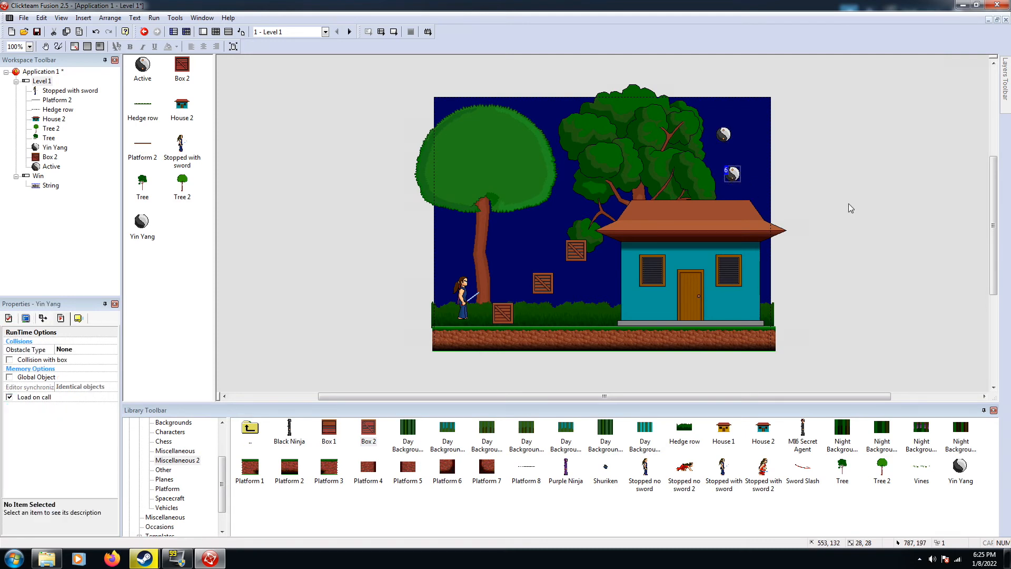
key("Delete")
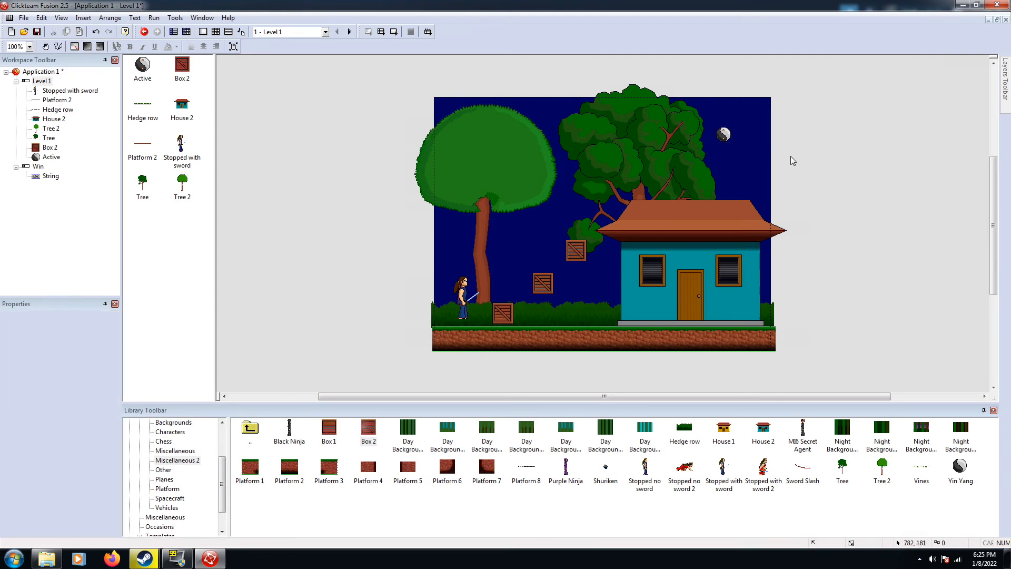
left_click(722, 135)
left_click_drag(744, 171, 751, 187)
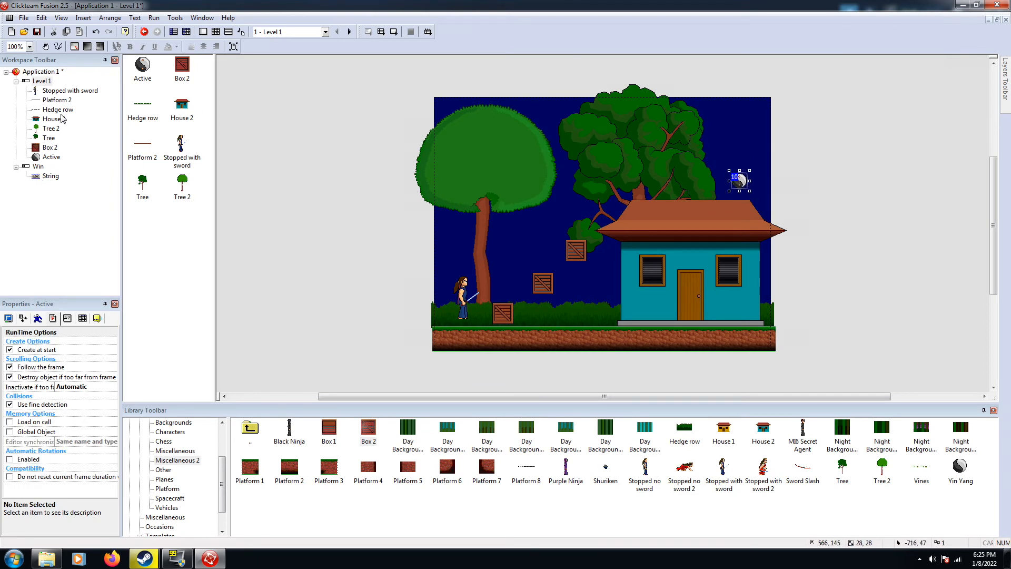
Rename the new Active object in Level 1 as YinYang
left_click(52, 156)
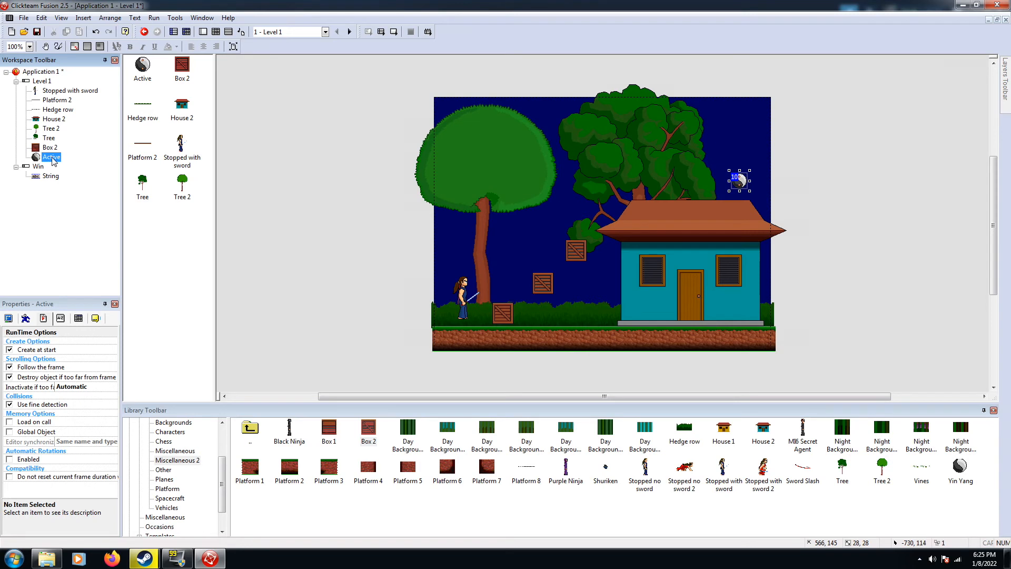
key("F2")
type("YinYang")
left_click(274, 216)
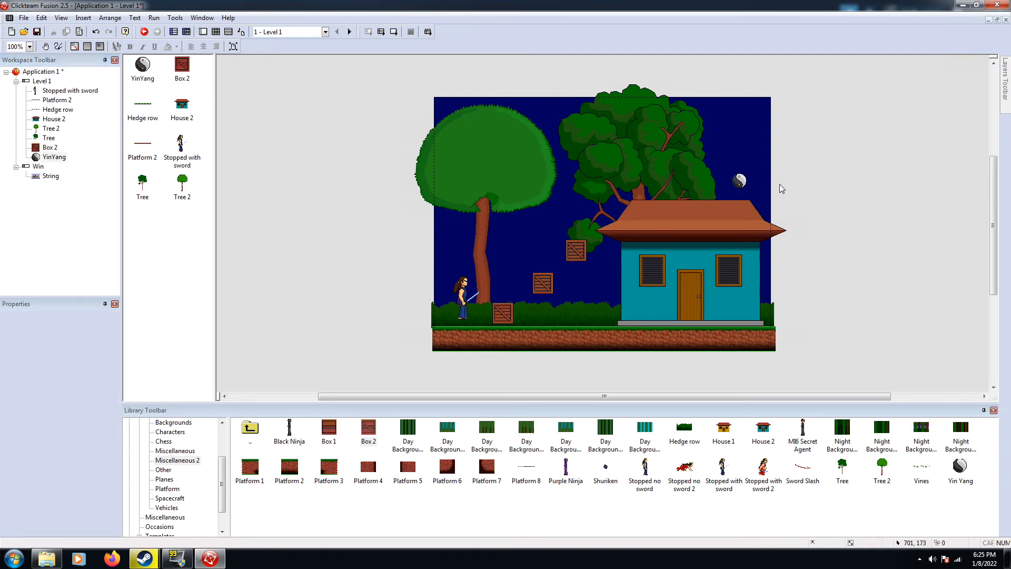
Add a condition to Level 1's events for a collision between the sword character and the YinYang object
left_click(219, 36)
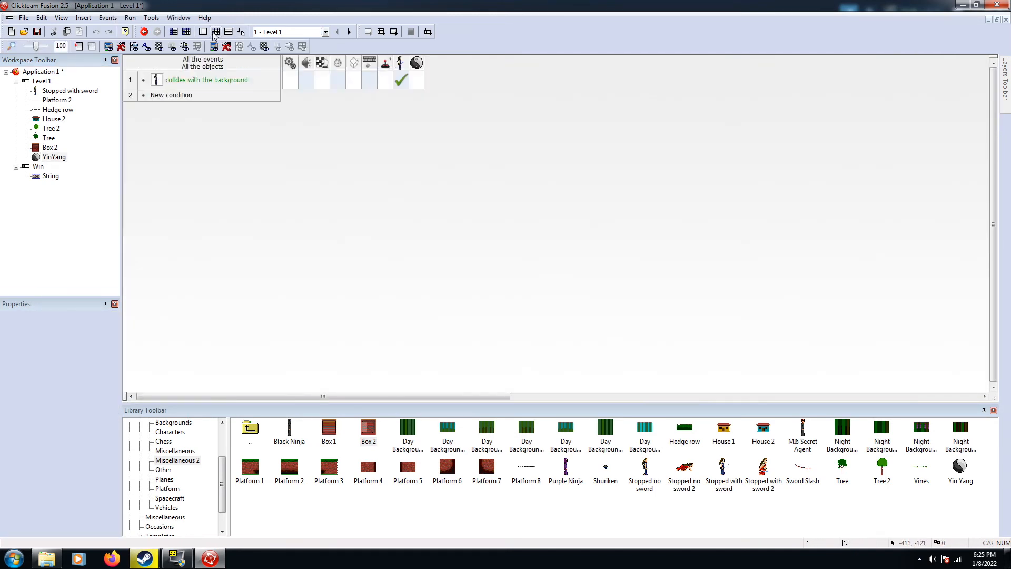
left_click(150, 96)
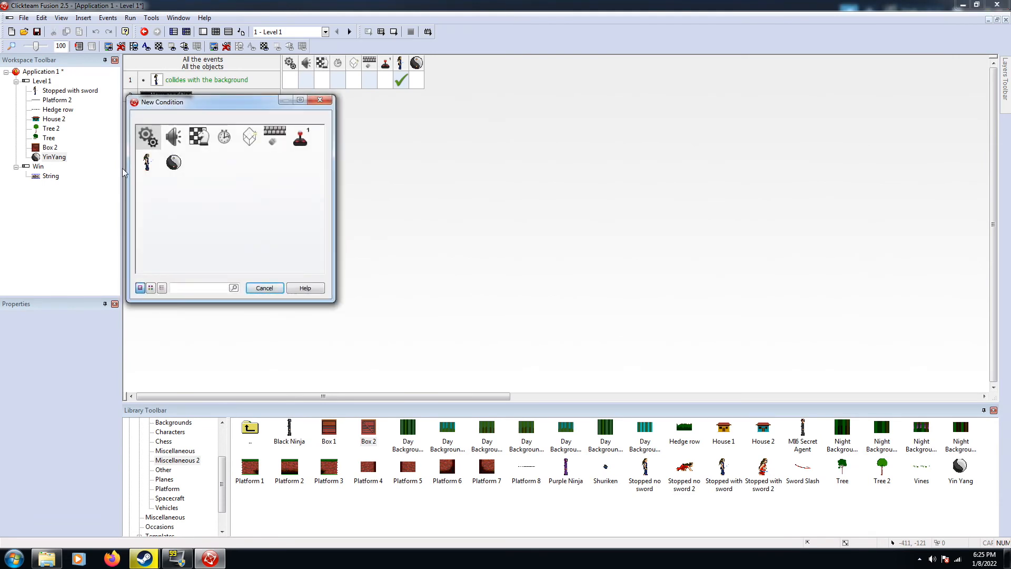
left_click(146, 161)
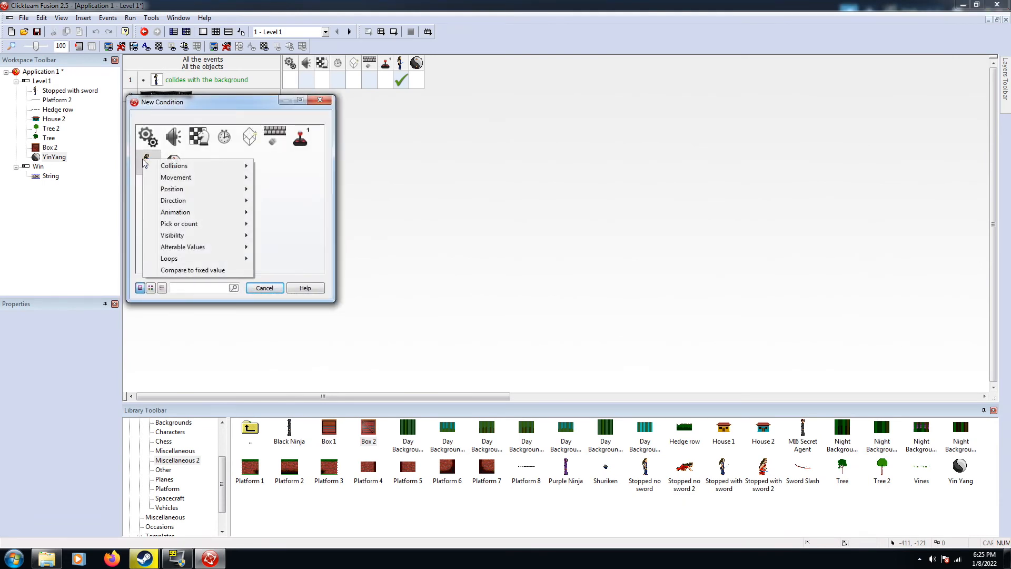
mouse_move(190, 168)
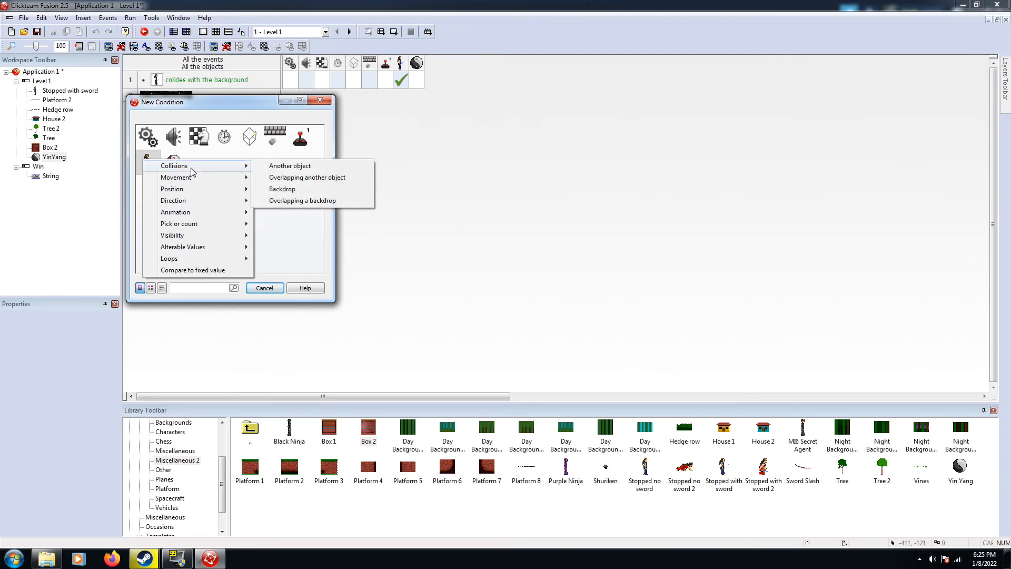
left_click(308, 166)
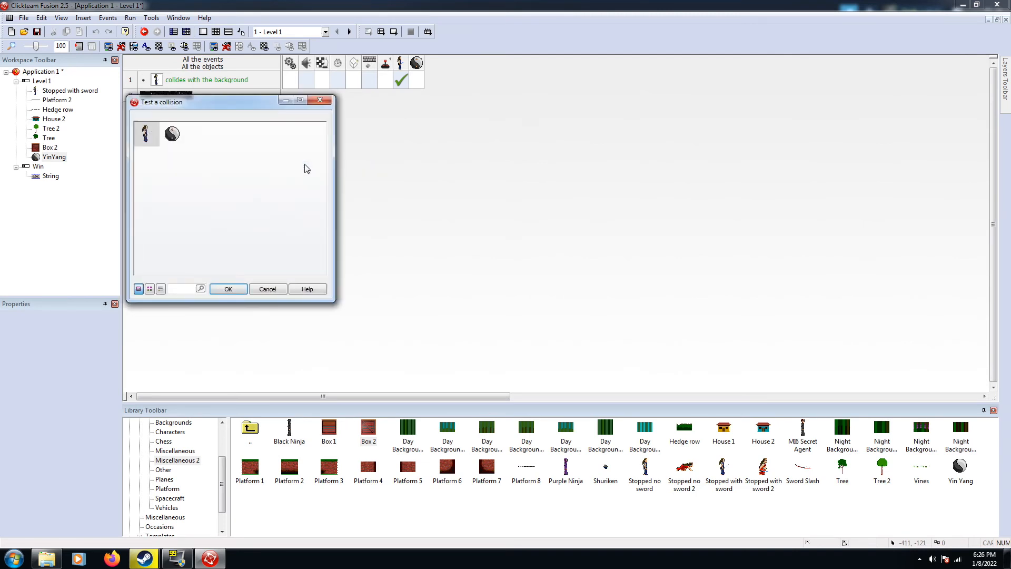
left_click(175, 134)
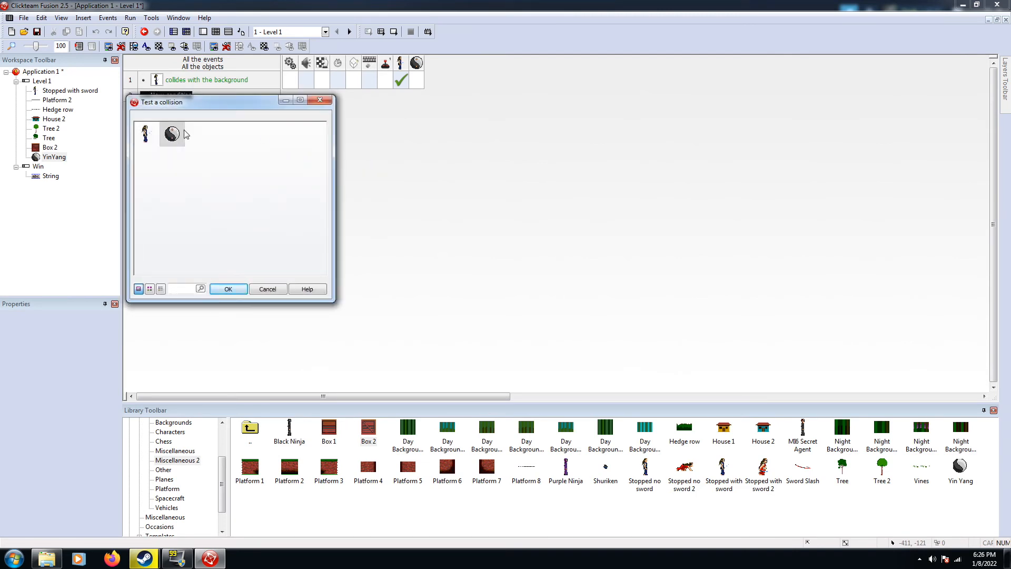
left_click(236, 289)
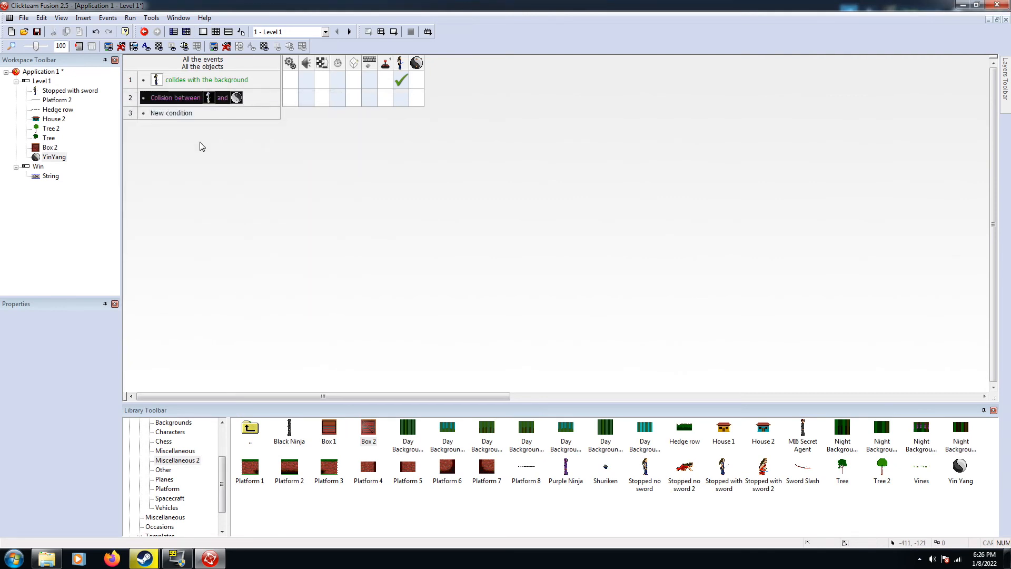
left_click(199, 147)
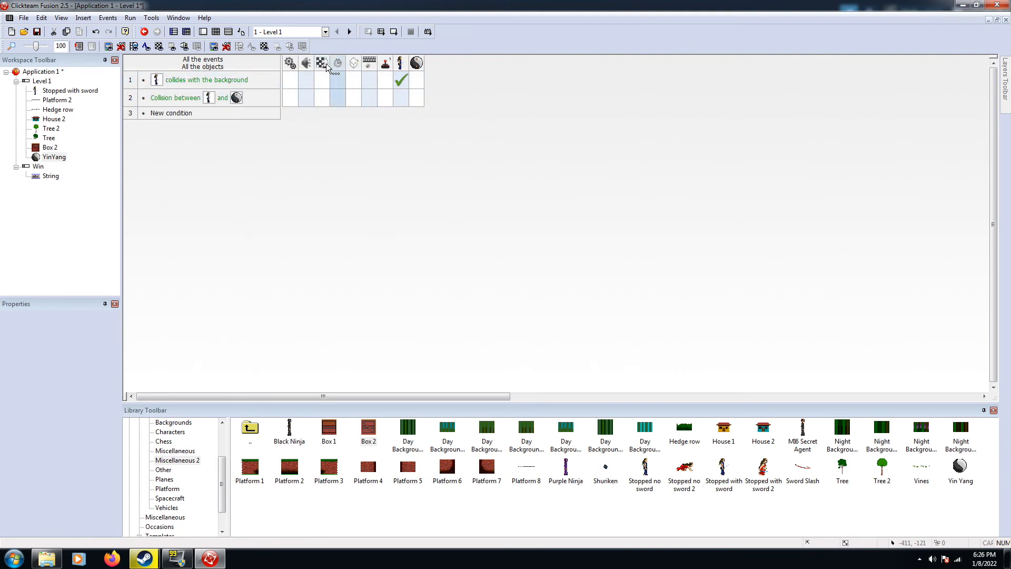
Give the YinYang collision event a Jump to frame action that leads to Frame 2 - Win
left_click(320, 98)
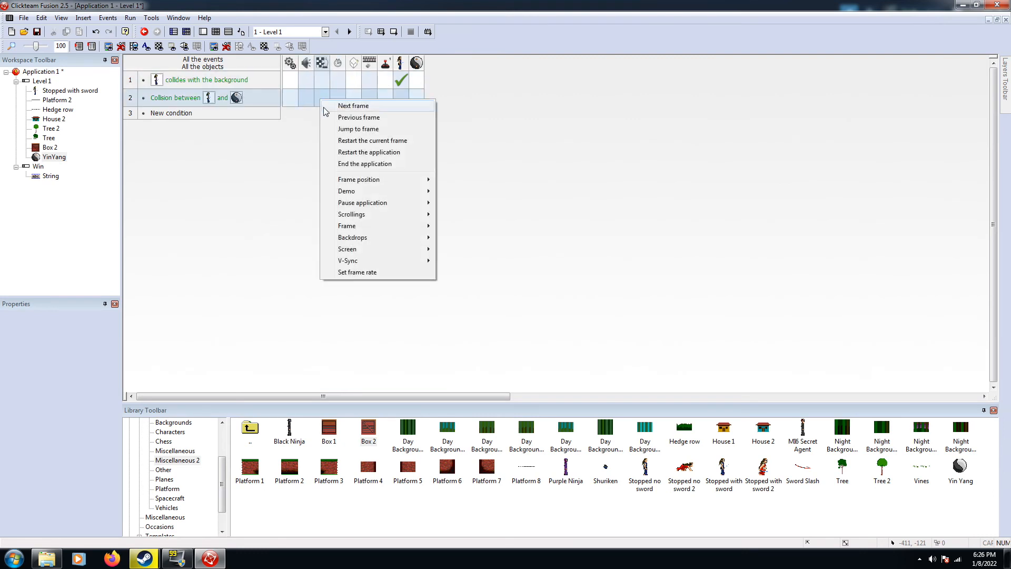
left_click(391, 131)
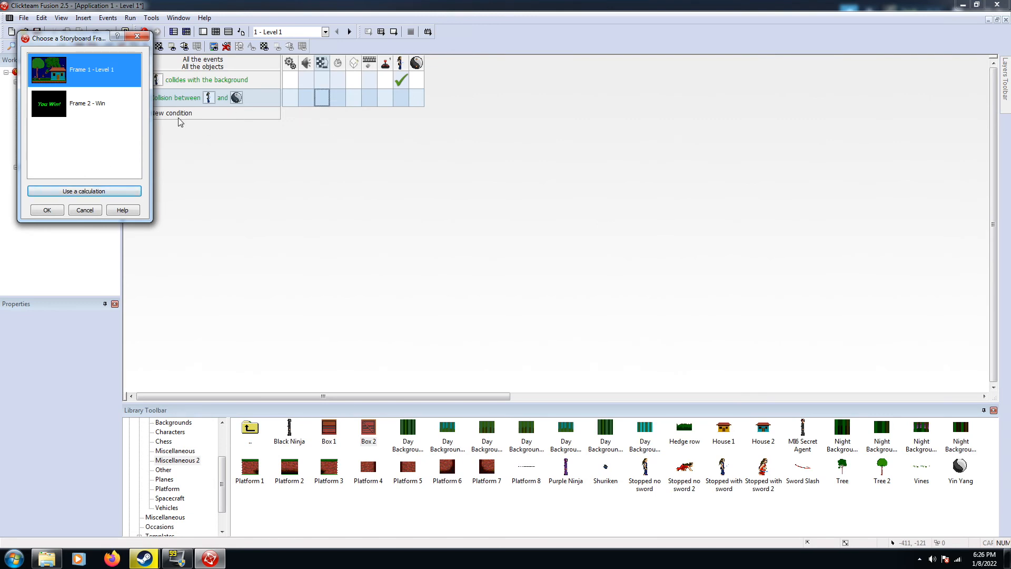
left_click(51, 113)
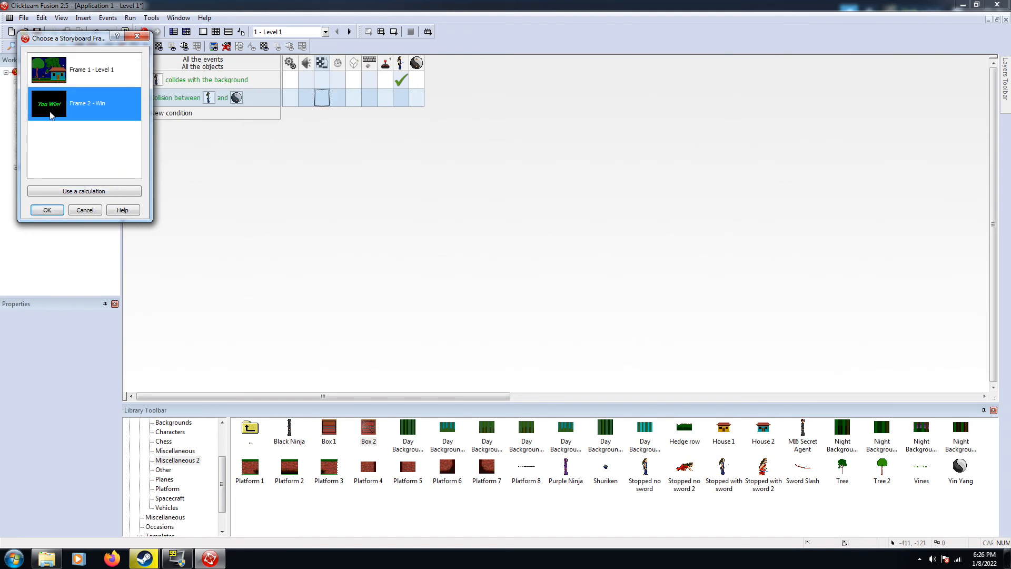
left_click(48, 211)
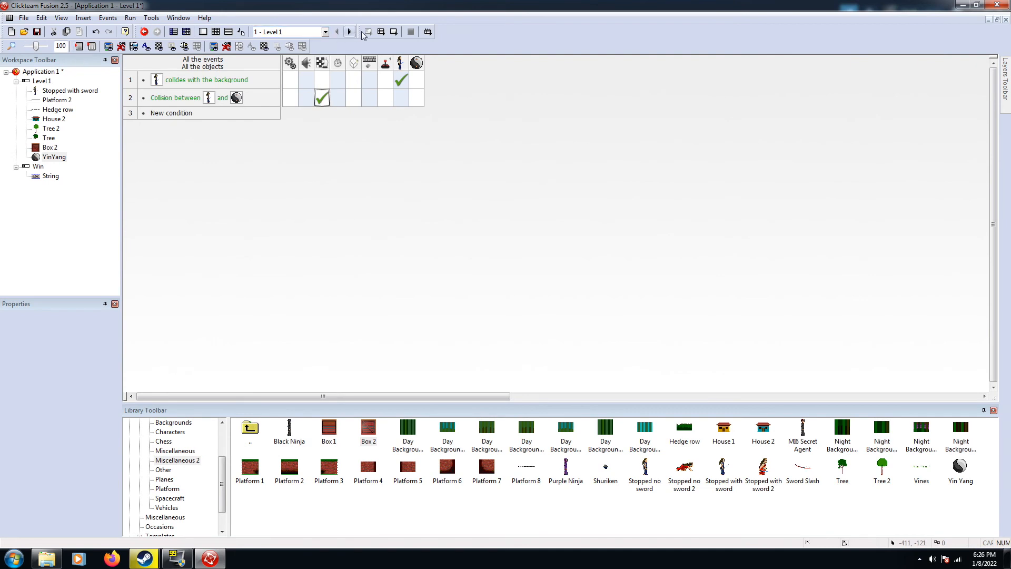
Run only the current frame, climb the boxes to touch the YinYang on the roof, and close the test window
left_click(394, 32)
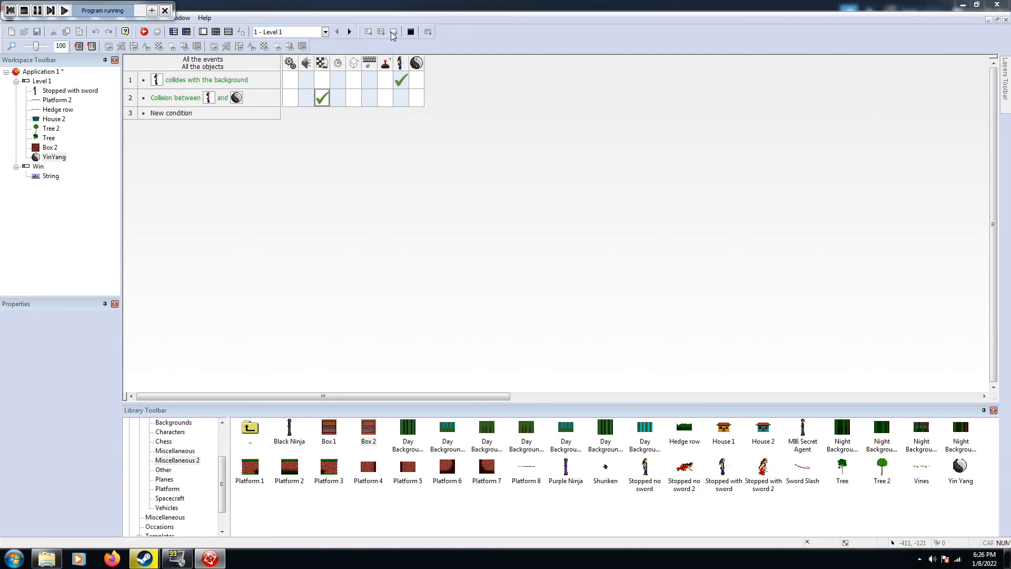
key("Right")
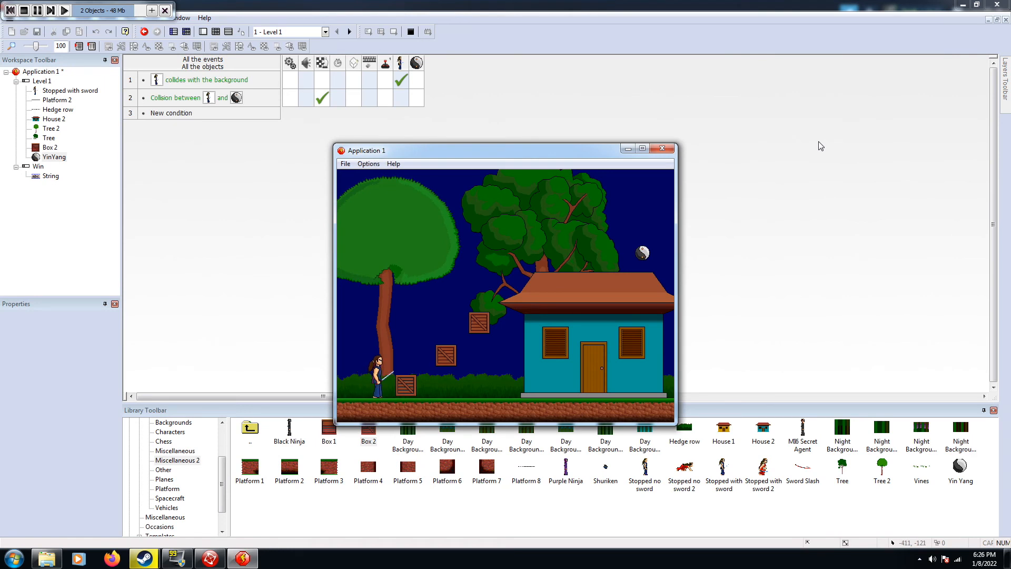
key("Up")
key("Left")
key("Right")
key("Up")
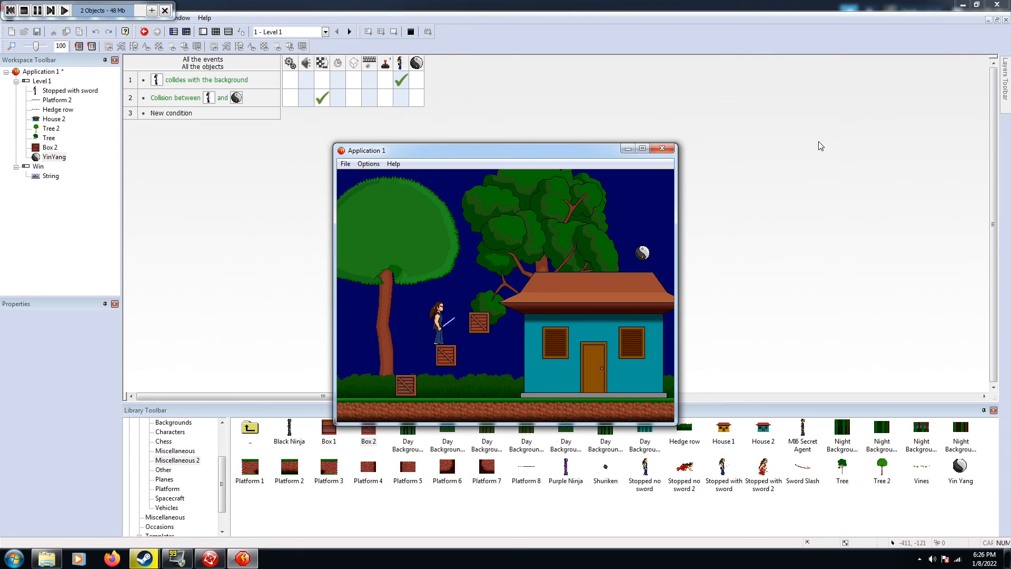
key("Right")
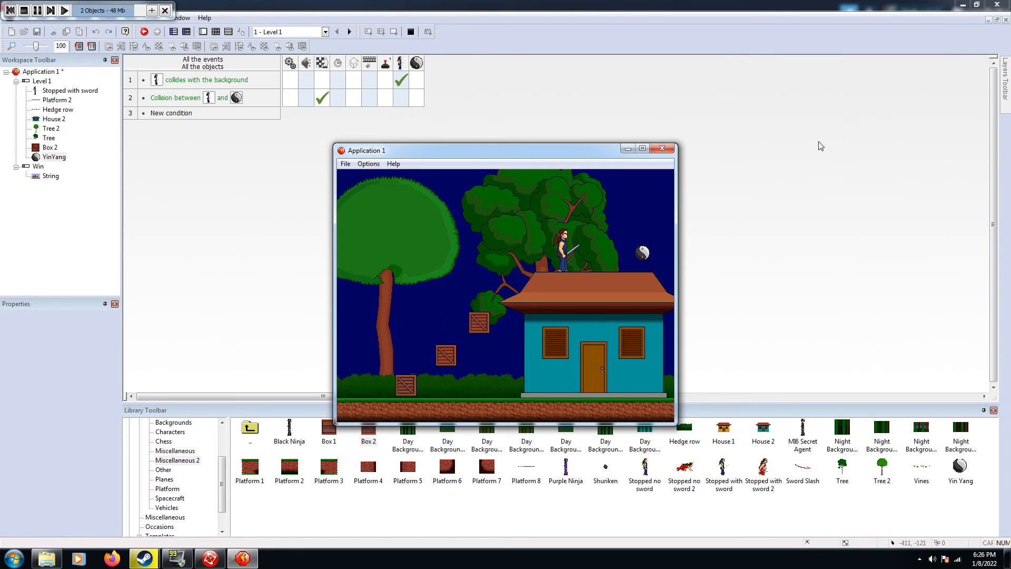
key("Up")
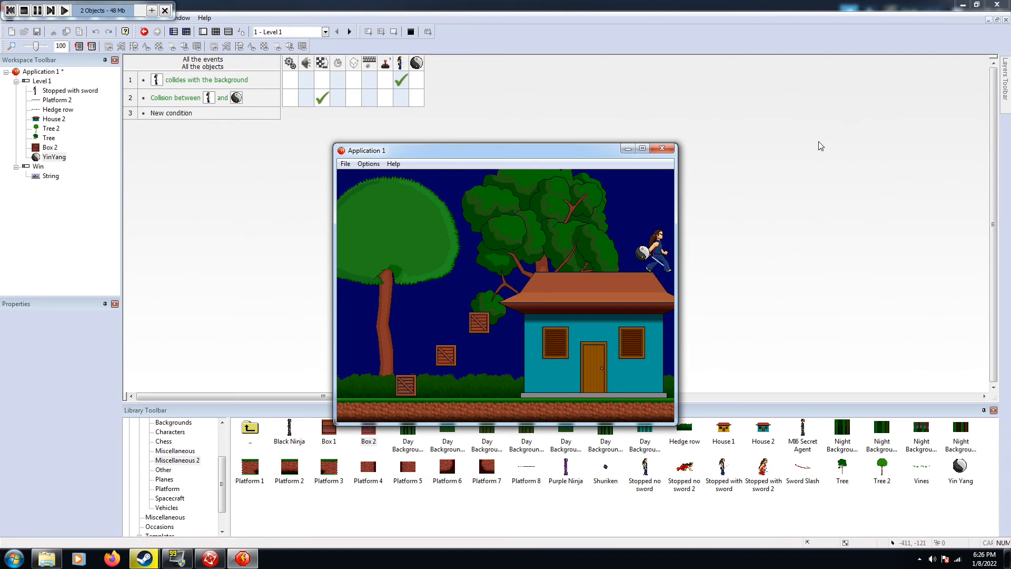
key("Left")
key("Right")
key("Left")
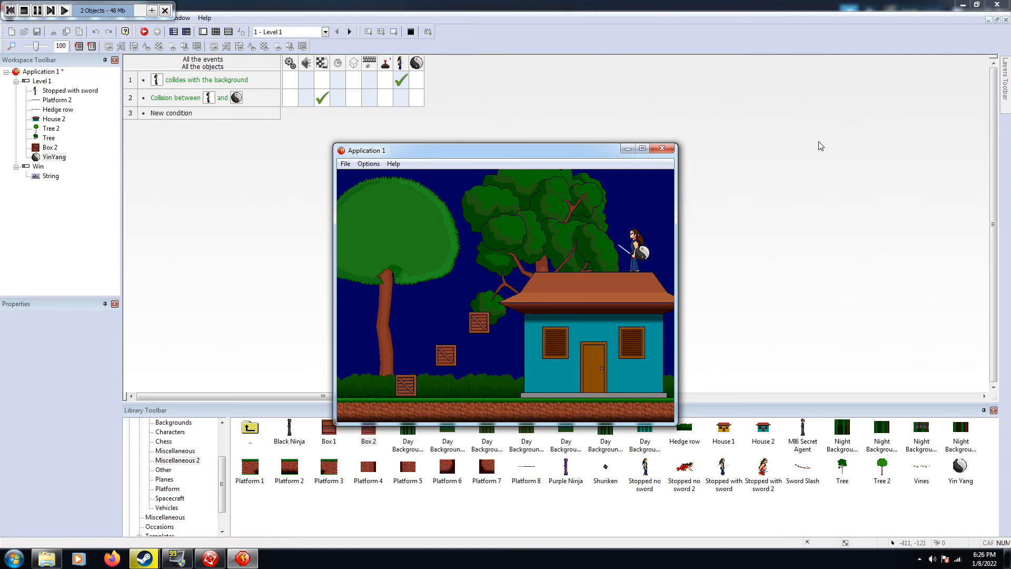
left_click(661, 148)
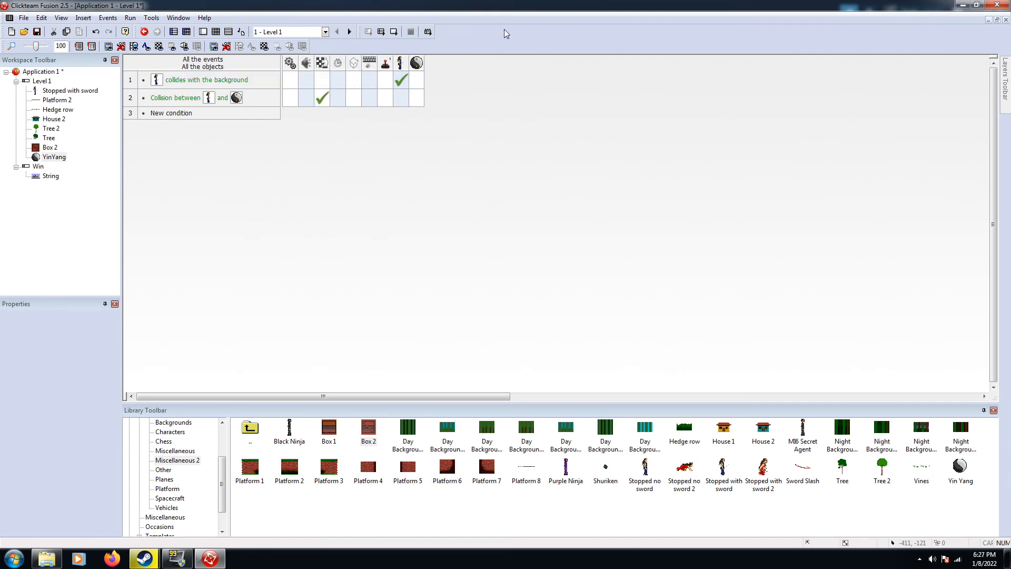
Run the whole application, take the sword character up the boxes to the YinYang, and close the game window
left_click(376, 33)
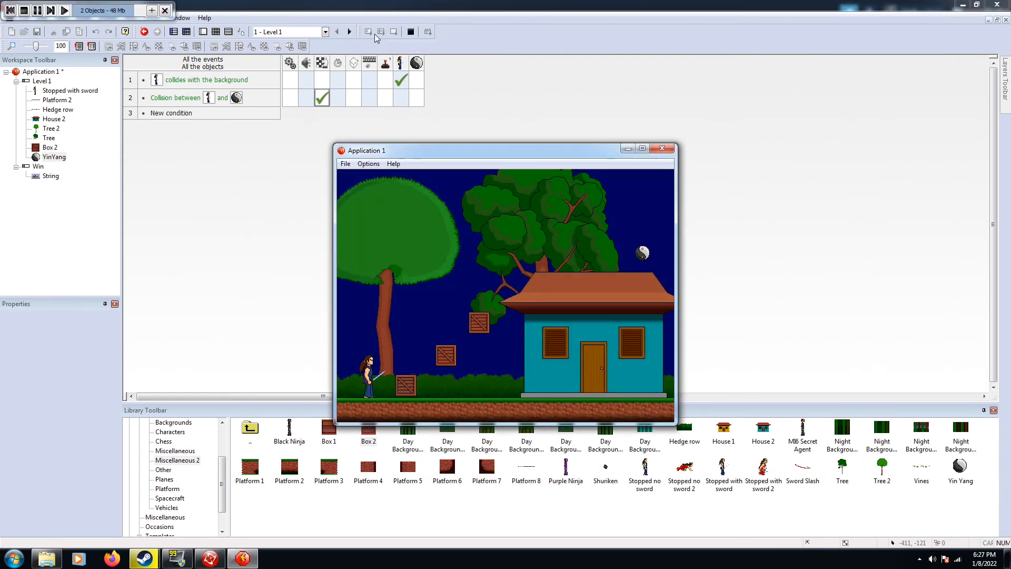
key("Right")
key("Up")
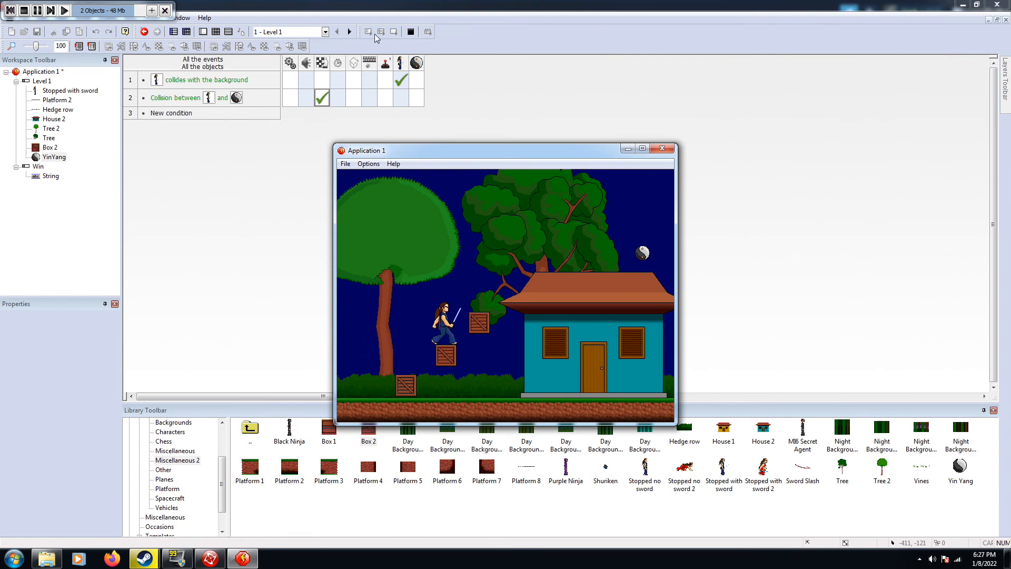
key("Up")
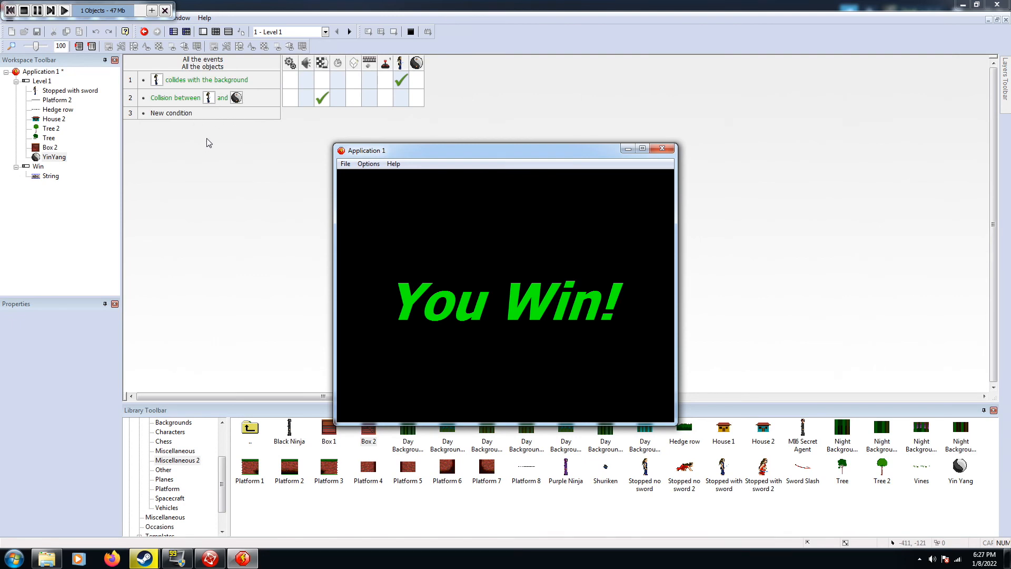
left_click(669, 150)
left_click(669, 150)
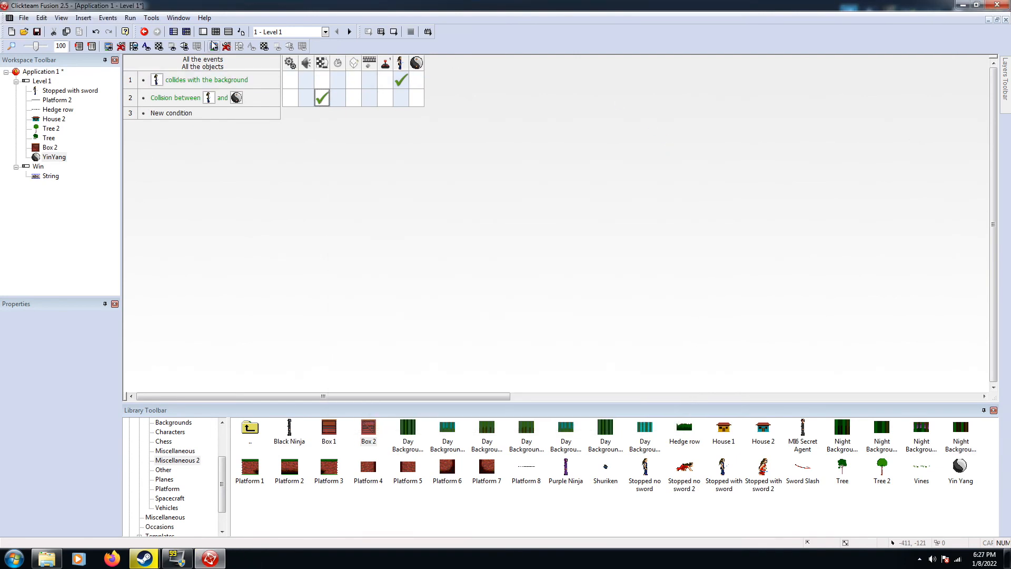
Add the library's Black Ninja to Level 1's layout, on the ground beside the house at about 318, 346
left_click(202, 31)
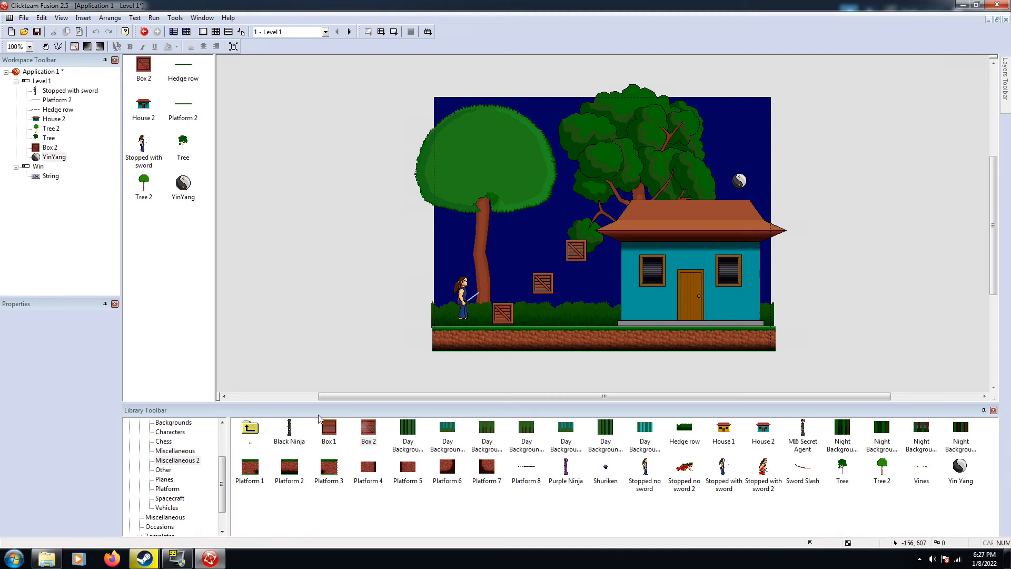
left_click_drag(288, 433, 602, 303)
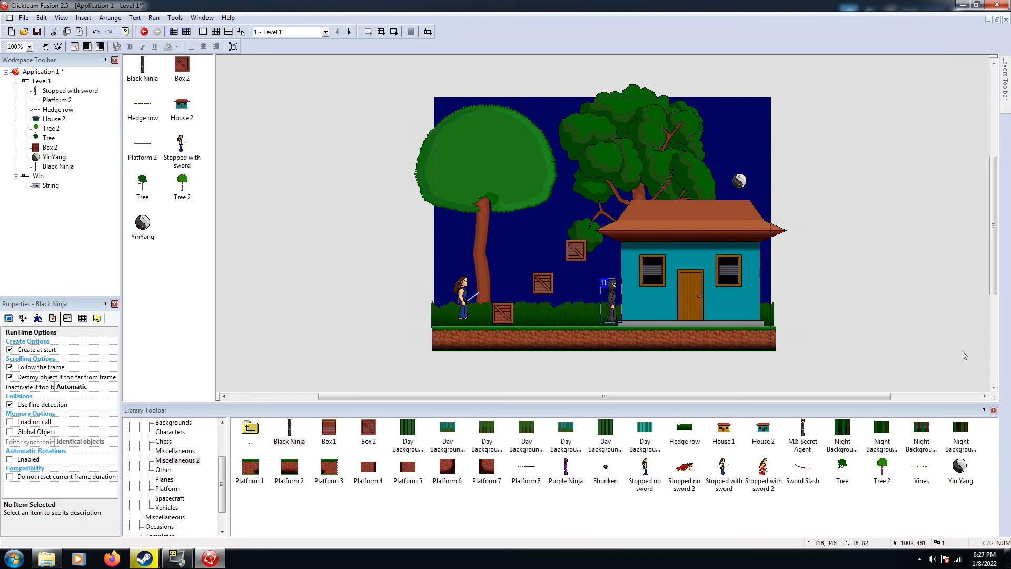
Nudge the Black Ninja down onto the ground beside the house, to position 318, 353
key("Down")
key("Down")
key("Down")
key("Down")
key("Down")
key("Down")
key("Down")
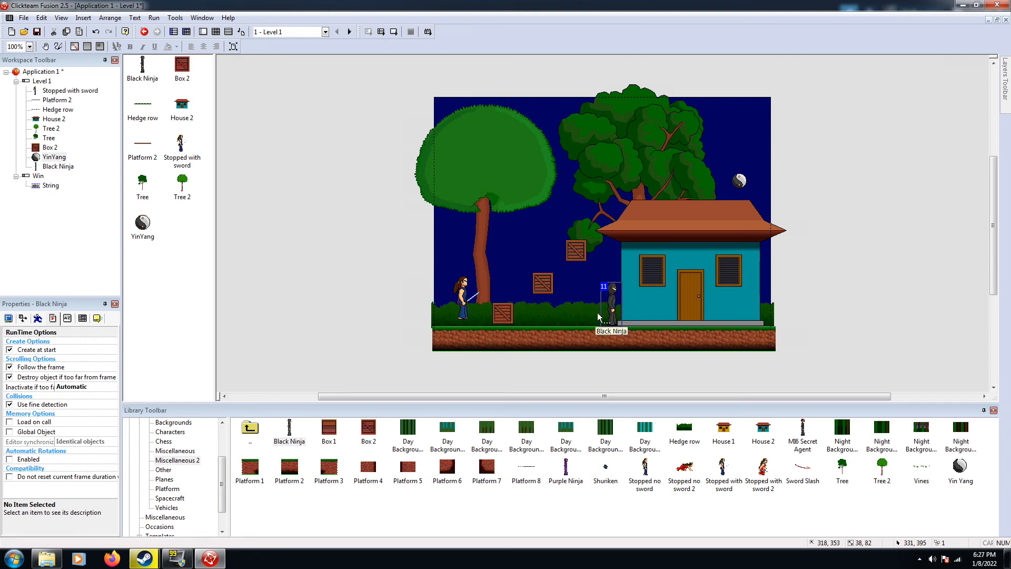
Set the Black Ninja's movement type to Path
left_click(37, 318)
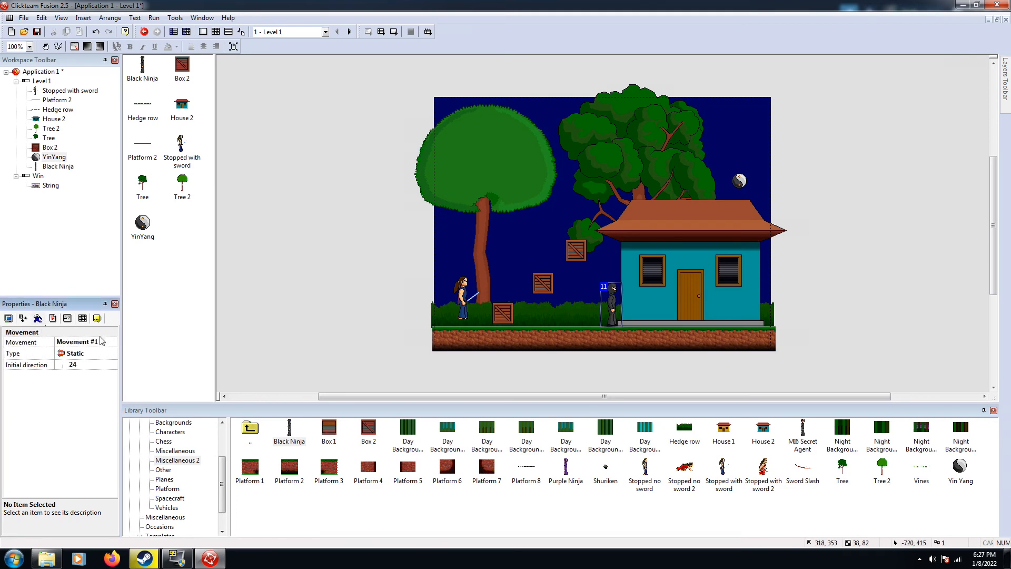
left_click(79, 354)
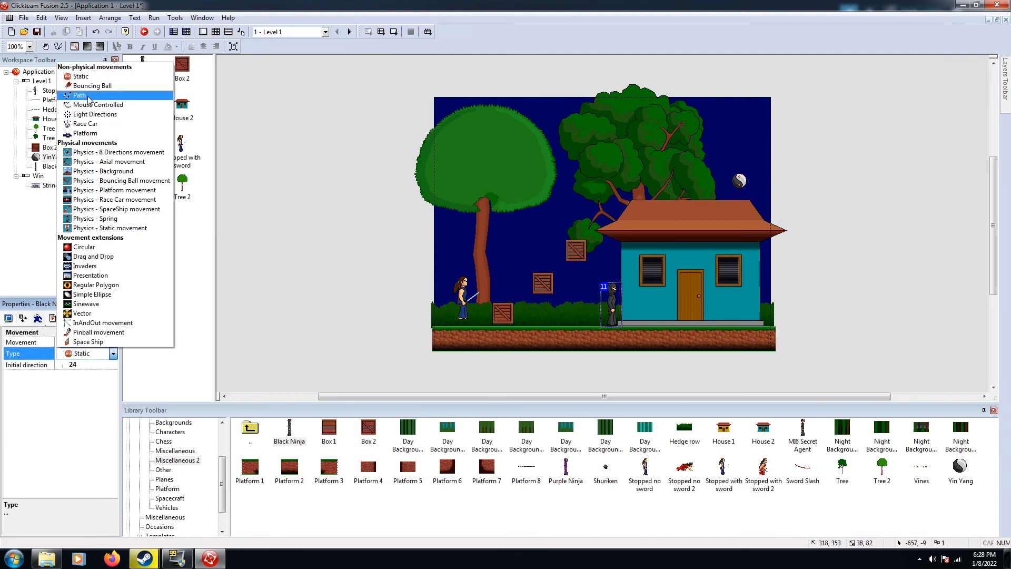
left_click(79, 96)
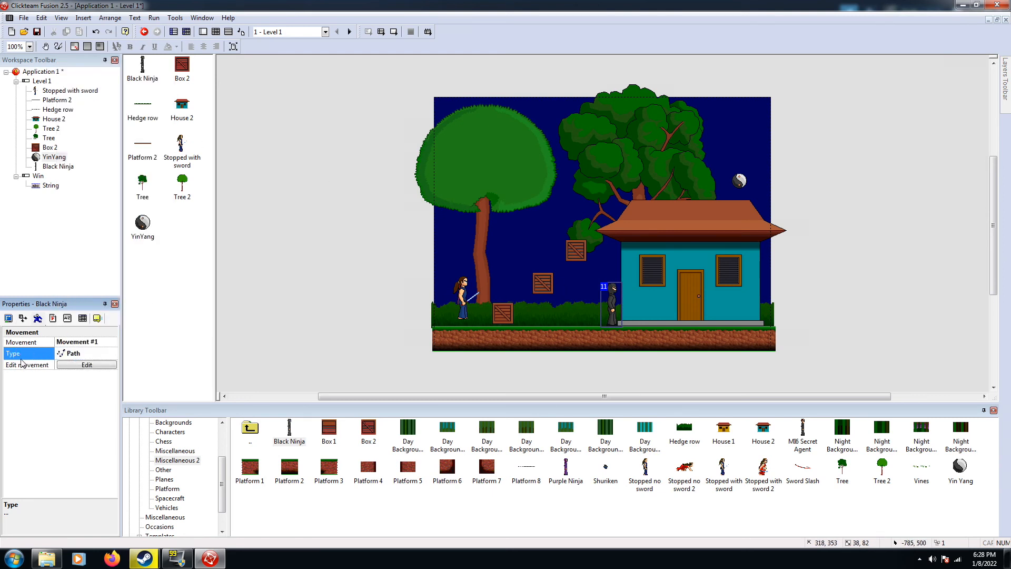
Draw the Black Ninja's path with one line to the middle box and a second horizontal line across the house front
left_click(84, 365)
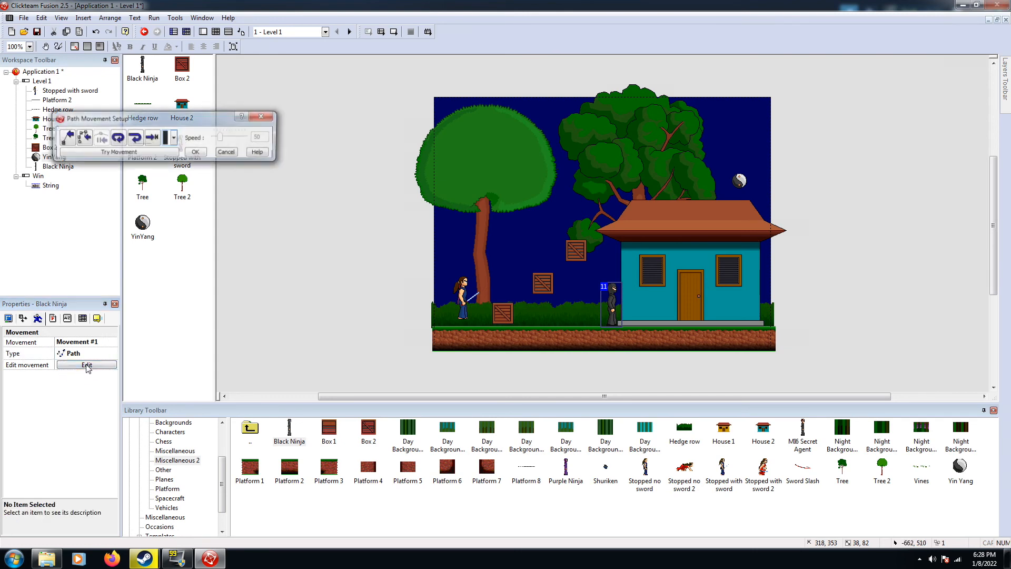
left_click_drag(189, 118, 559, 173)
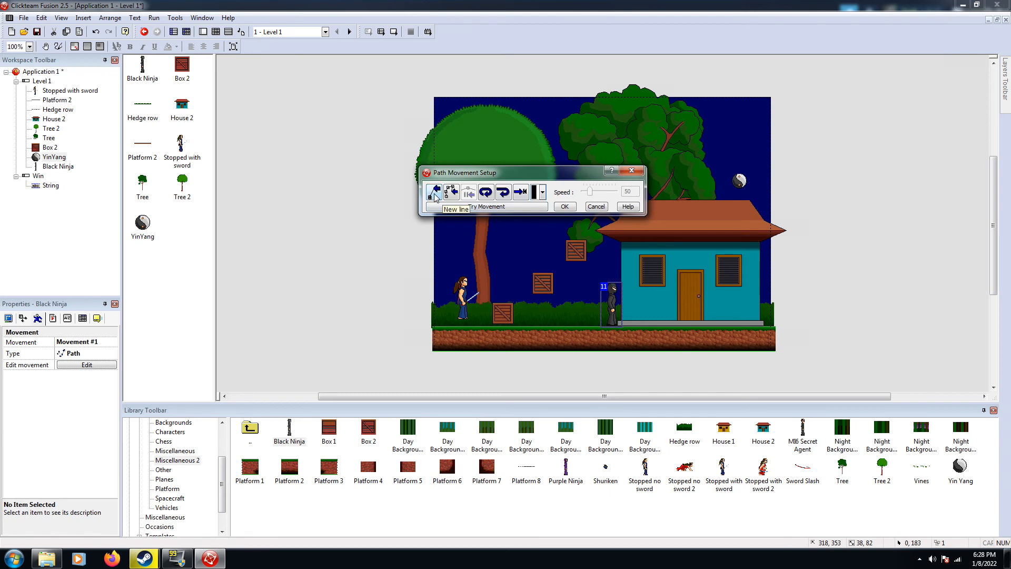
left_click(435, 193)
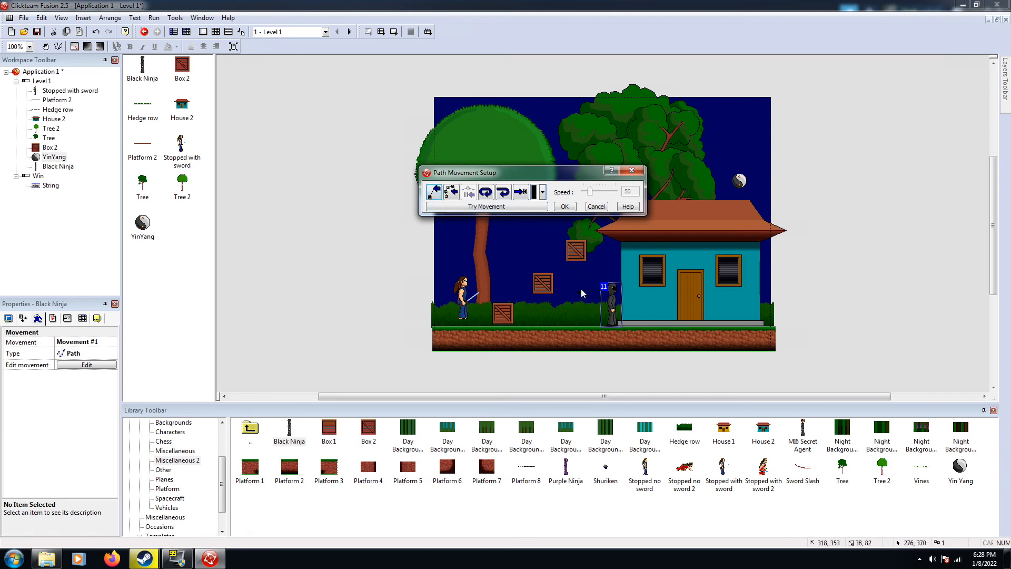
left_click(544, 288)
left_click(434, 193)
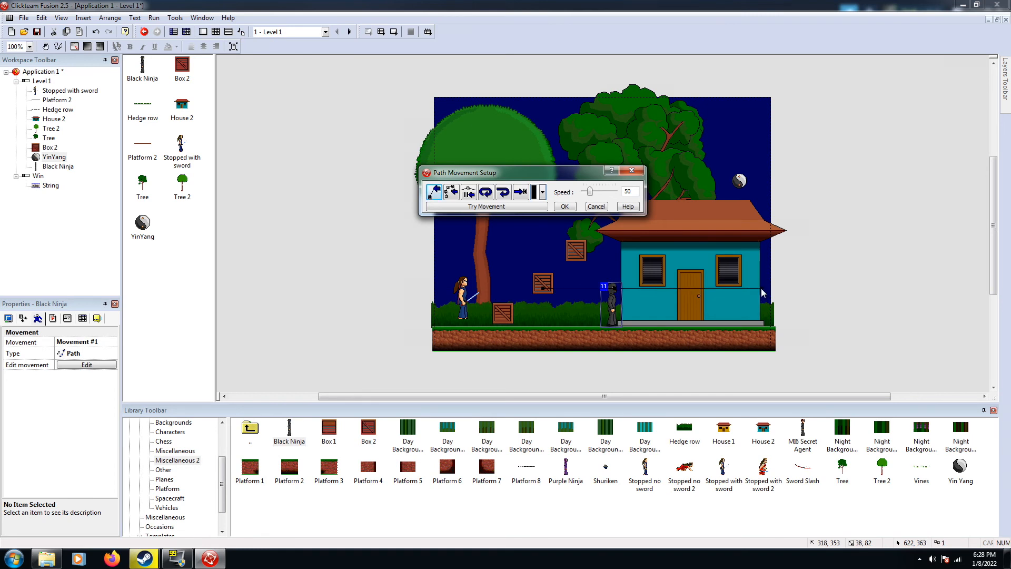
Make the Black Ninja's path loop and reverse at its end, with a speed of 29
left_click(488, 194)
left_click(504, 198)
left_click_drag(593, 195, 591, 192)
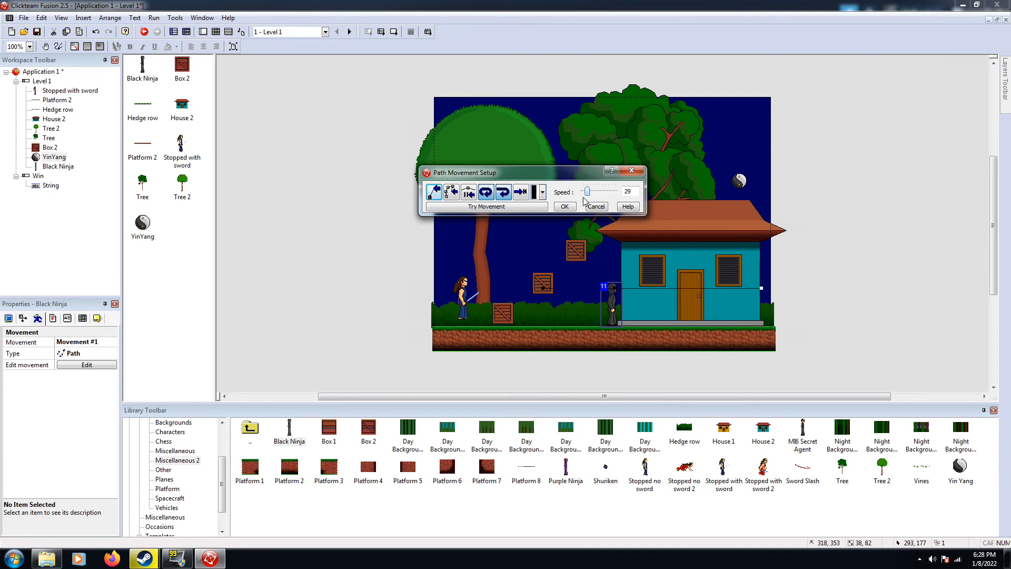
left_click(564, 207)
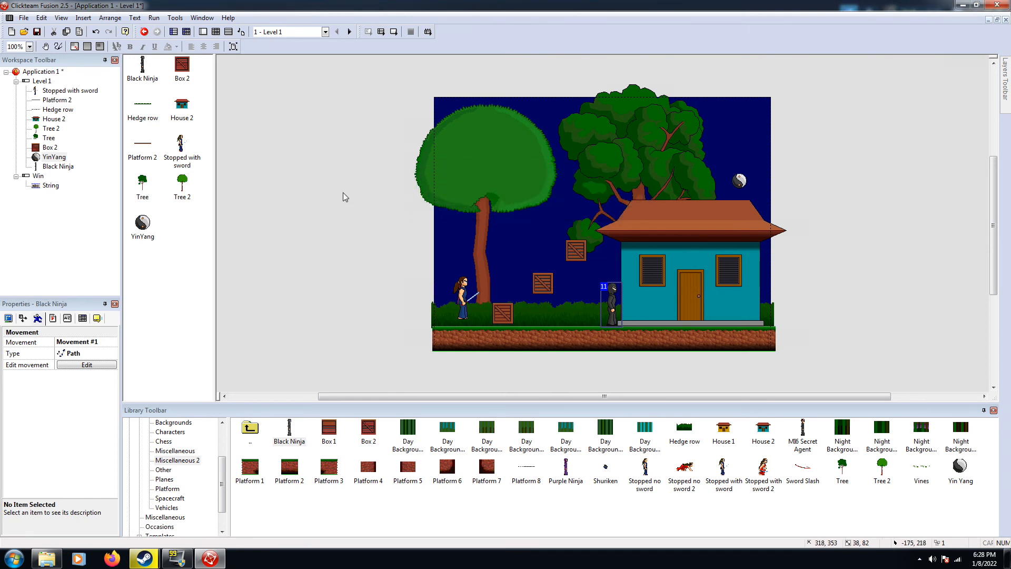
Run the current frame to watch the Black Ninja follow its path, and close the test window
left_click(393, 32)
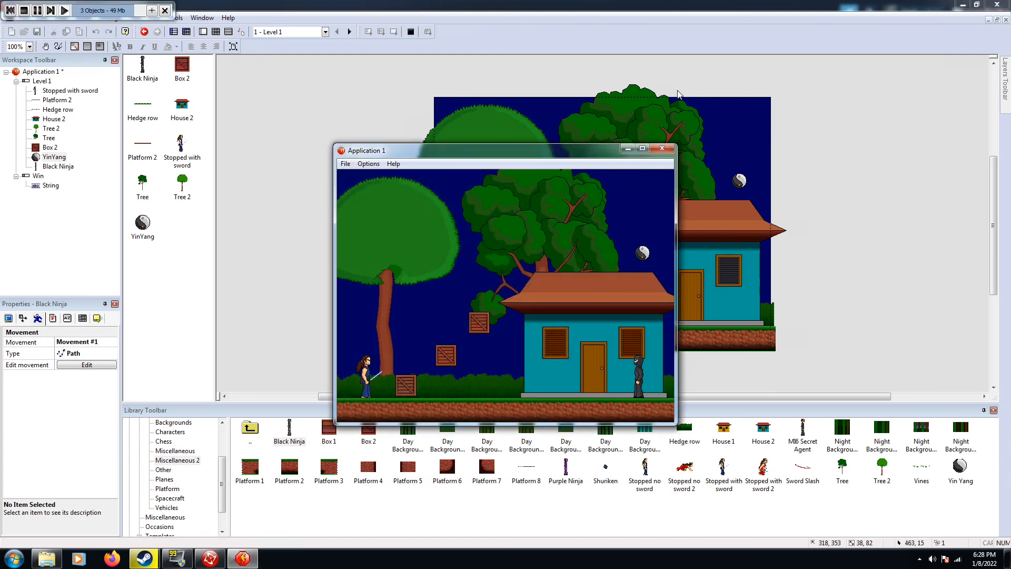
left_click(665, 151)
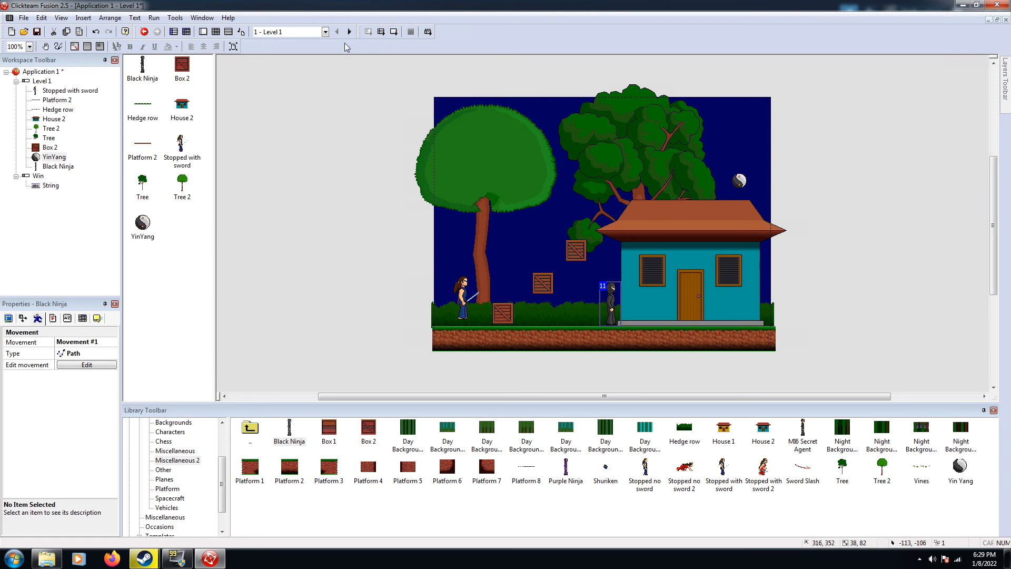
Add a third frame to the application's storyboard and open it for editing
left_click(174, 32)
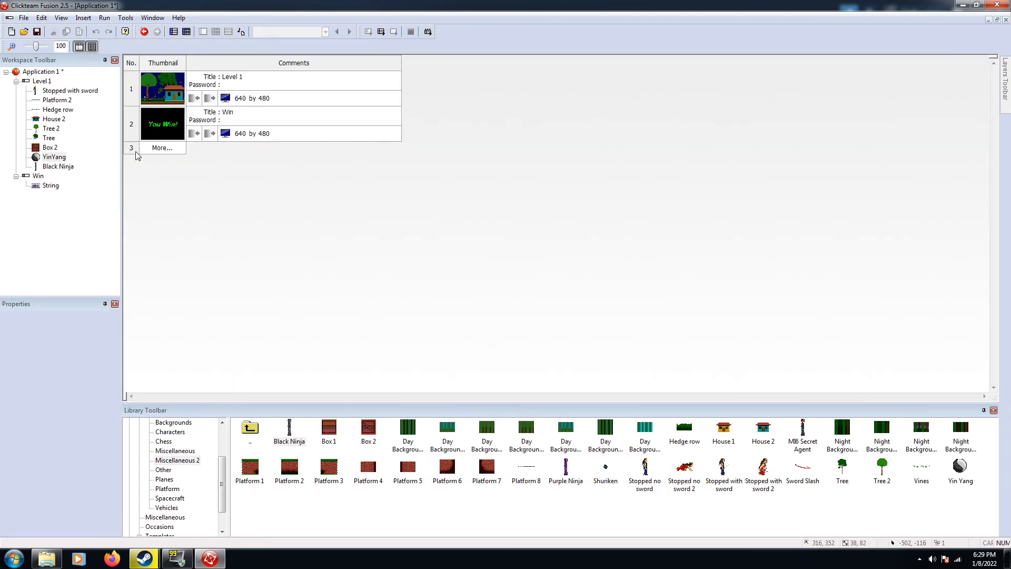
left_click(136, 151)
double_click(132, 166)
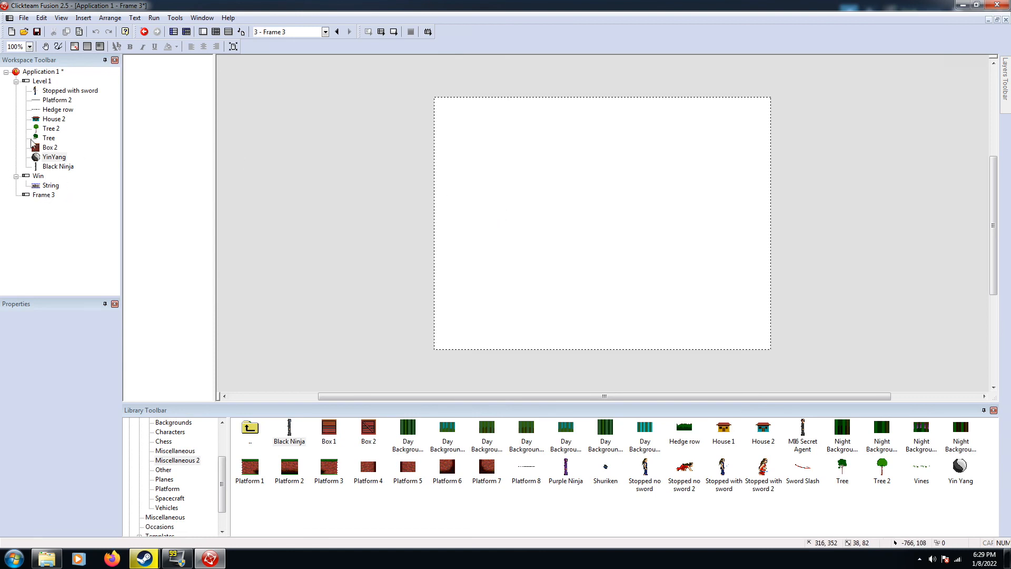
Set Frame 3's background color to dark red
left_click(44, 196)
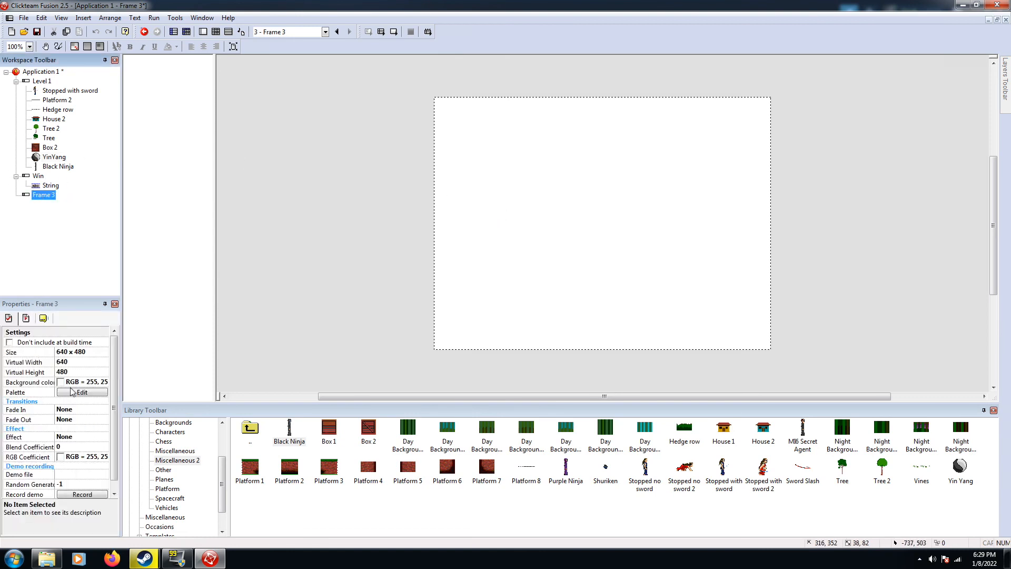
left_click(73, 383)
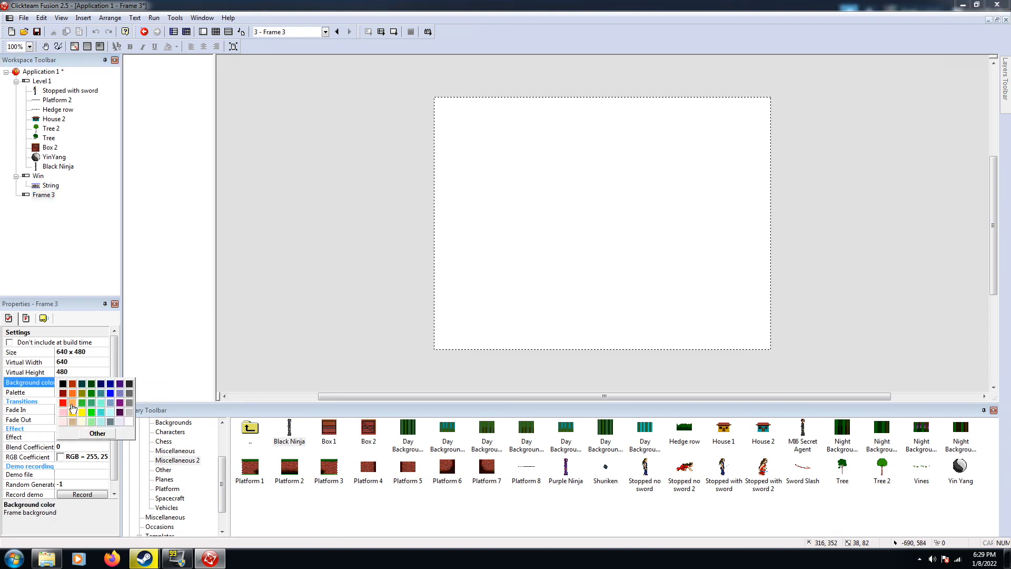
left_click(62, 392)
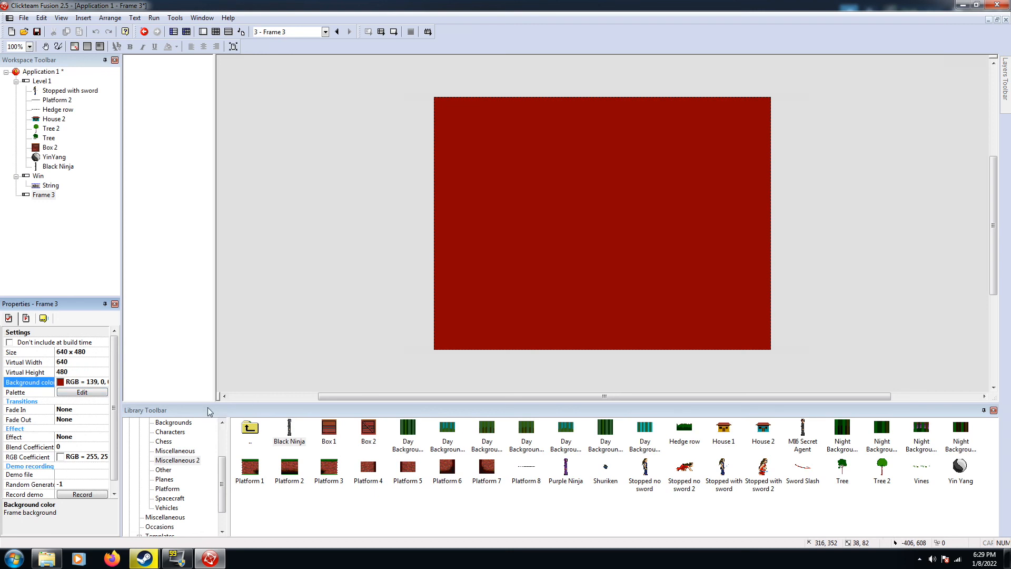
Insert a String object near the middle of Frame 3, at about 260, 212
right_click(452, 266)
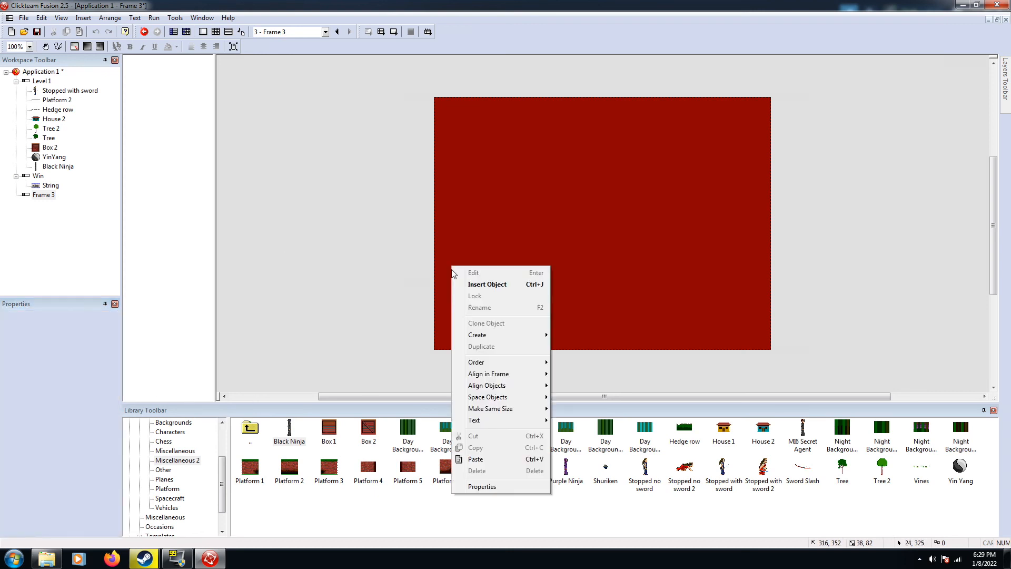
left_click(519, 284)
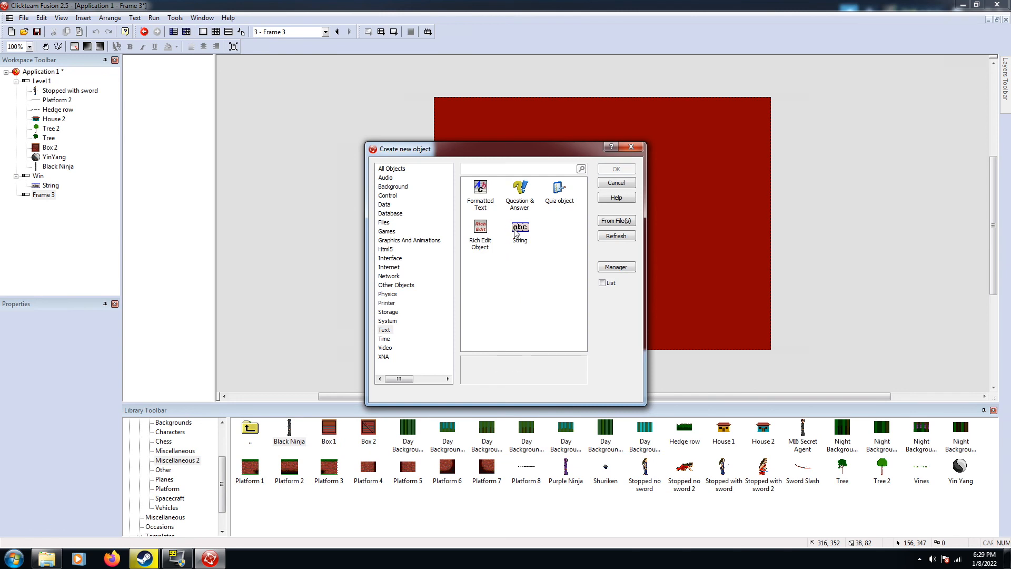
left_click(520, 230)
left_click(616, 169)
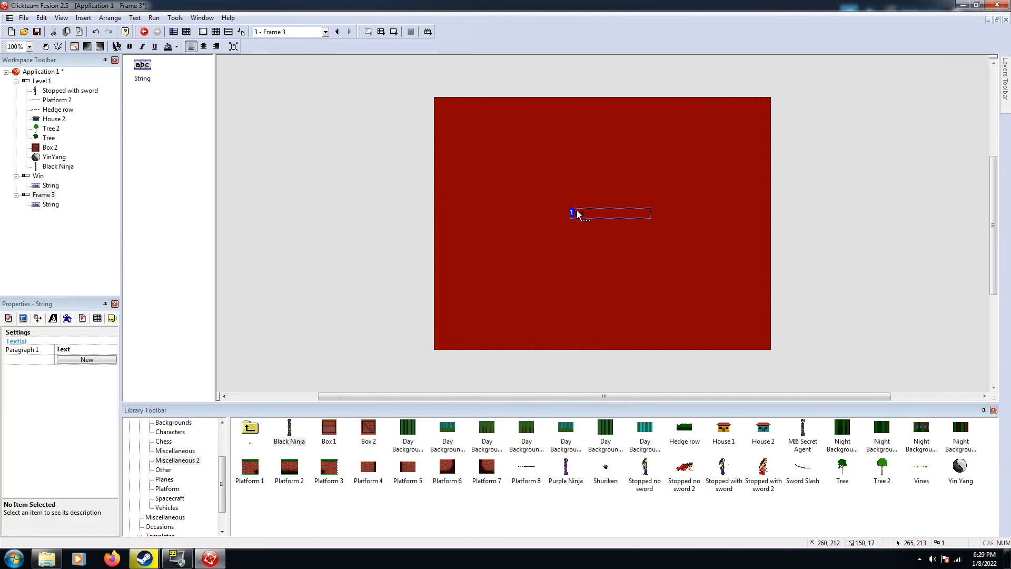
left_click(576, 212)
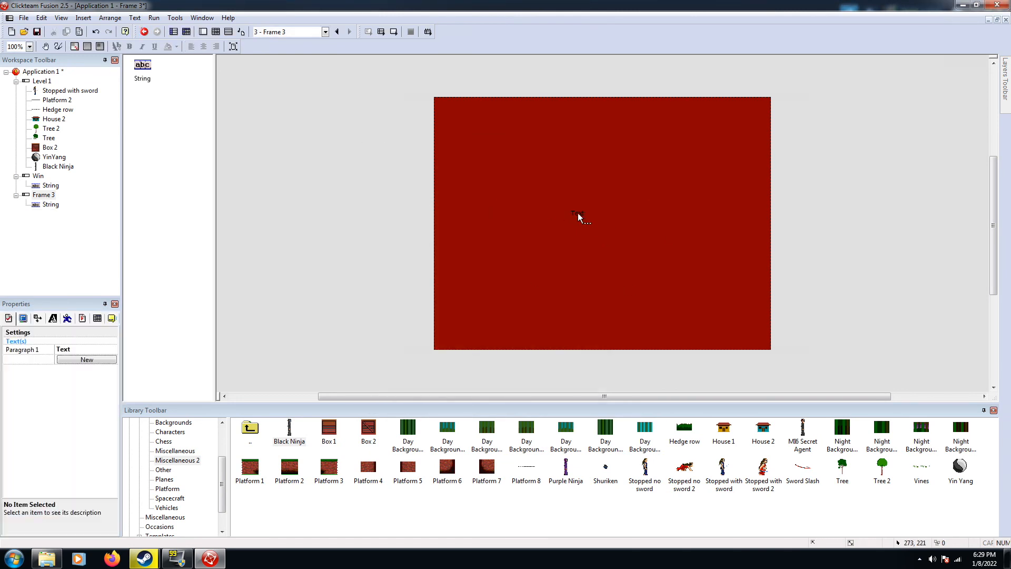
Set the String object's paragraph text to YOU LOSE
double_click(577, 213)
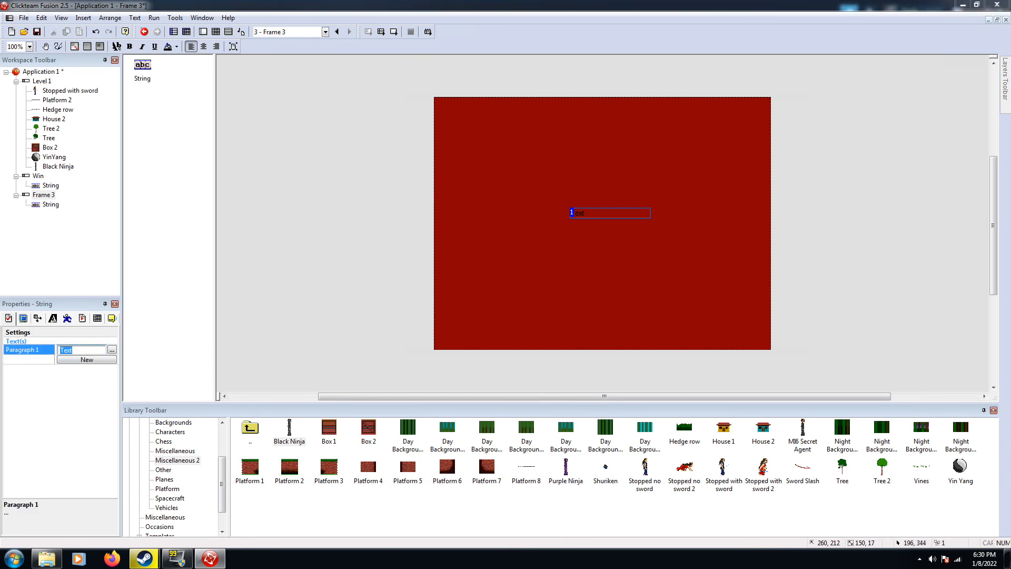
type("E")
left_click(654, 249)
double_click(589, 212)
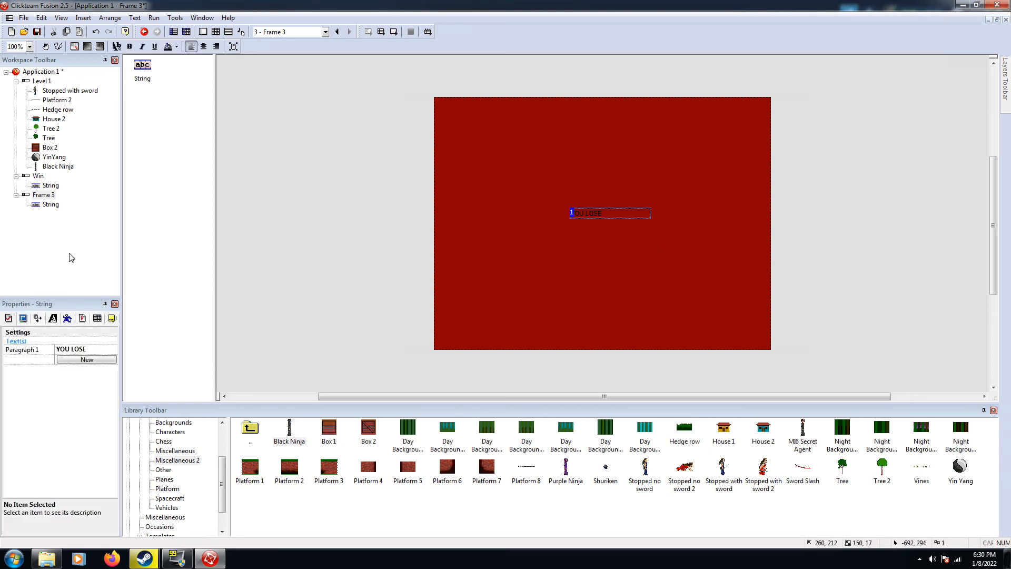
Format the YOU LOSE text in Tahoma Bold Oblique at size 72
left_click(53, 318)
left_click(67, 341)
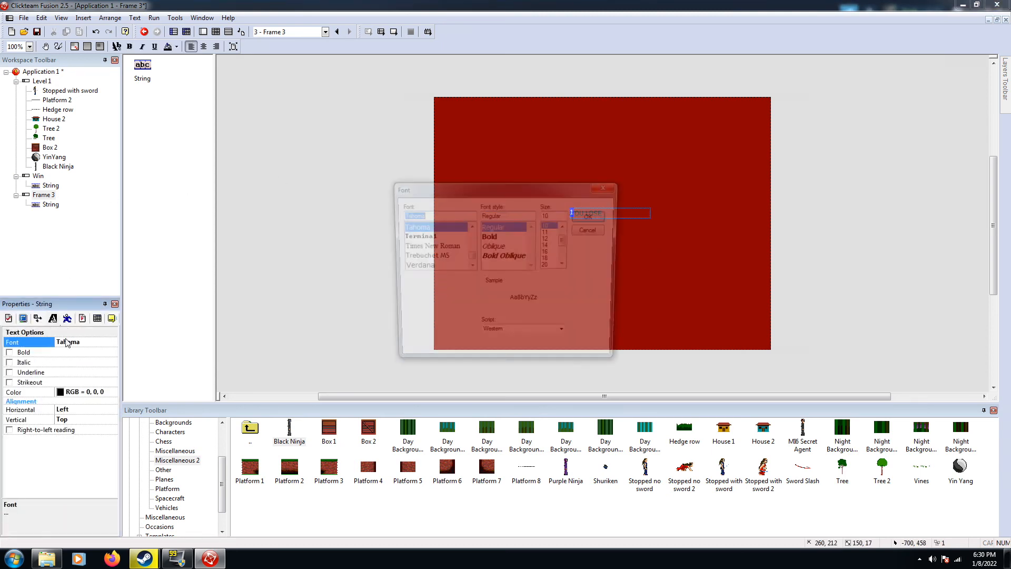
left_click(497, 257)
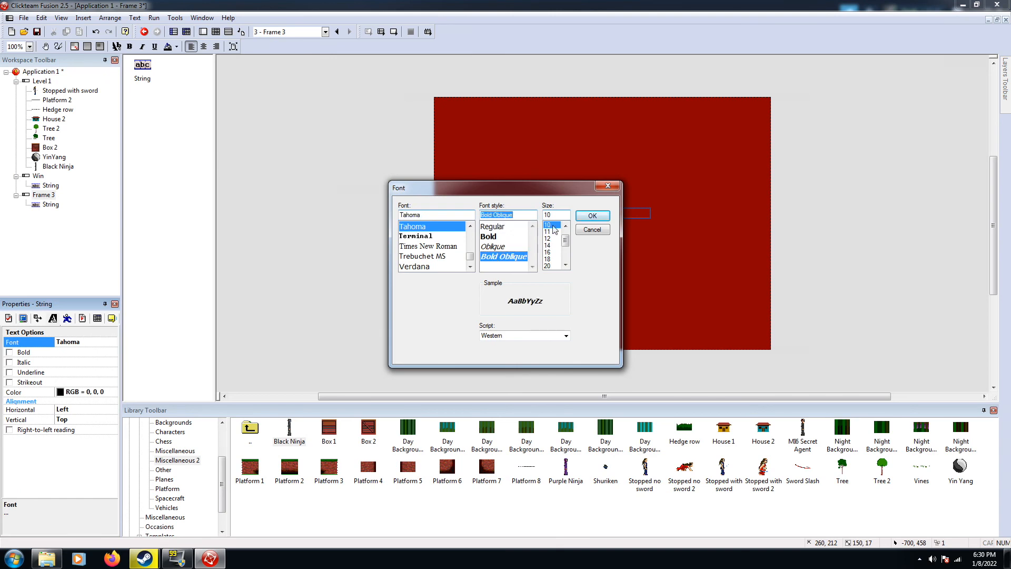
scroll(558, 242, "down", 3)
left_click(550, 266)
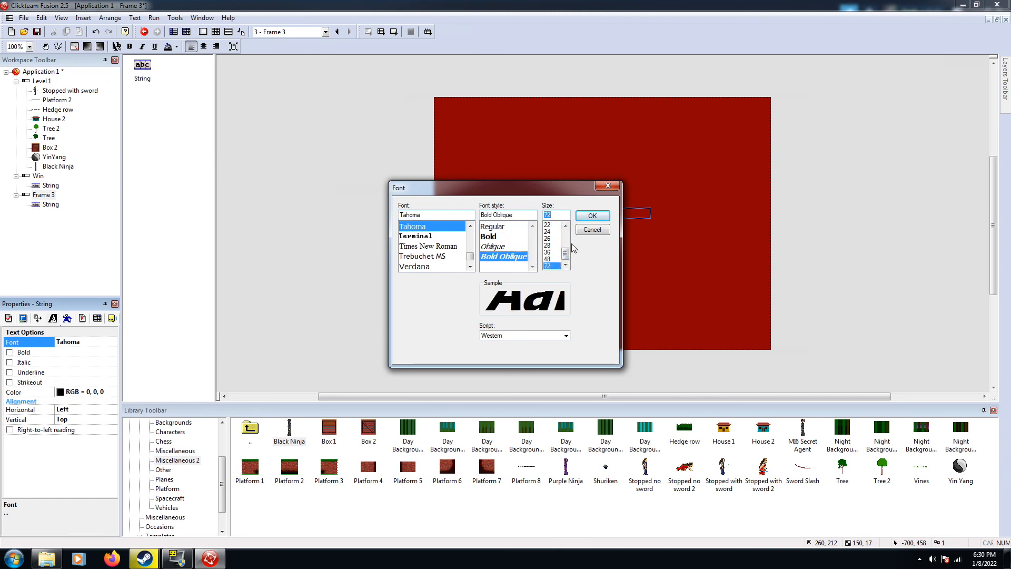
left_click(592, 215)
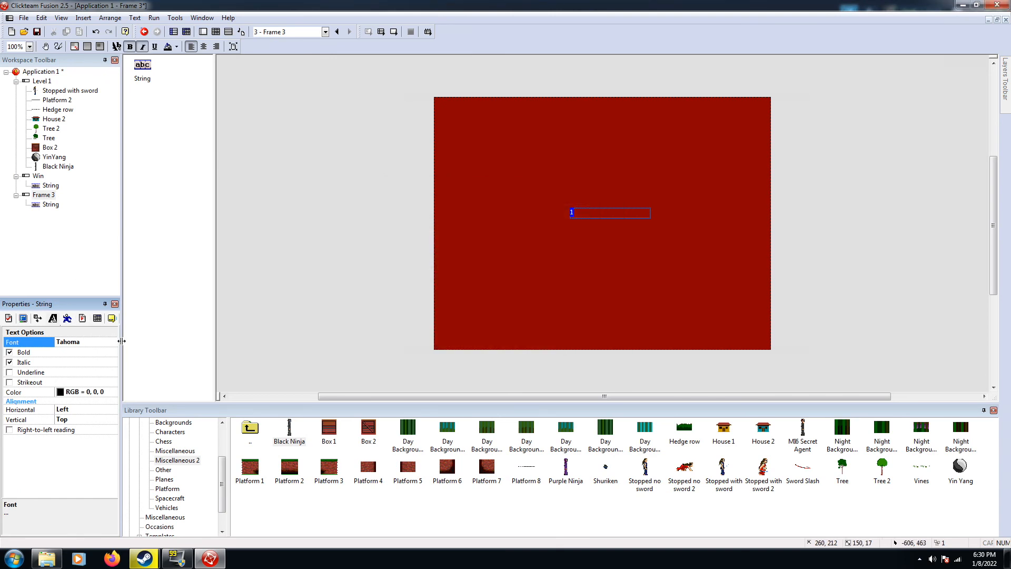
Enlarge the YOU LOSE text box to about 567 by 123 and center it in the frame at about 52, 183
left_click(609, 213)
left_click_drag(555, 223, 453, 232)
left_click_drag(731, 277, 758, 298)
left_click_drag(607, 245, 608, 275)
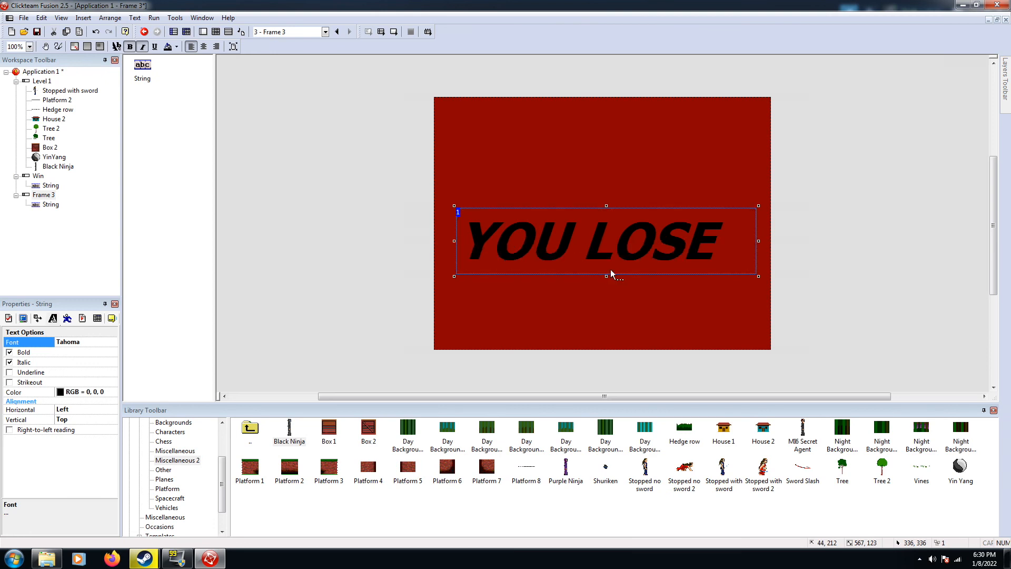
left_click_drag(626, 241, 630, 226)
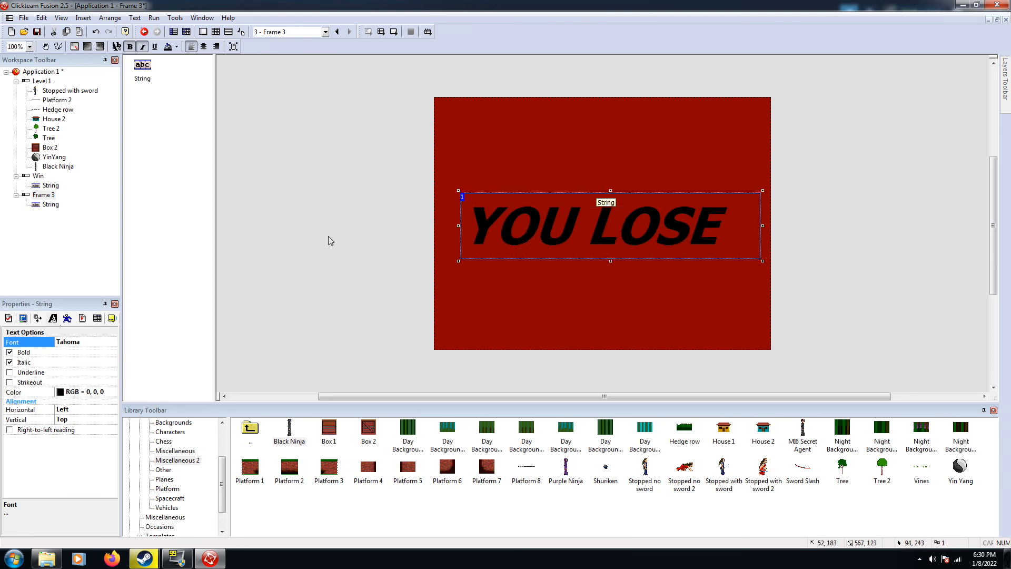
Color the YOU LOSE text bright red, RGB 255, 0, 0, and deselect it
left_click(66, 393)
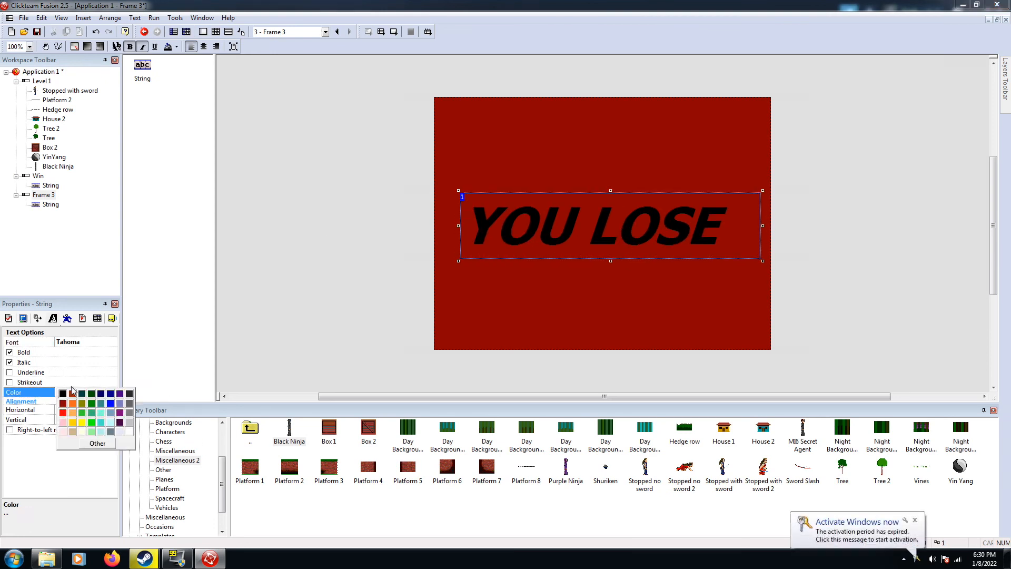
left_click(62, 413)
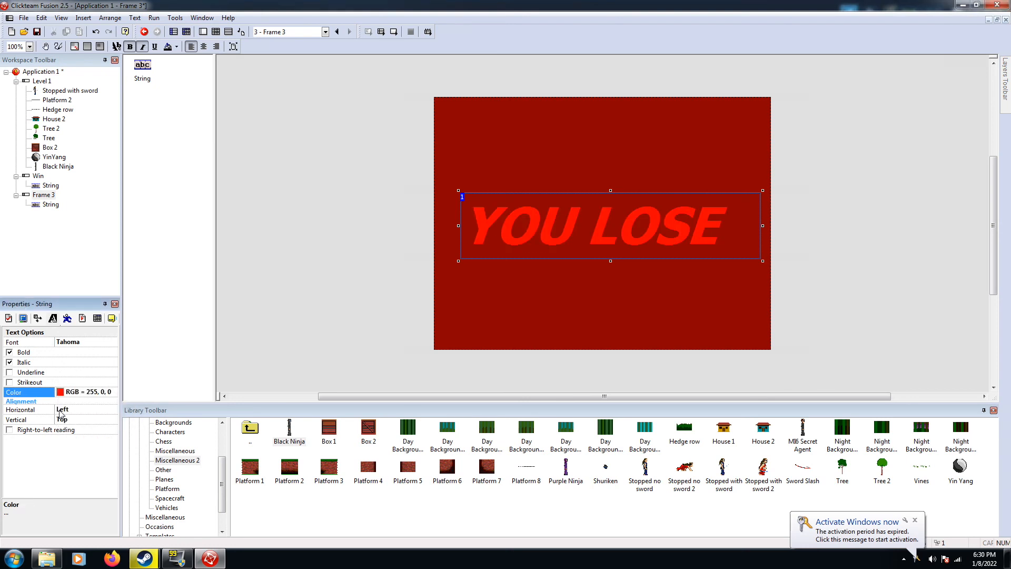
left_click(340, 264)
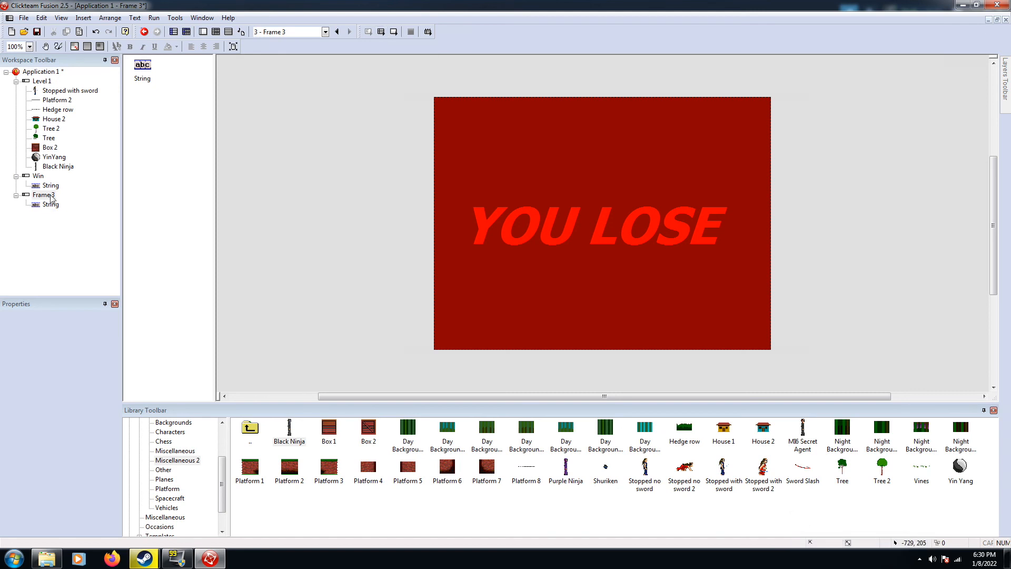
Return to Level 1 and open its event editor
left_click(40, 81)
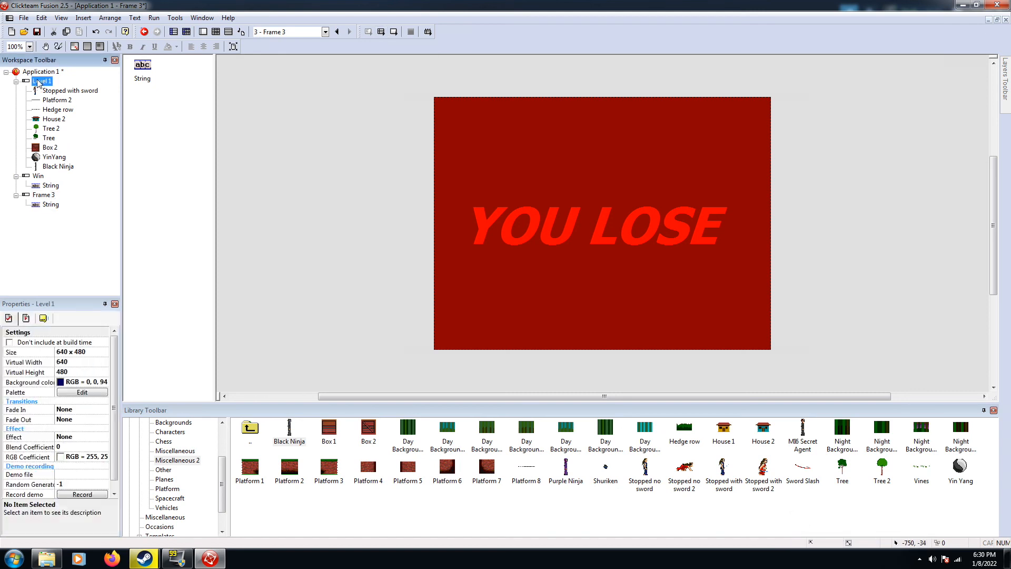
double_click(40, 82)
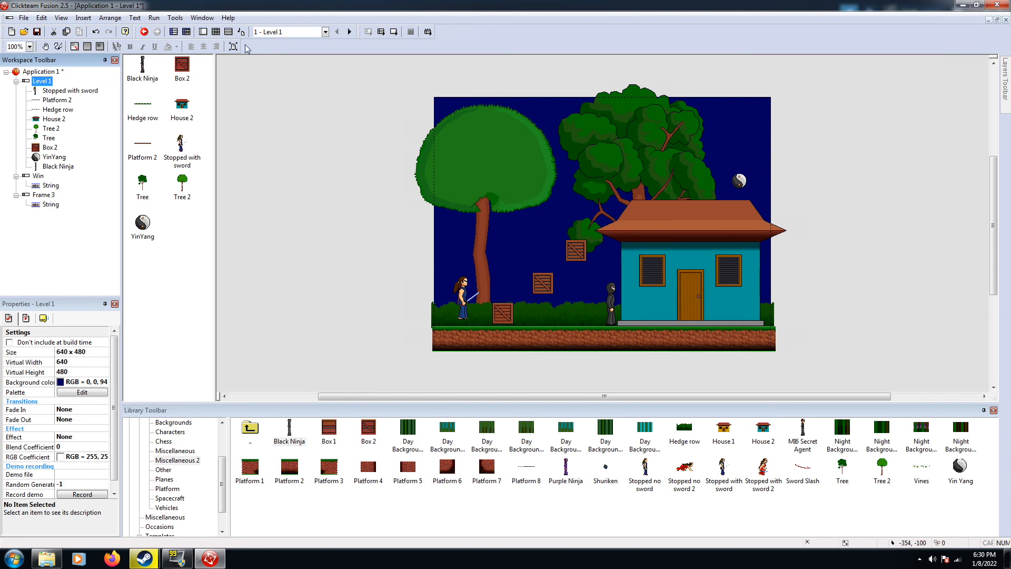
left_click(215, 32)
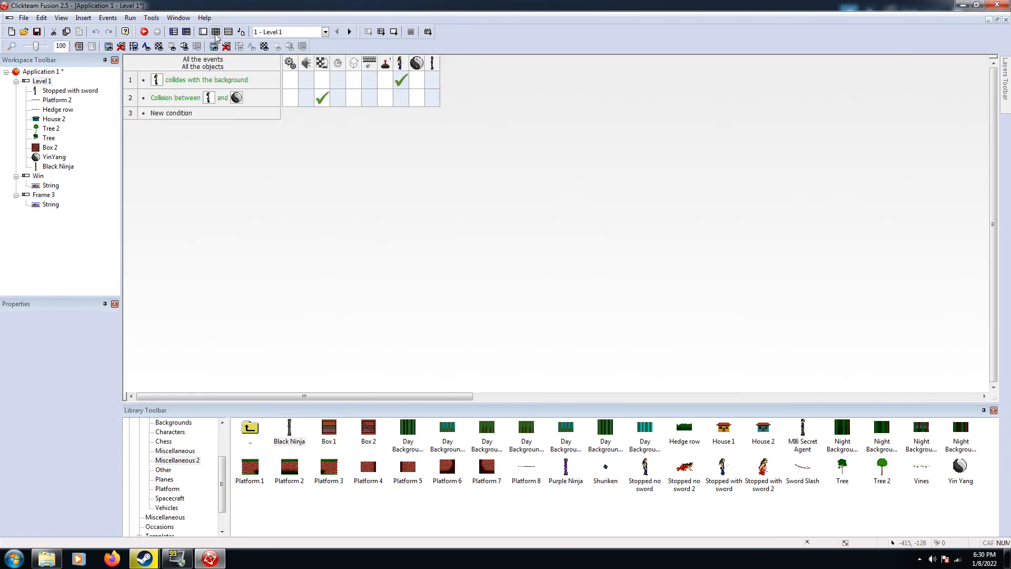
Add a third event condition testing for a collision between the player character (Stopped with sword) and the Black Ninja
double_click(146, 114)
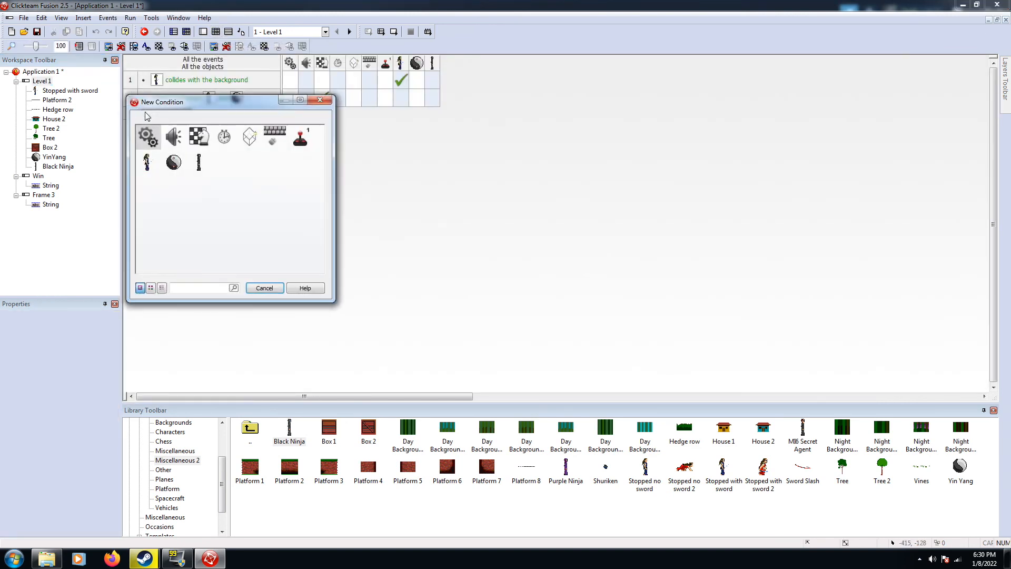
left_click(147, 164)
mouse_move(179, 169)
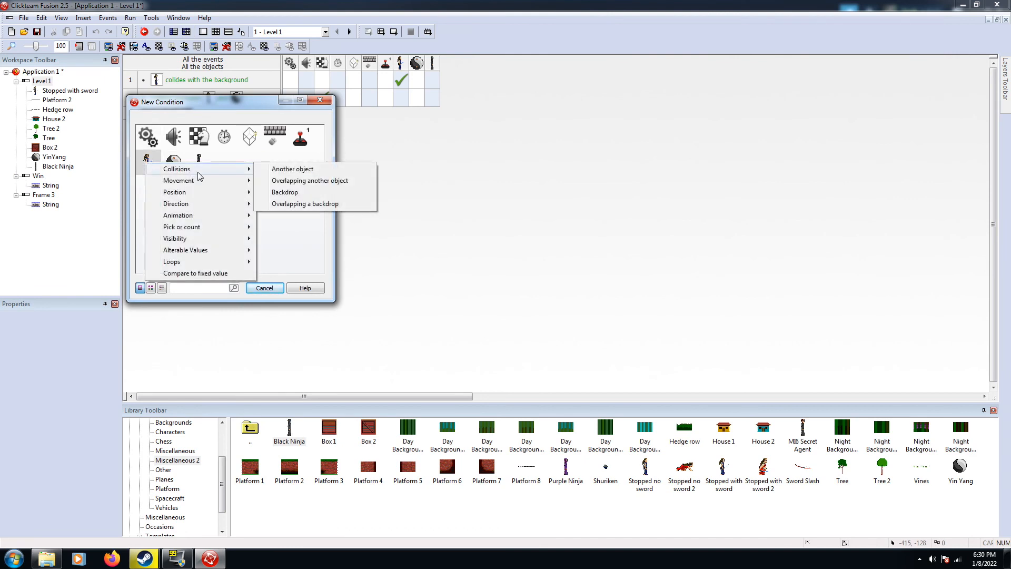
left_click(311, 170)
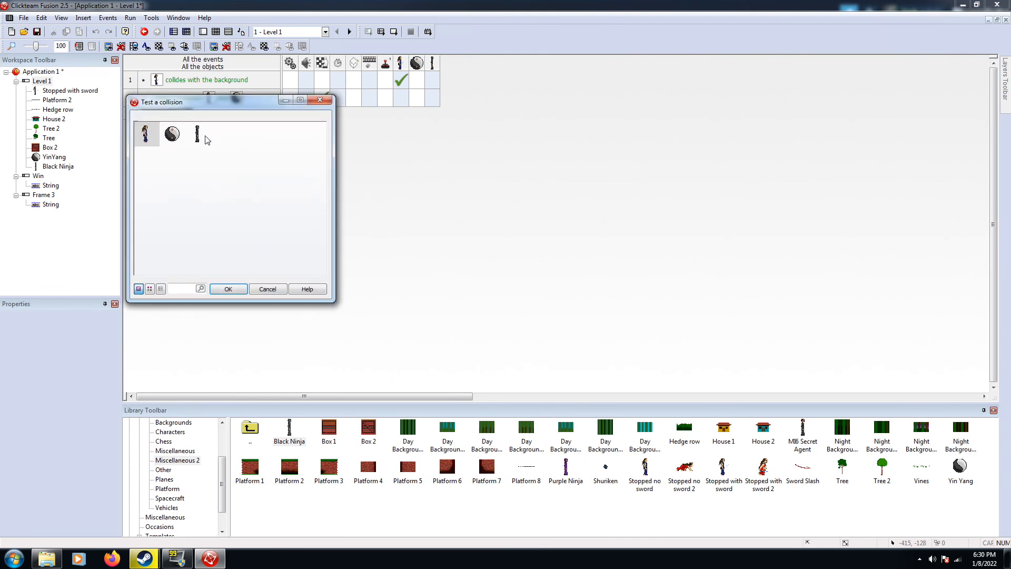
left_click(198, 134)
left_click(226, 288)
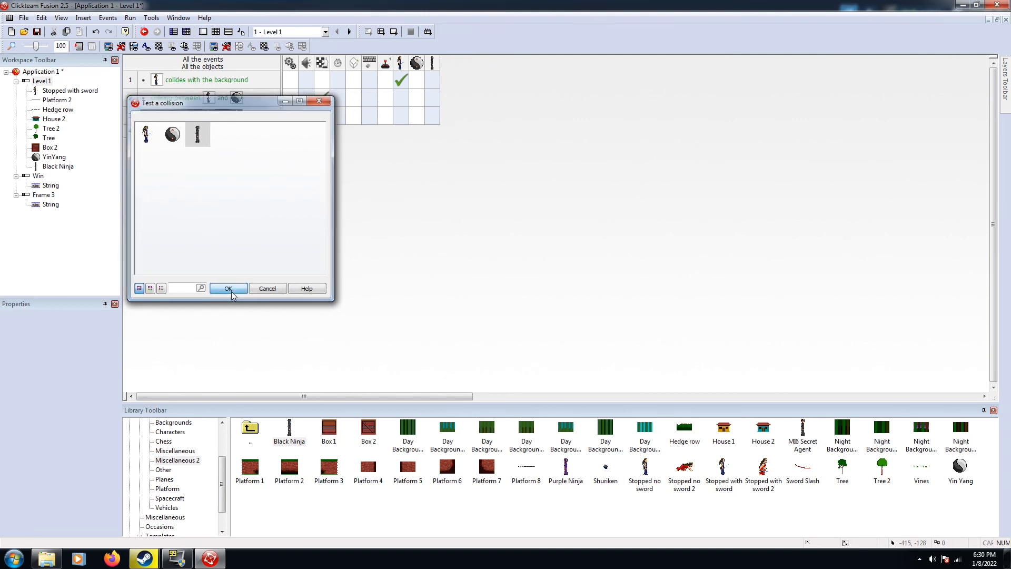
left_click(162, 117)
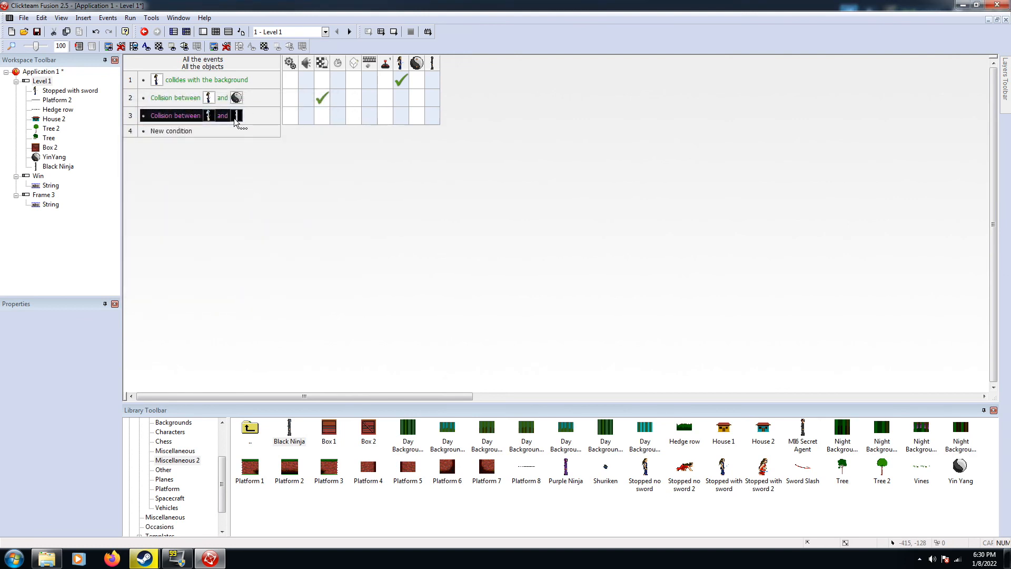
left_click(445, 148)
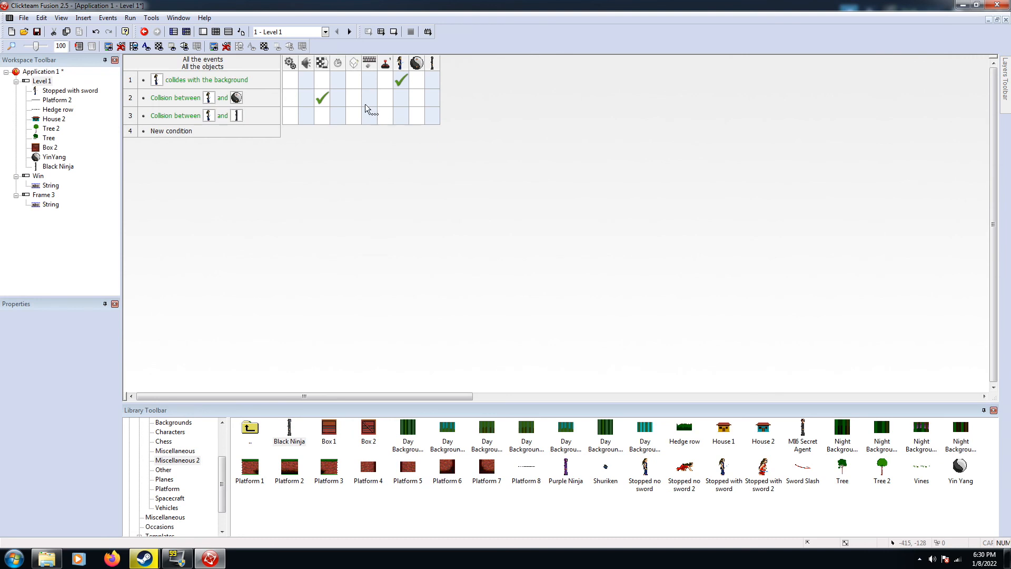
Make the Black Ninja collision event jump to Frame 3, the YOU LOSE frame
left_click(320, 117)
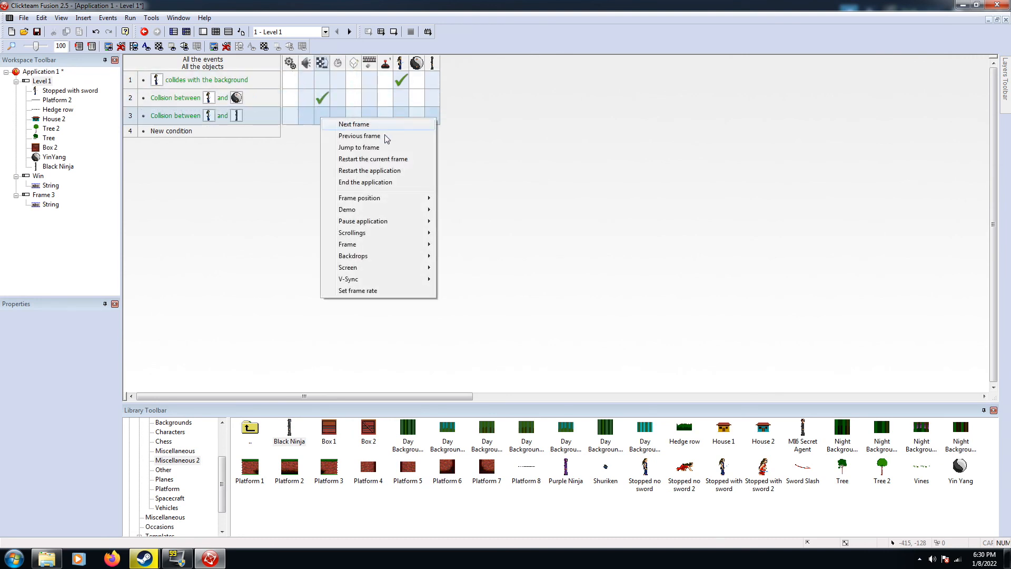
left_click(384, 147)
left_click(72, 139)
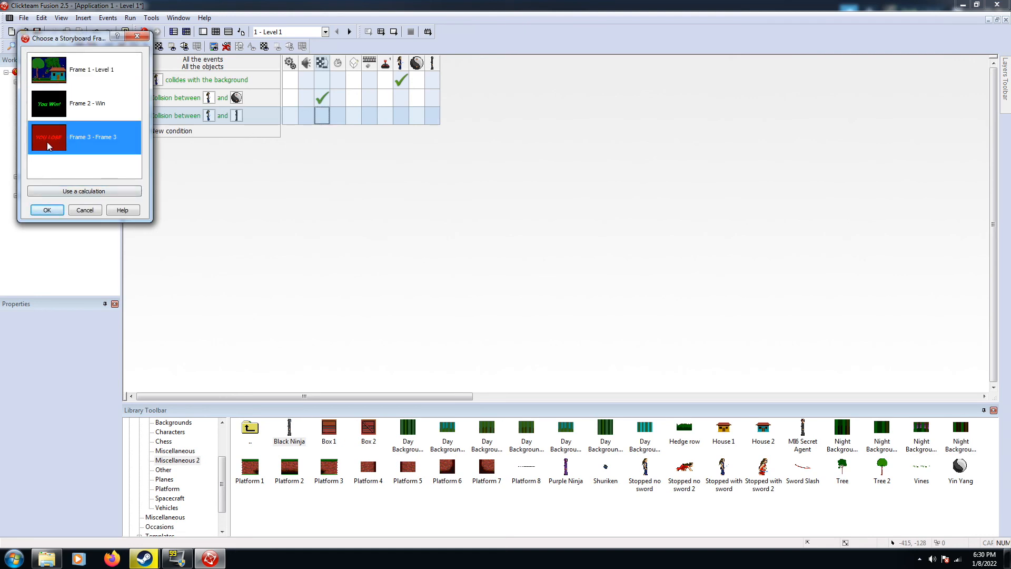
left_click(47, 209)
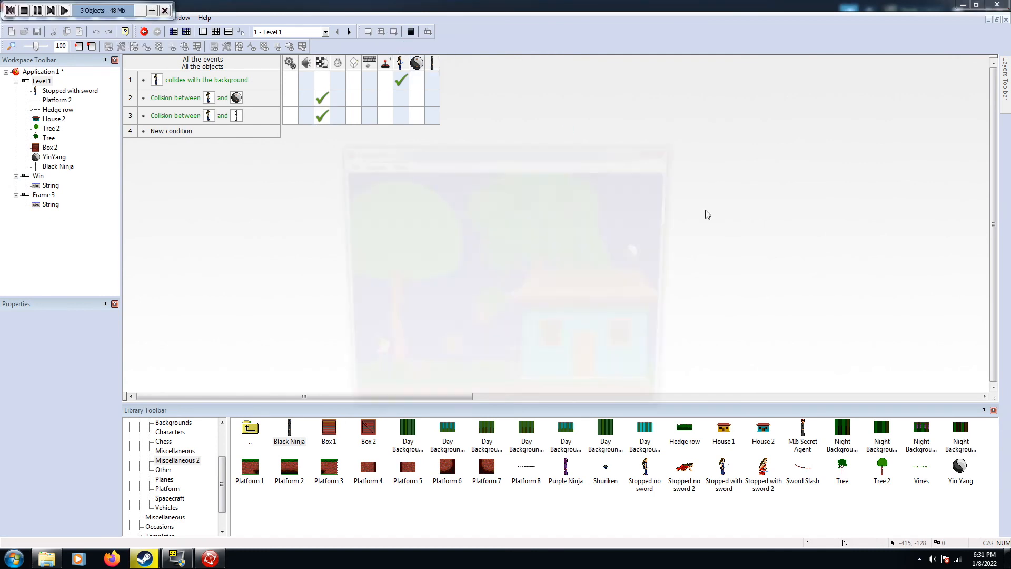
Test-play the level by running the player into the Black Ninja, and close the game window
key("Right")
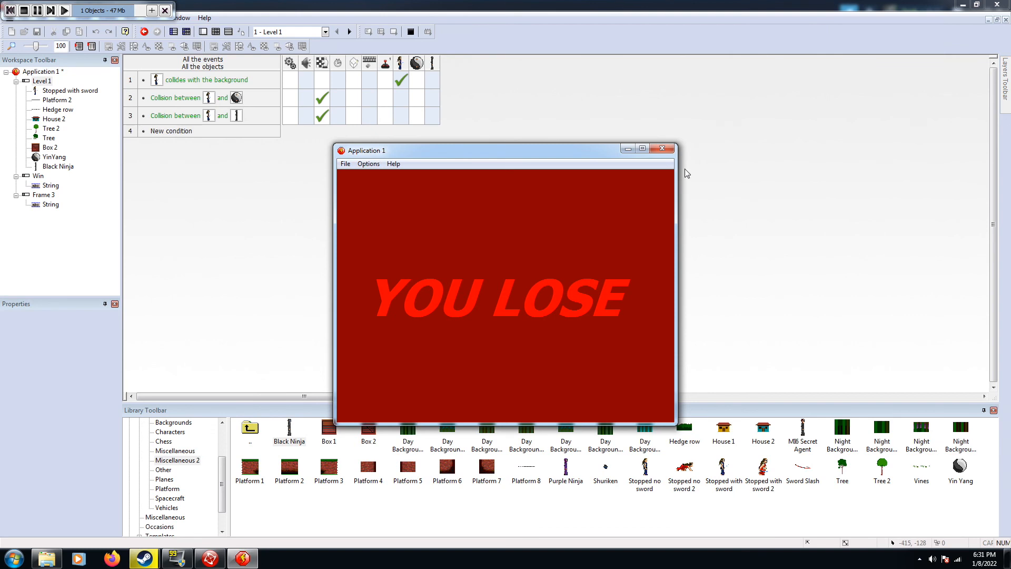
left_click(662, 148)
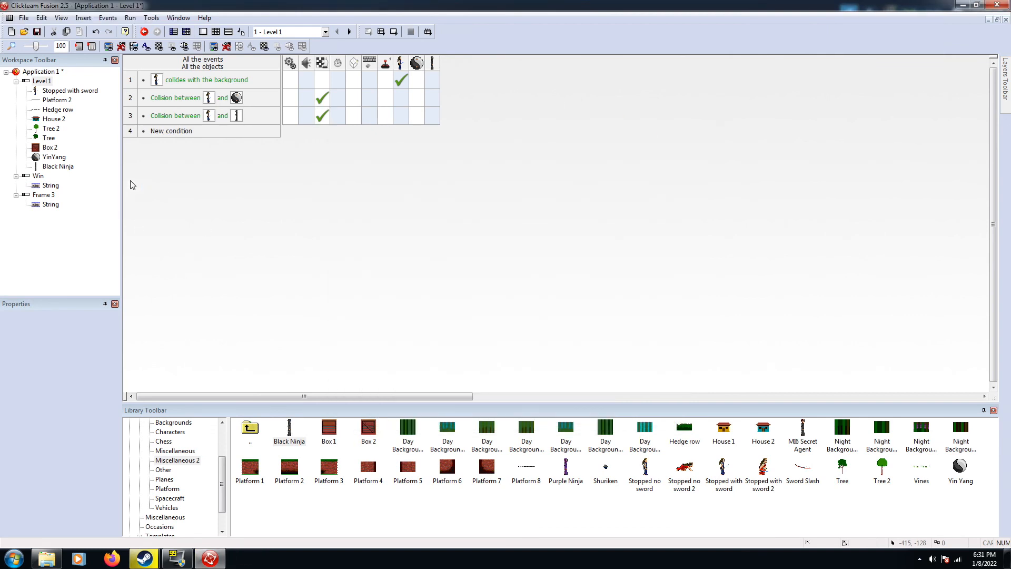